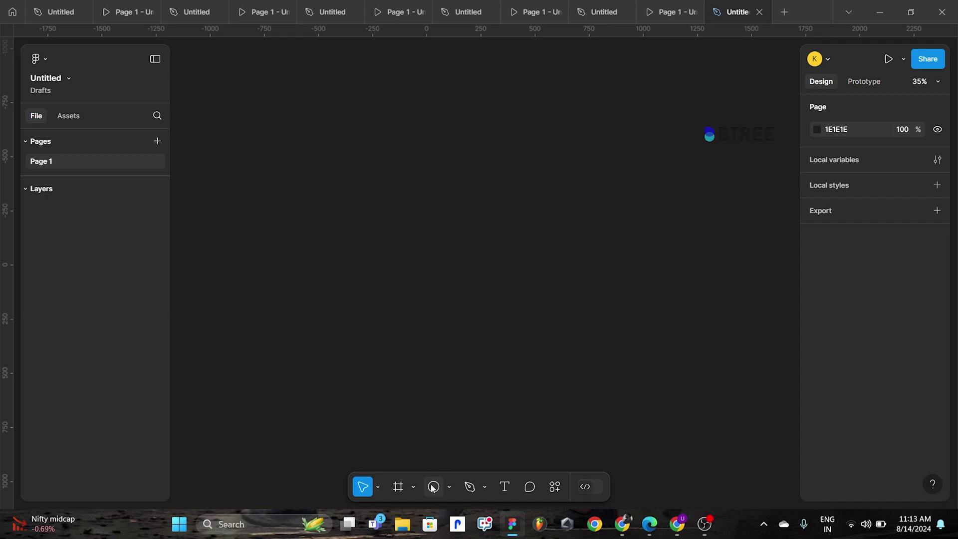
Draw a light grey circle, resize it to 232 × 232, and move it near the upper left.
{"action": "left_click", "coordinate": [434, 487]}
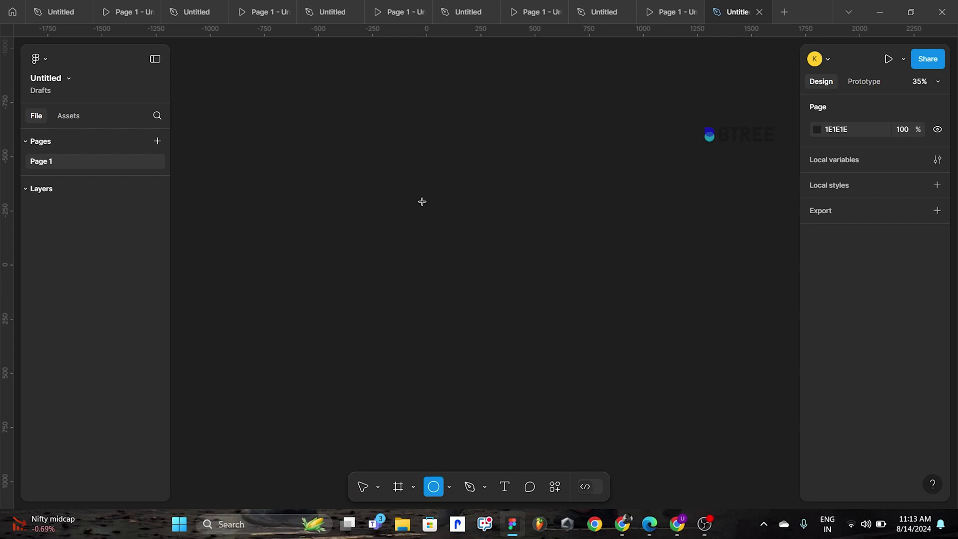
{"action": "mouse_move", "coordinate": [325, 155]}
{"action": "left_mouse_down"}
{"action": "mouse_move", "coordinate": [439, 238]}
{"action": "mouse_move", "coordinate": [411, 222]}
{"action": "left_mouse_up"}
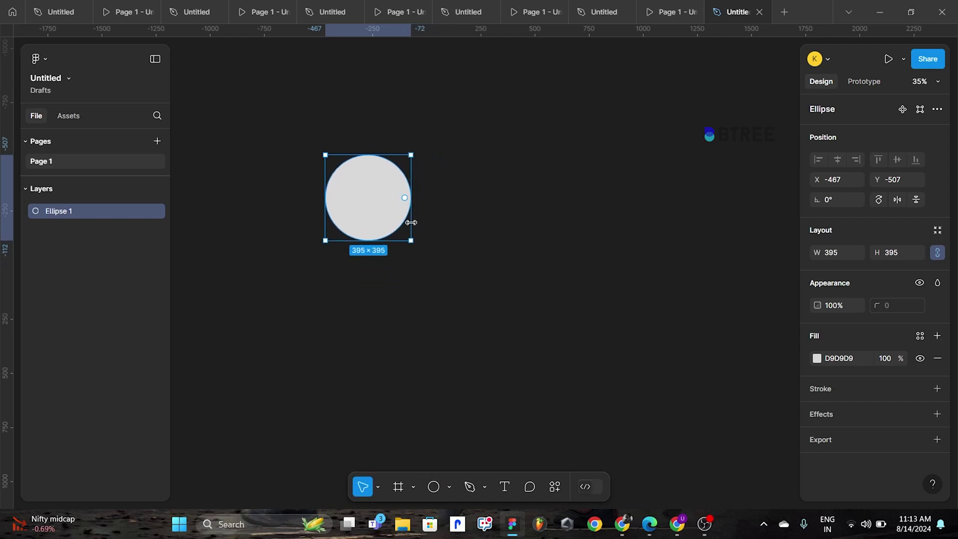
{"action": "key", "text": "shift+0"}
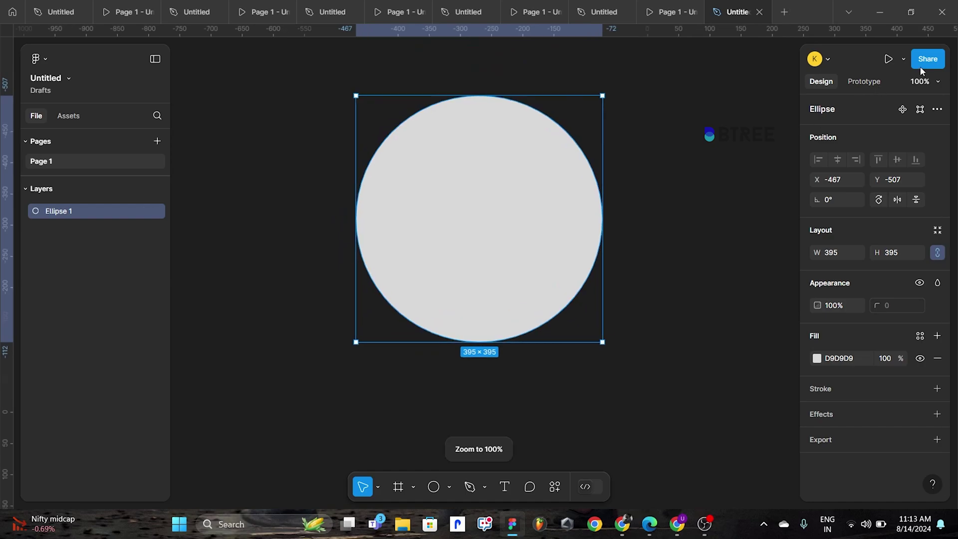
{"action": "left_click_drag", "start_coordinate": [604, 343], "coordinate": [494, 240]}
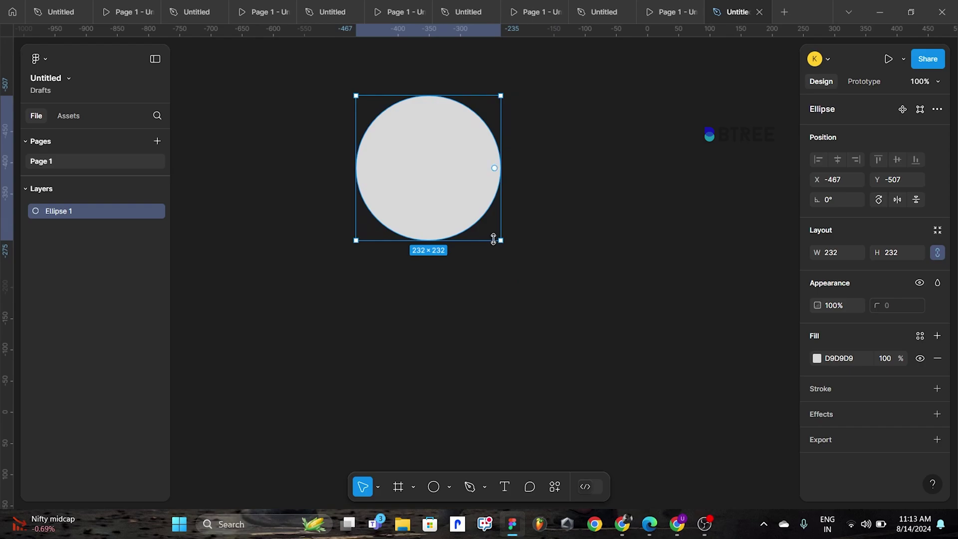
{"action": "mouse_move", "coordinate": [439, 188]}
{"action": "left_mouse_down"}
{"action": "mouse_move", "coordinate": [469, 247]}
{"action": "mouse_move", "coordinate": [281, 155]}
{"action": "left_mouse_up"}
{"action": "left_click", "coordinate": [591, 286]}
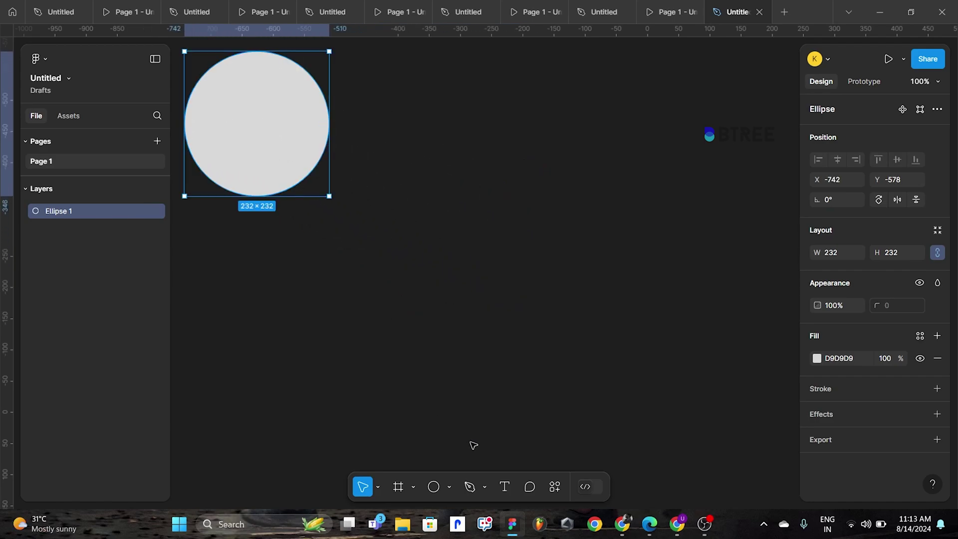
Start a pen path below the circle with a vertical left edge and zigzag peaks.
{"action": "left_click", "coordinate": [469, 487]}
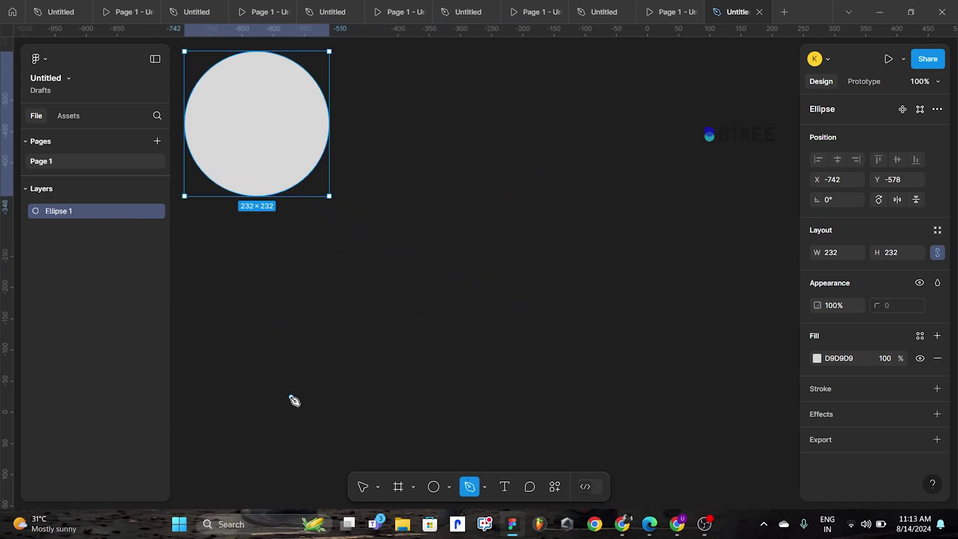
{"action": "left_click", "coordinate": [294, 417]}
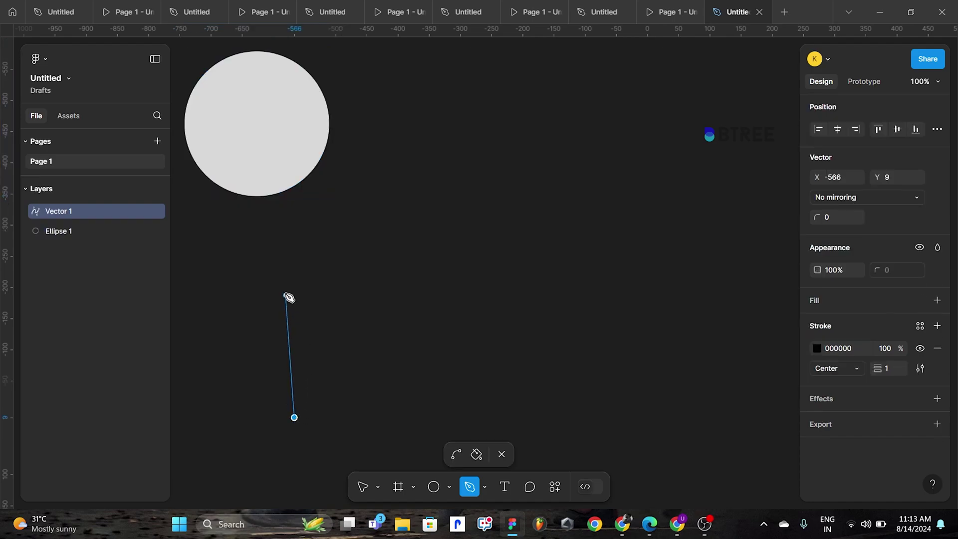
{"action": "left_click", "coordinate": [294, 267]}
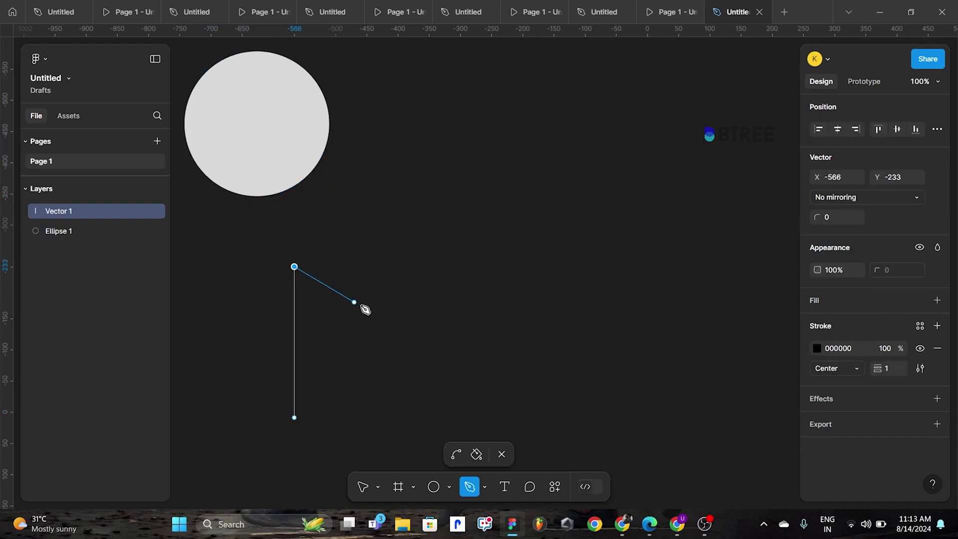
{"action": "left_click", "coordinate": [410, 338]}
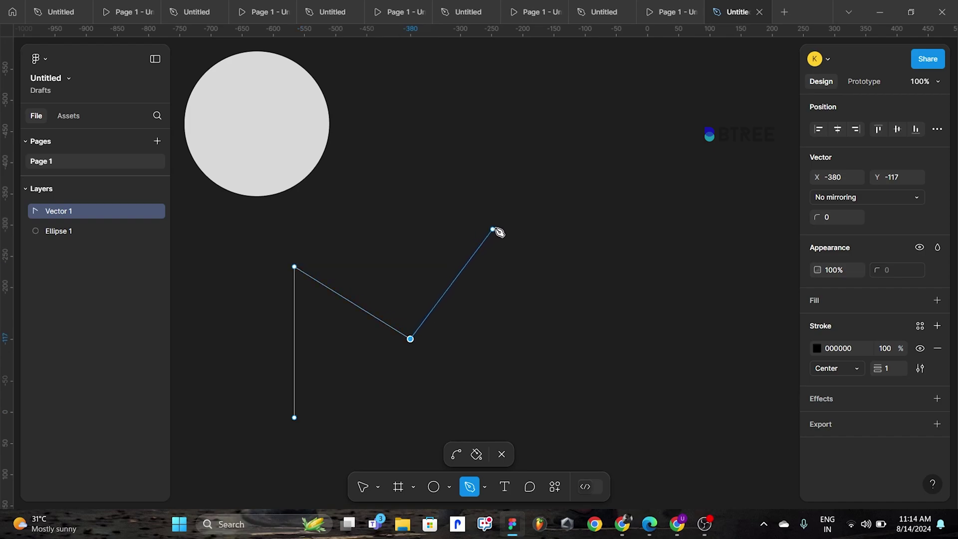
{"action": "left_click", "coordinate": [534, 236]}
{"action": "left_click", "coordinate": [616, 291]}
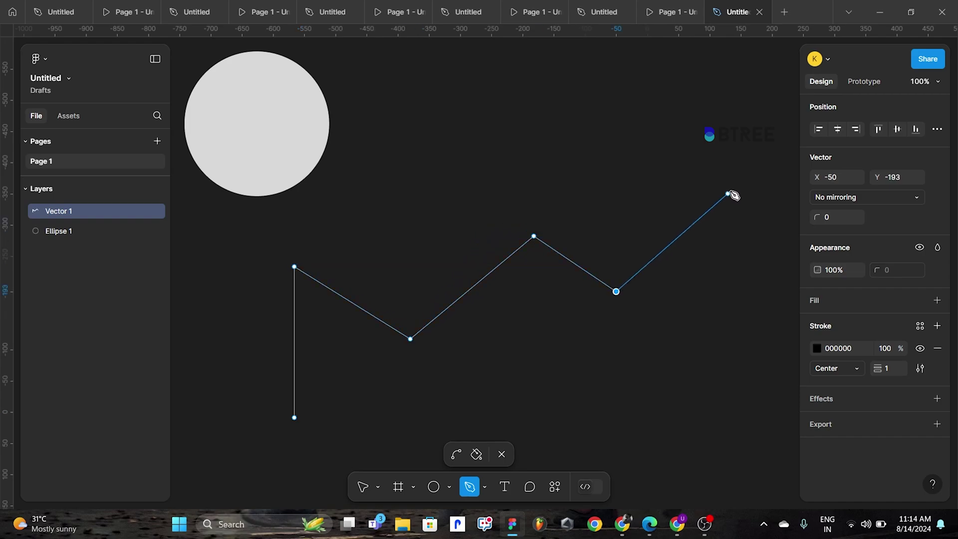
{"action": "left_click", "coordinate": [732, 192]}
{"action": "key", "text": "Escape"}
{"action": "scroll", "coordinate": [648, 278], "scroll_direction": "down", "scroll_amount": 2}
{"action": "scroll", "coordinate": [646, 284], "scroll_direction": "down", "scroll_amount": 2}
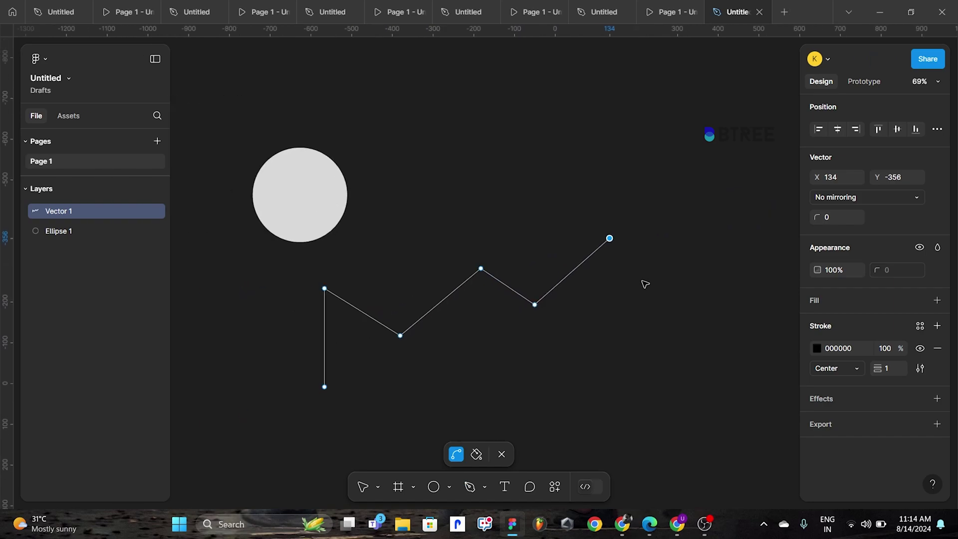
{"action": "scroll", "coordinate": [645, 284], "scroll_direction": "down", "scroll_amount": 1}
Add the last peaks and bottom-right corner, close the path, and fill it light grey.
{"action": "key", "text": "p"}
{"action": "left_click", "coordinate": [684, 292]}
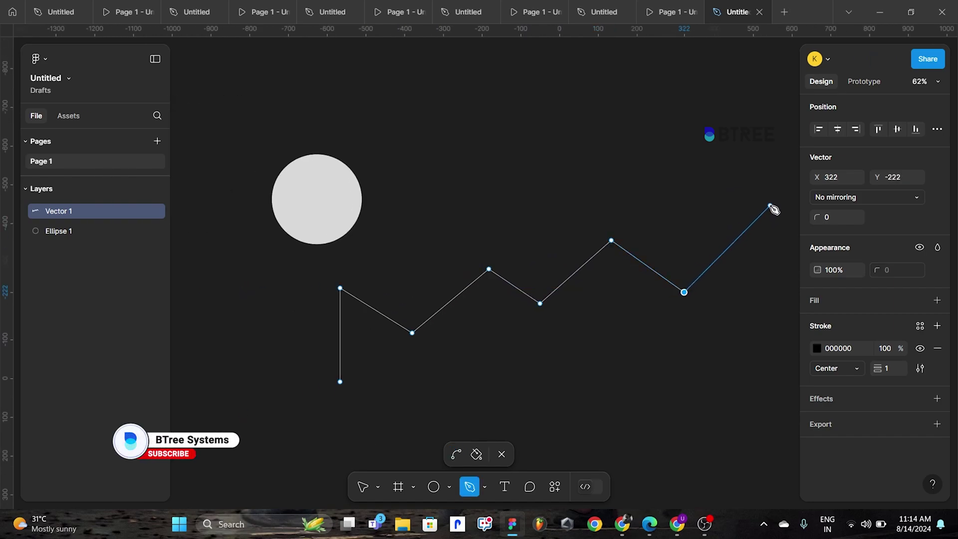
{"action": "left_click", "coordinate": [770, 206]}
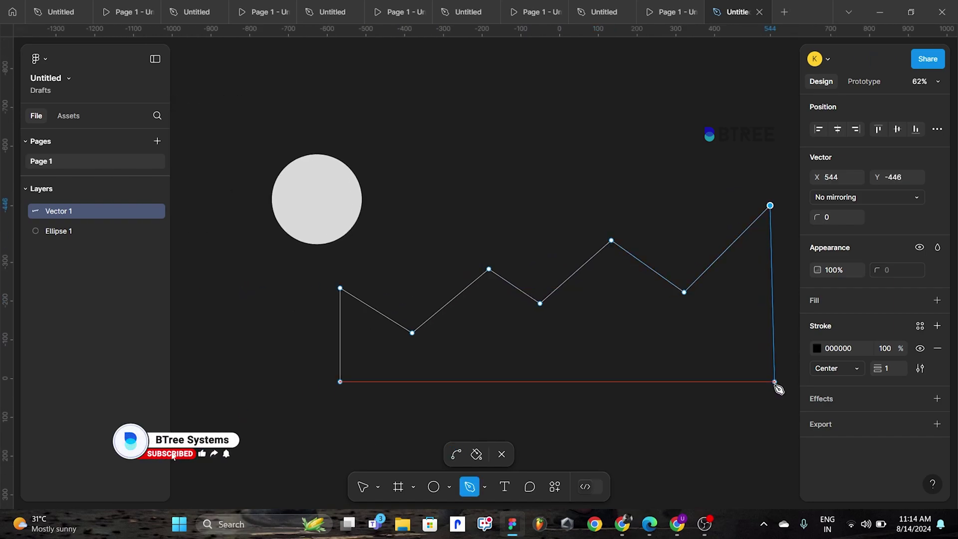
{"action": "left_click", "coordinate": [776, 382]}
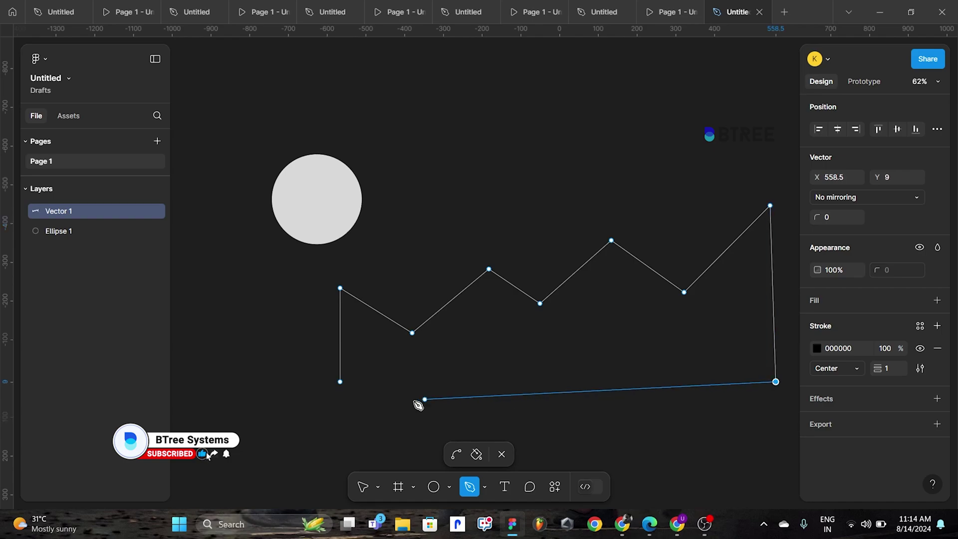
{"action": "left_click", "coordinate": [341, 383]}
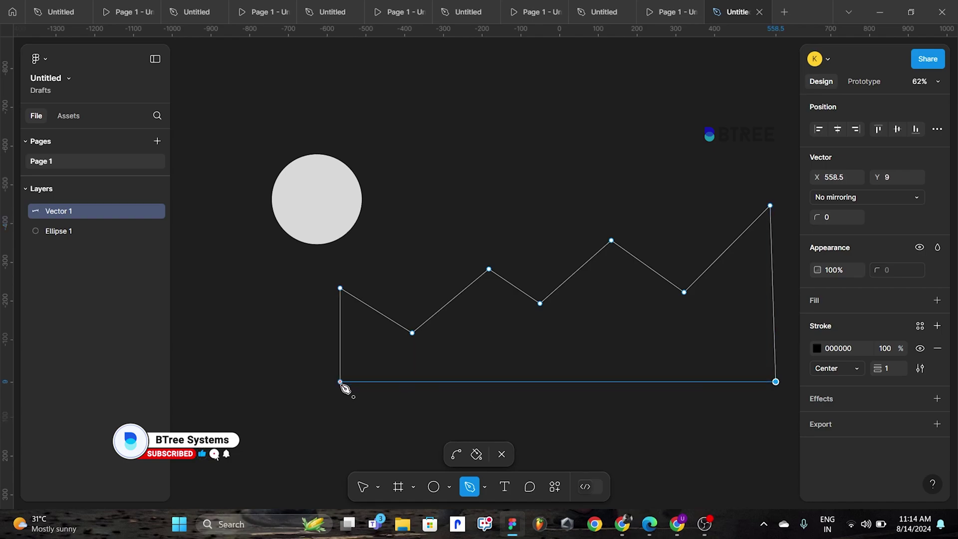
{"action": "left_click", "coordinate": [502, 455]}
{"action": "left_click", "coordinate": [938, 335]}
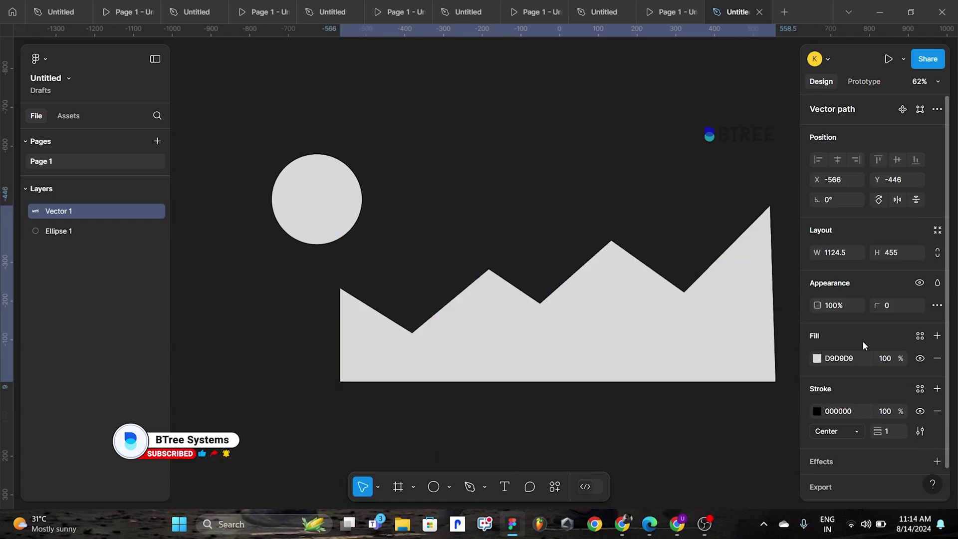
Keep the jagged shape's light grey fill and remove its black stroke.
{"action": "left_click", "coordinate": [939, 359]}
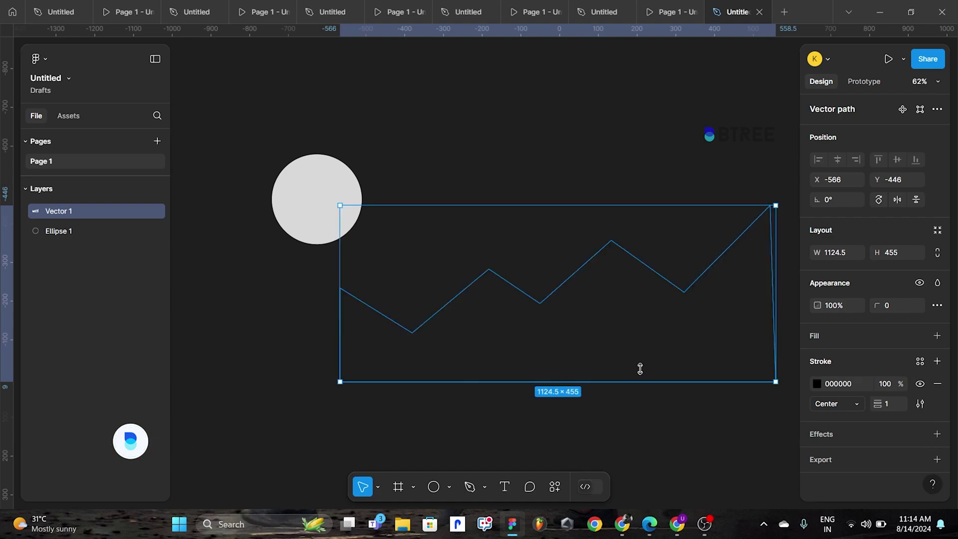
{"action": "left_click", "coordinate": [937, 336]}
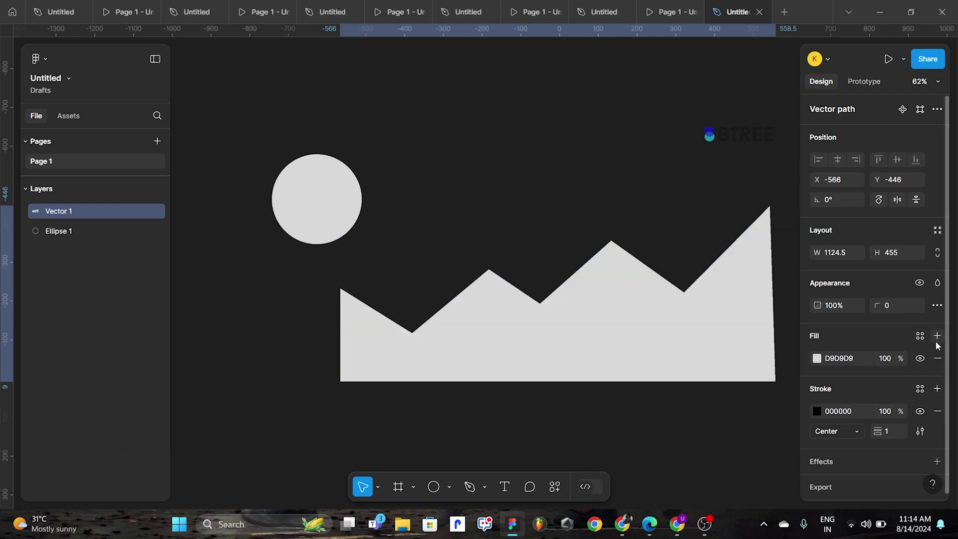
{"action": "left_click", "coordinate": [938, 411]}
{"action": "left_click", "coordinate": [615, 412]}
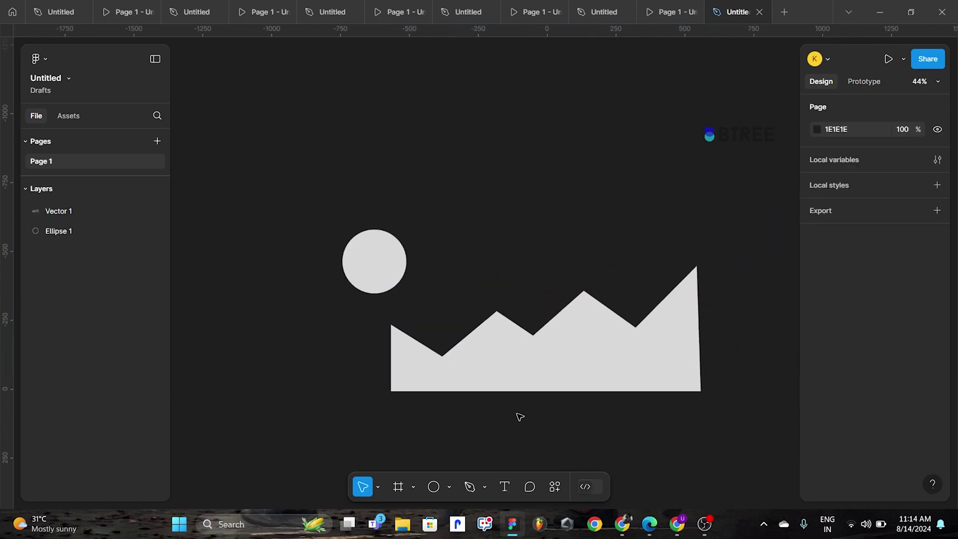
{"action": "scroll", "coordinate": [445, 392], "scroll_direction": "up", "scroll_amount": 3}
{"action": "scroll", "coordinate": [444, 374], "scroll_direction": "down", "scroll_amount": 2}
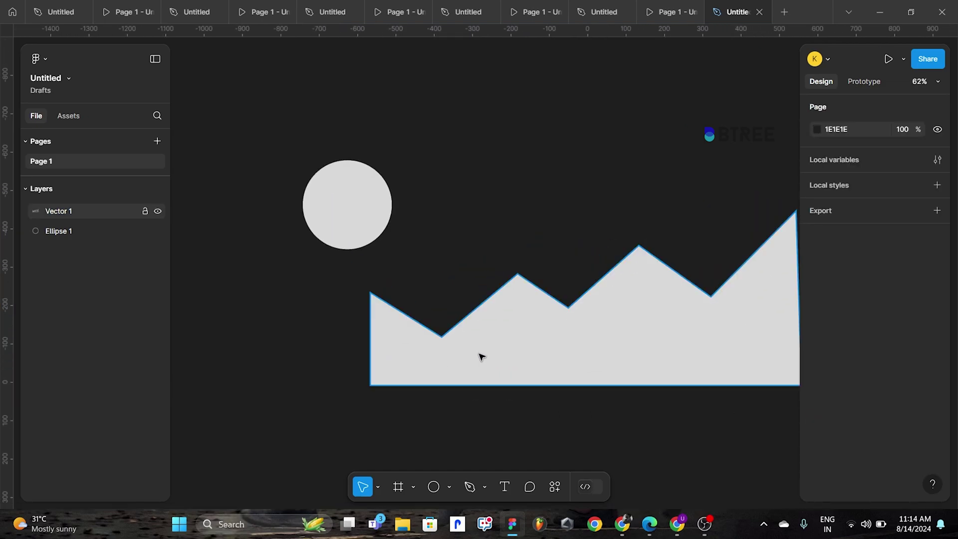
{"action": "scroll", "coordinate": [449, 344], "scroll_direction": "down", "scroll_amount": 3}
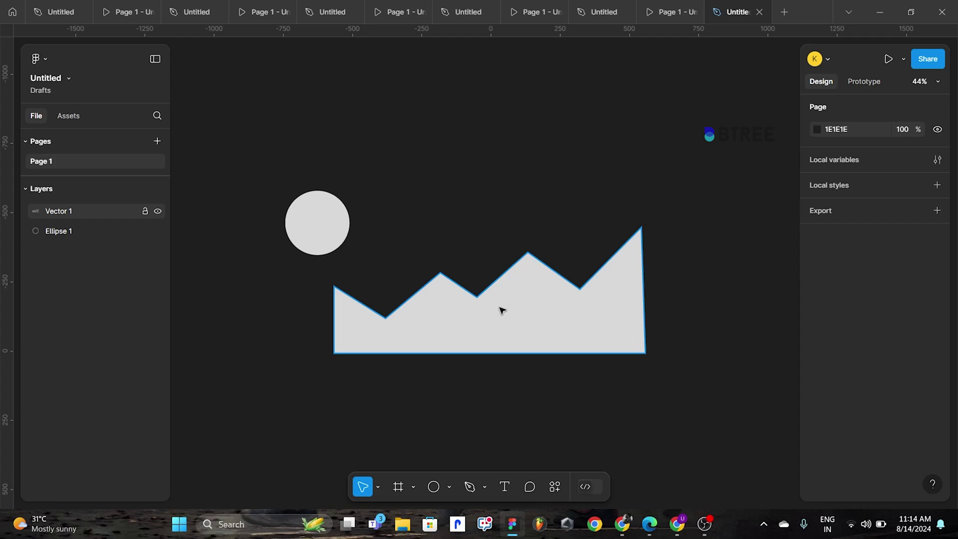
Round Vector 1's corners to 85 and move the wave shape right.
{"action": "left_click", "coordinate": [477, 321]}
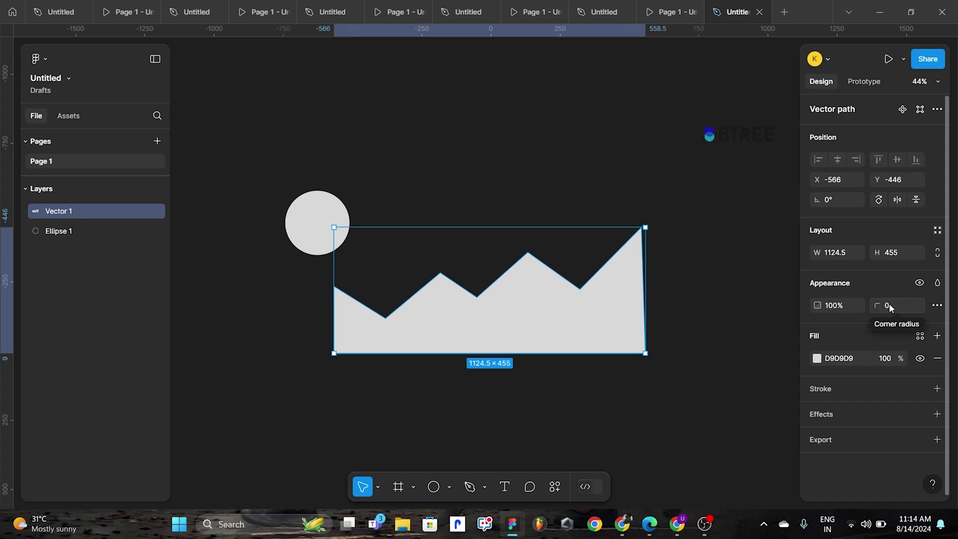
{"action": "mouse_move", "coordinate": [887, 312]}
{"action": "left_mouse_down"}
{"action": "mouse_move", "coordinate": [265, 338]}
{"action": "mouse_move", "coordinate": [932, 341]}
{"action": "left_mouse_up"}
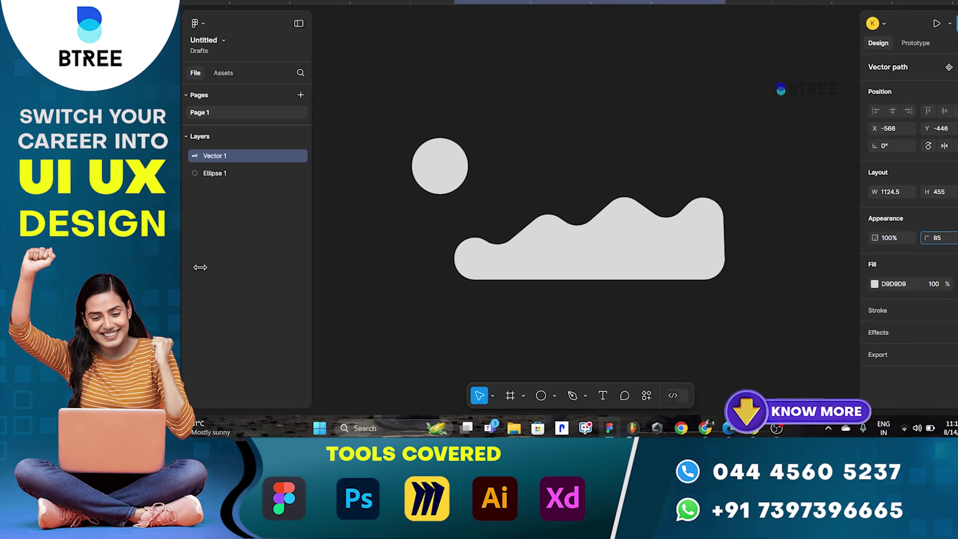
{"action": "mouse_move", "coordinate": [936, 238]}
{"action": "left_mouse_down"}
{"action": "mouse_move", "coordinate": [851, 241]}
{"action": "mouse_move", "coordinate": [905, 248]}
{"action": "mouse_move", "coordinate": [832, 218]}
{"action": "left_mouse_up"}
{"action": "left_click", "coordinate": [678, 113]}
{"action": "left_click", "coordinate": [636, 225]}
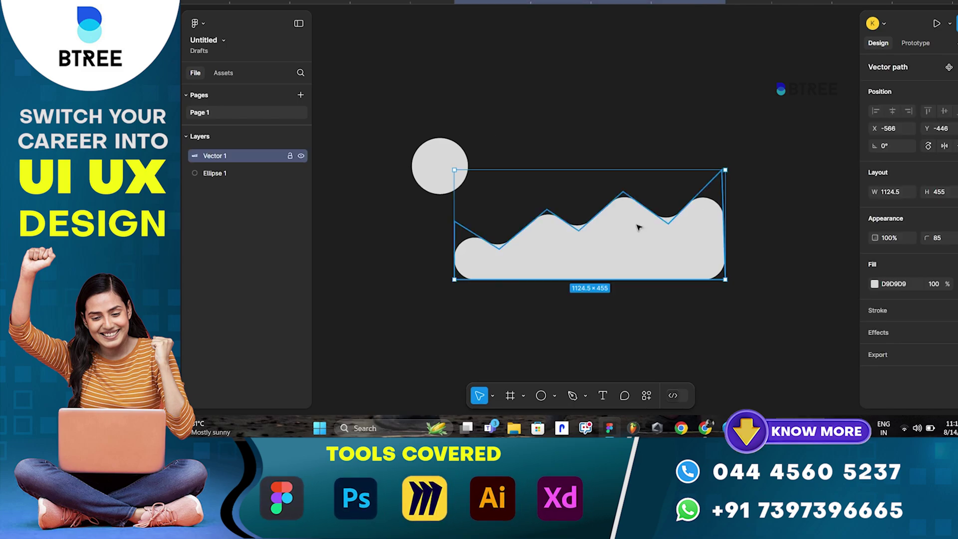
{"action": "left_click_drag", "start_coordinate": [475, 335], "coordinate": [589, 320]}
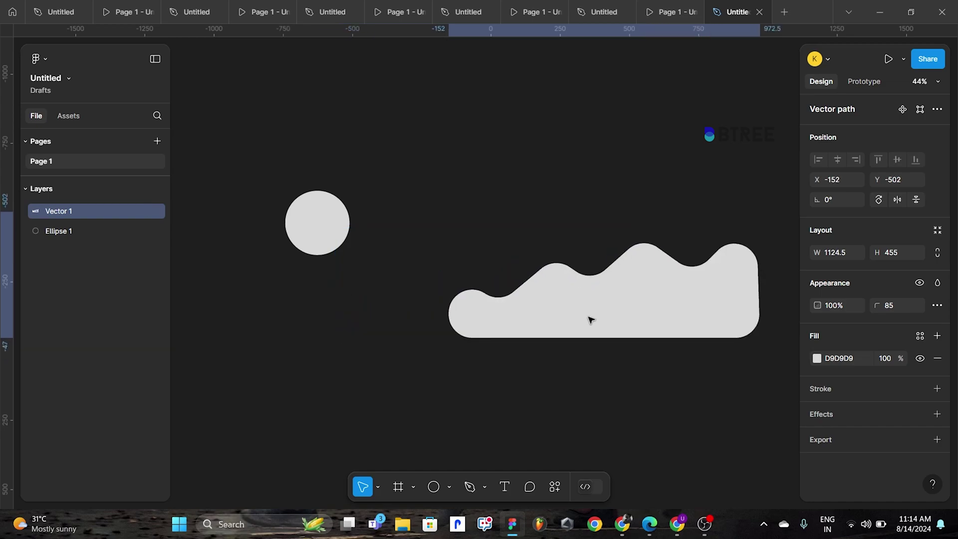
Switch the wave's fill to a linear gradient starting at the crests.
{"action": "left_click", "coordinate": [817, 358]}
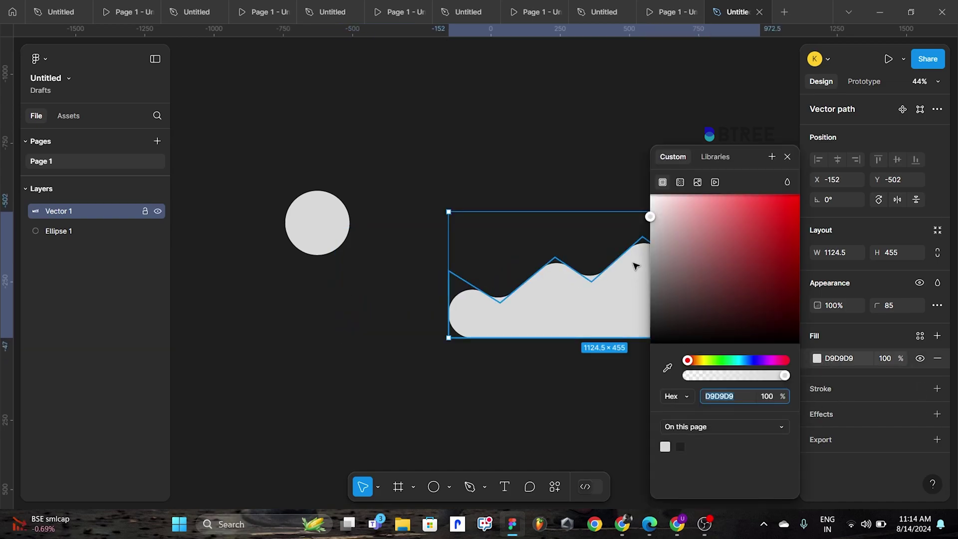
{"action": "left_click", "coordinate": [681, 180]}
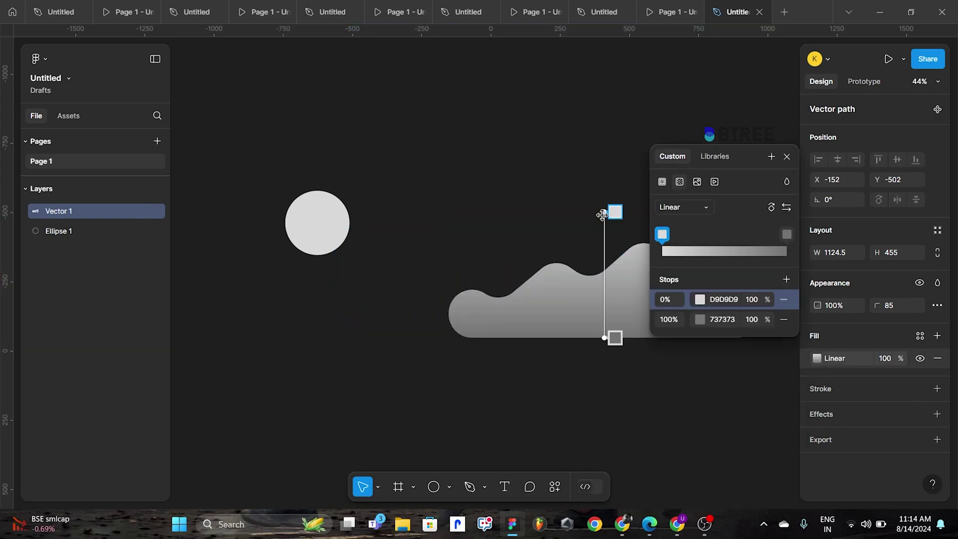
{"action": "left_click_drag", "start_coordinate": [747, 163], "coordinate": [357, 201]}
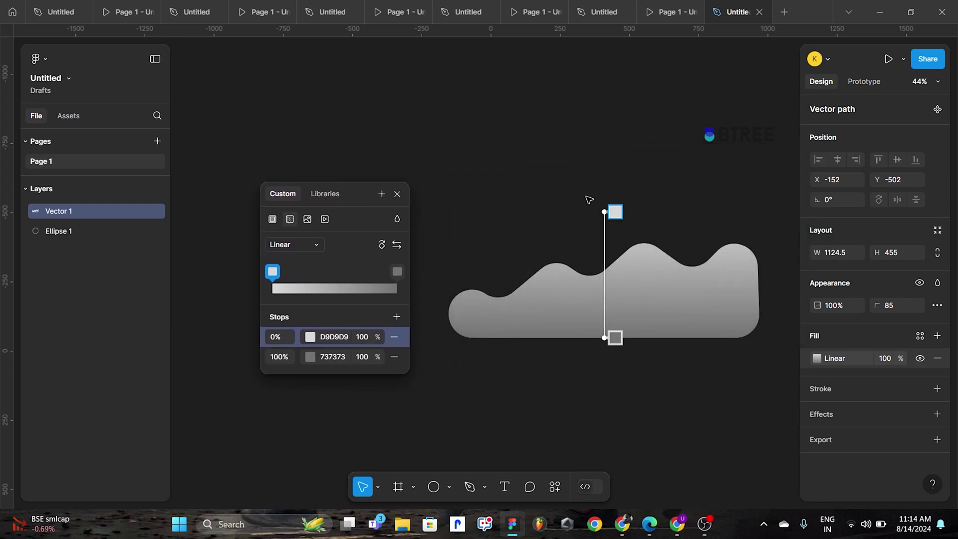
{"action": "left_click_drag", "start_coordinate": [605, 213], "coordinate": [605, 241]}
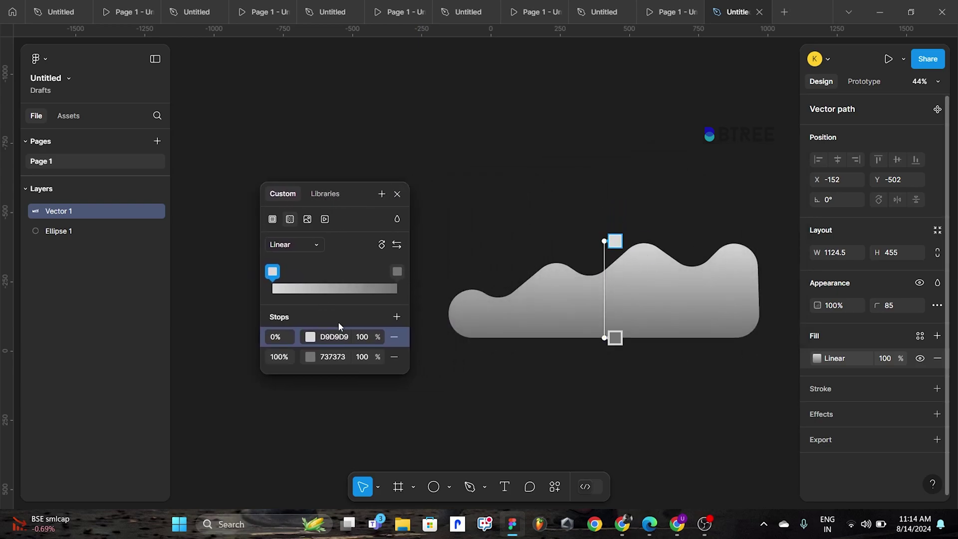
{"action": "left_click_drag", "start_coordinate": [345, 195], "coordinate": [203, 185]}
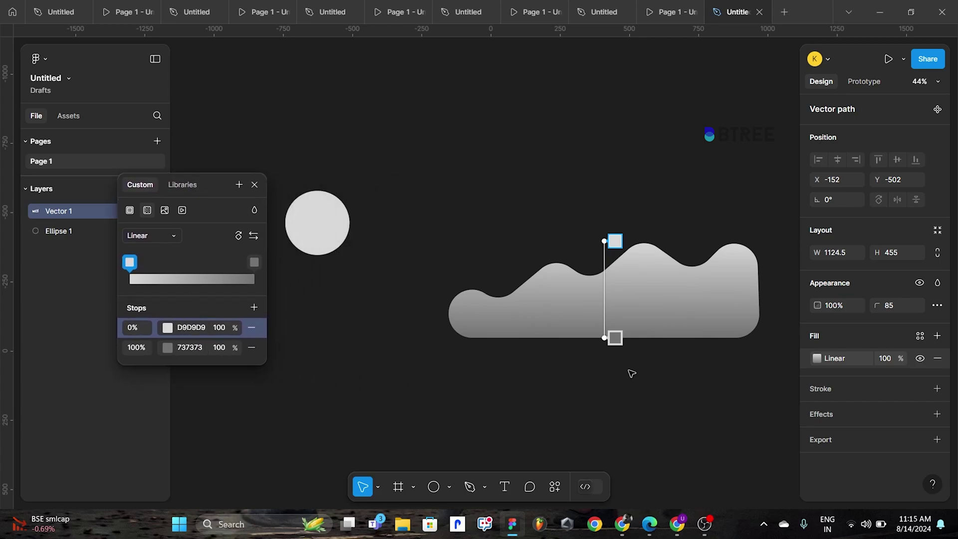
Set the gradient's top stop to cyan 00C8FF and the bottom stop to dark teal 00475B.
{"action": "left_click", "coordinate": [167, 328]}
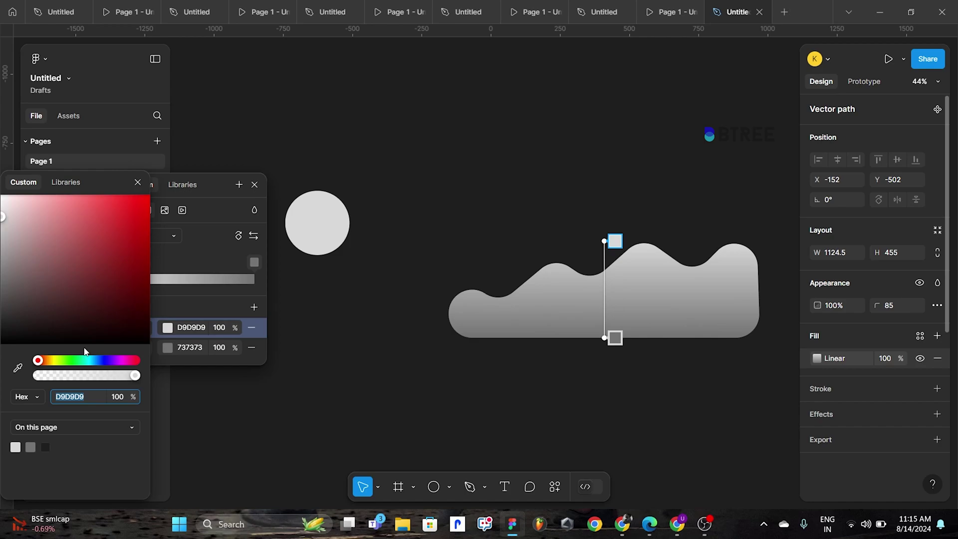
{"action": "left_click_drag", "start_coordinate": [44, 361], "coordinate": [87, 360]}
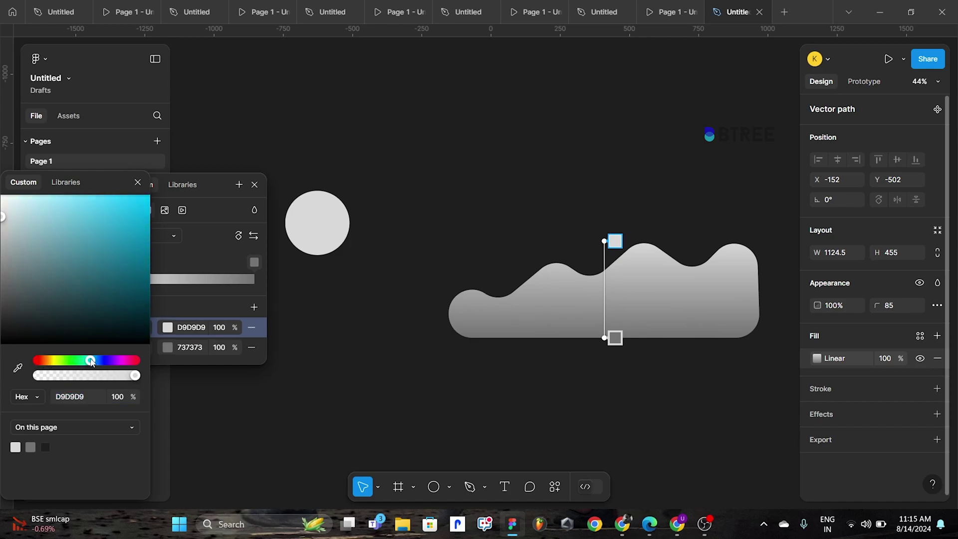
{"action": "left_click", "coordinate": [104, 287]}
{"action": "left_click_drag", "start_coordinate": [122, 240], "coordinate": [167, 133]}
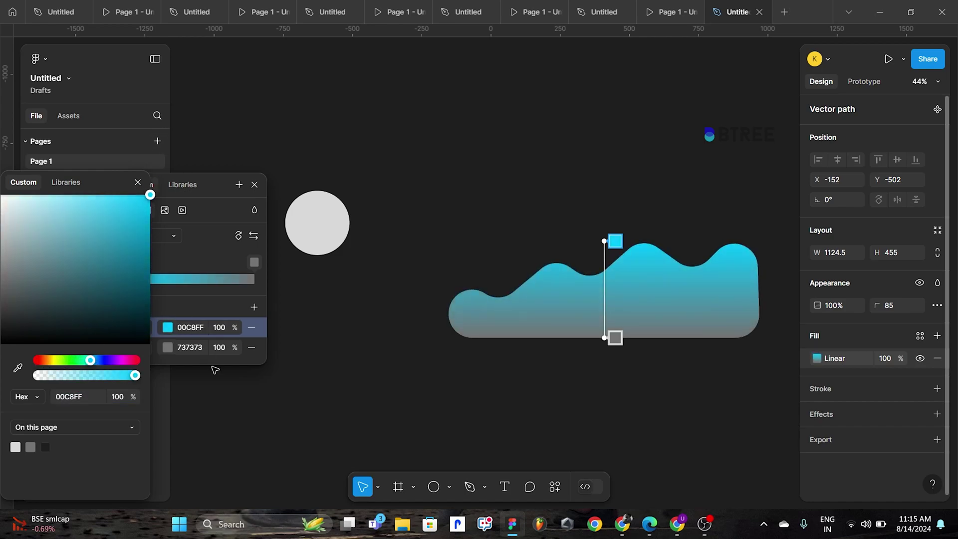
{"action": "left_click", "coordinate": [166, 349]}
{"action": "left_click", "coordinate": [63, 399]}
{"action": "left_click", "coordinate": [60, 448]}
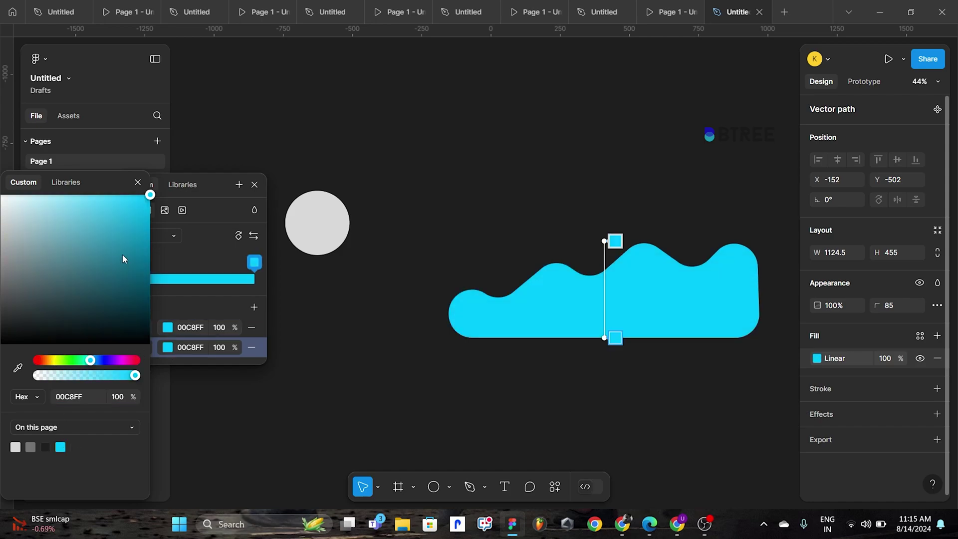
{"action": "left_click_drag", "start_coordinate": [146, 206], "coordinate": [166, 306]}
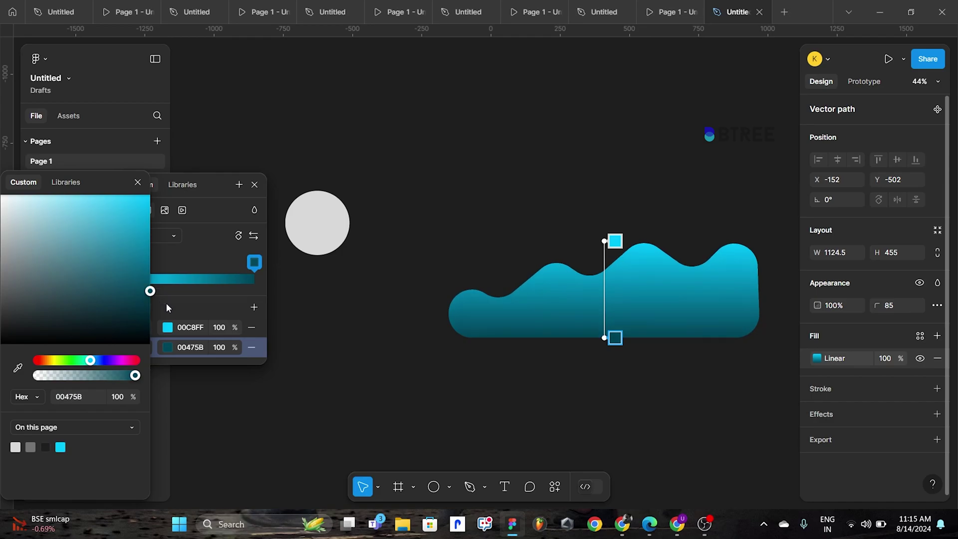
{"action": "left_click", "coordinate": [525, 189]}
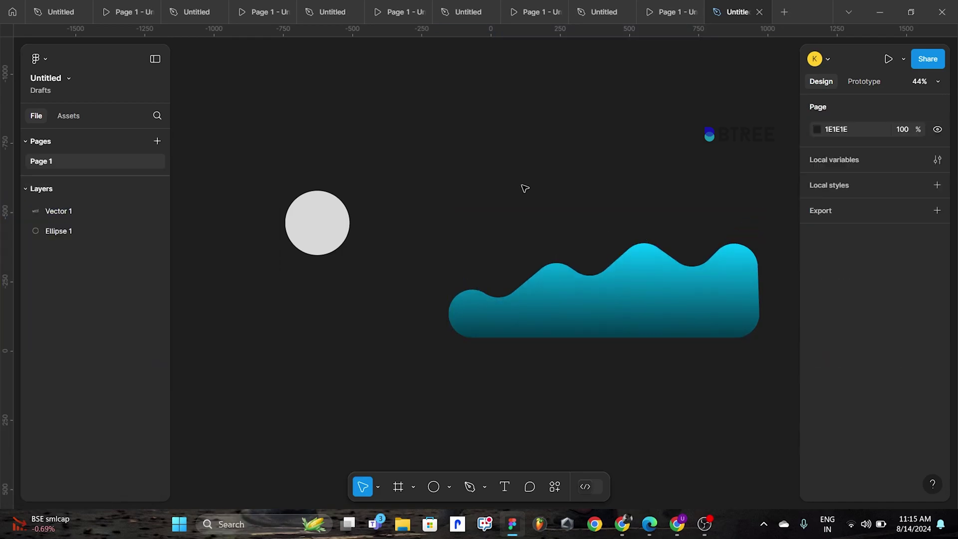
{"action": "left_click", "coordinate": [577, 303]}
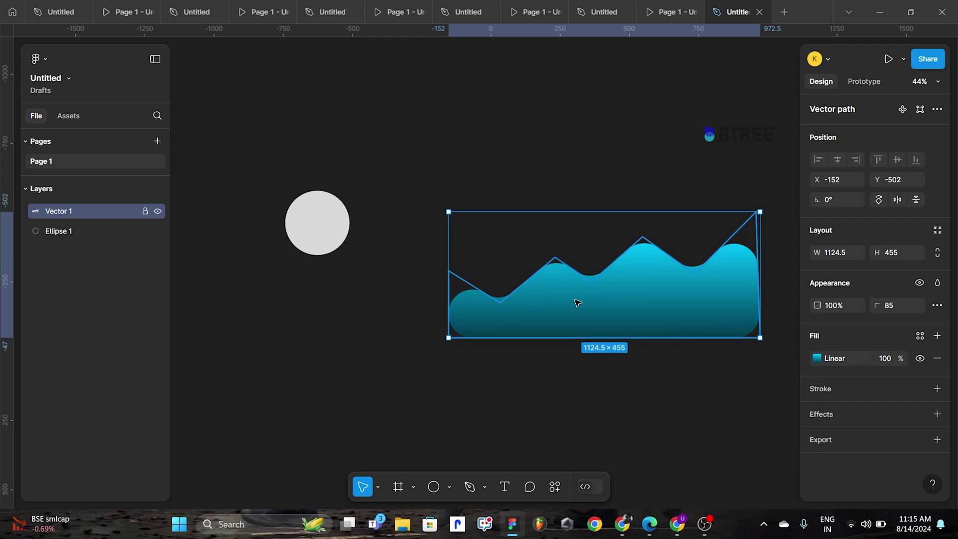
Duplicate the wave and recolour the copy's gradient from blue 0077FF to navy 00234B.
{"action": "key", "text": "ctrl+d"}
{"action": "left_click_drag", "start_coordinate": [621, 300], "coordinate": [688, 334]}
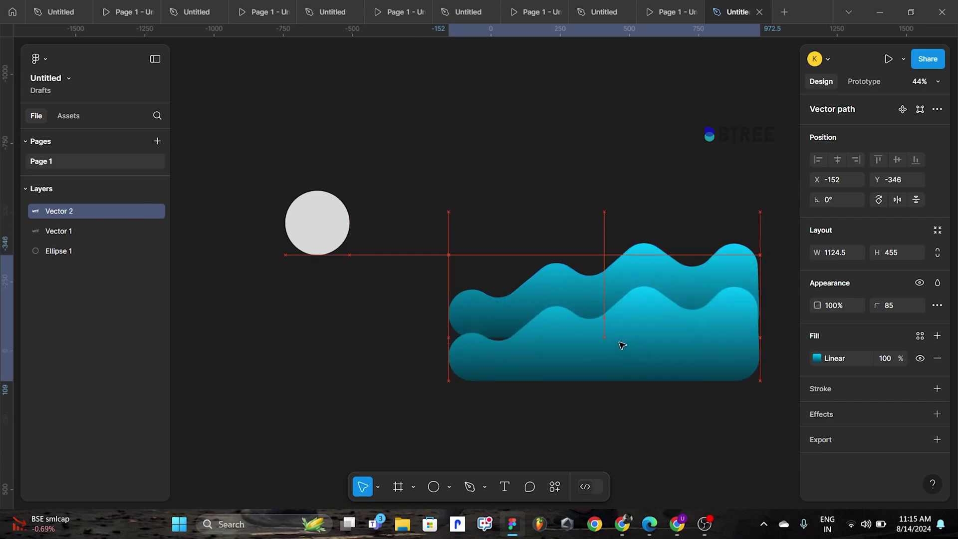
{"action": "left_click", "coordinate": [816, 359]}
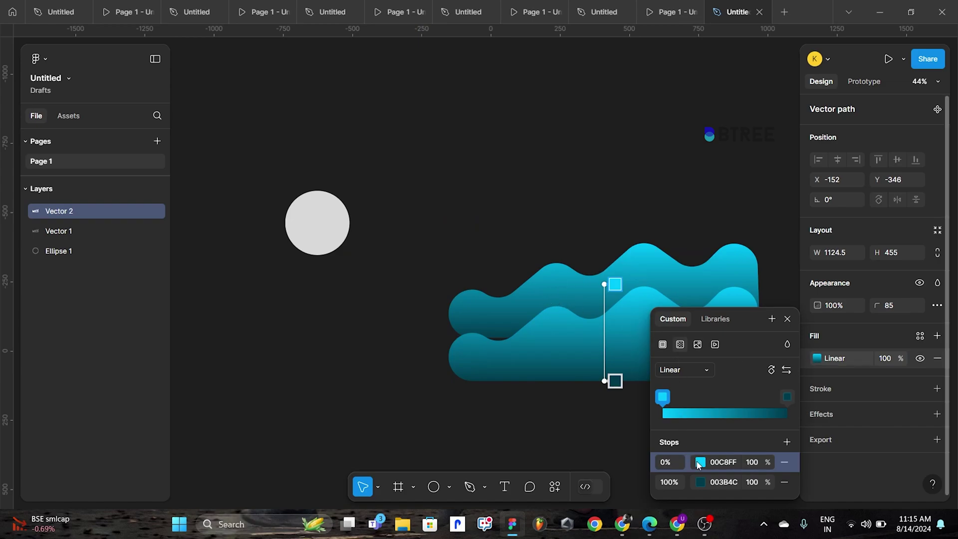
{"action": "left_click", "coordinate": [699, 463]}
{"action": "left_click_drag", "start_coordinate": [593, 365], "coordinate": [597, 364]}
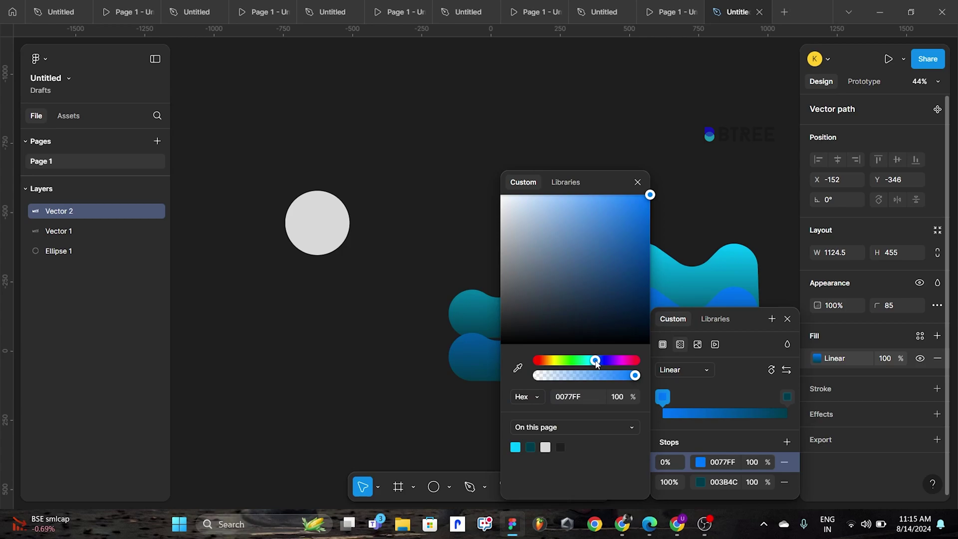
{"action": "left_click", "coordinate": [787, 397]}
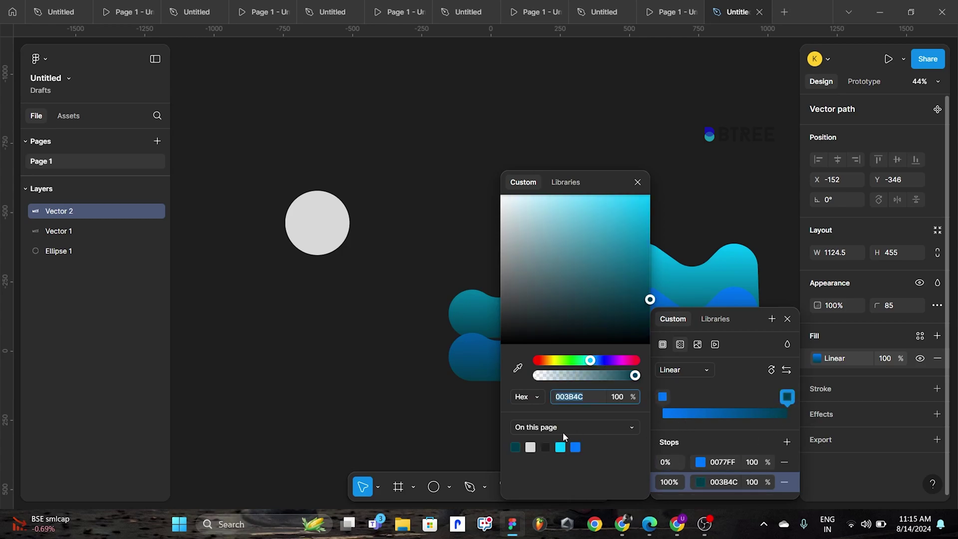
{"action": "left_click", "coordinate": [575, 446]}
{"action": "left_click_drag", "start_coordinate": [637, 243], "coordinate": [657, 304]}
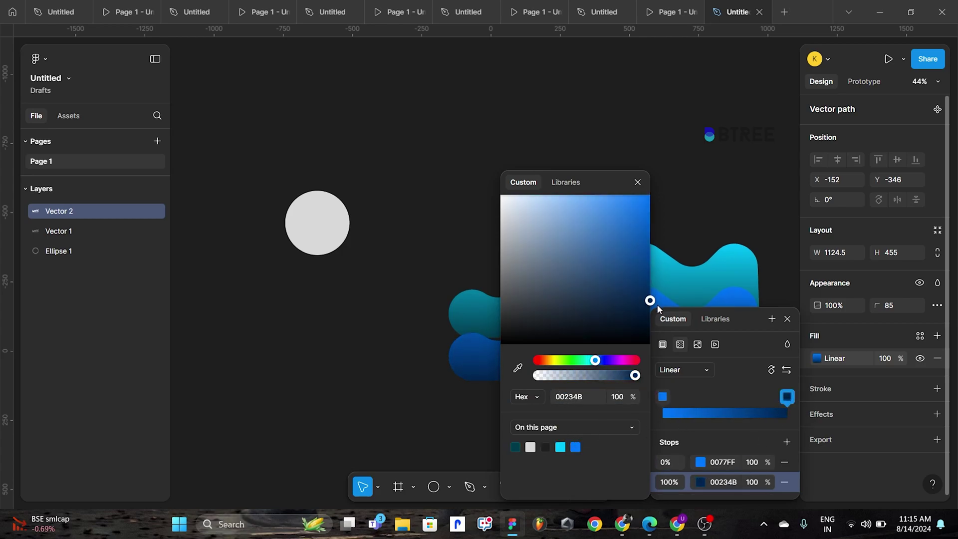
{"action": "left_click_drag", "start_coordinate": [610, 182], "coordinate": [397, 144]}
{"action": "left_click", "coordinate": [580, 184]}
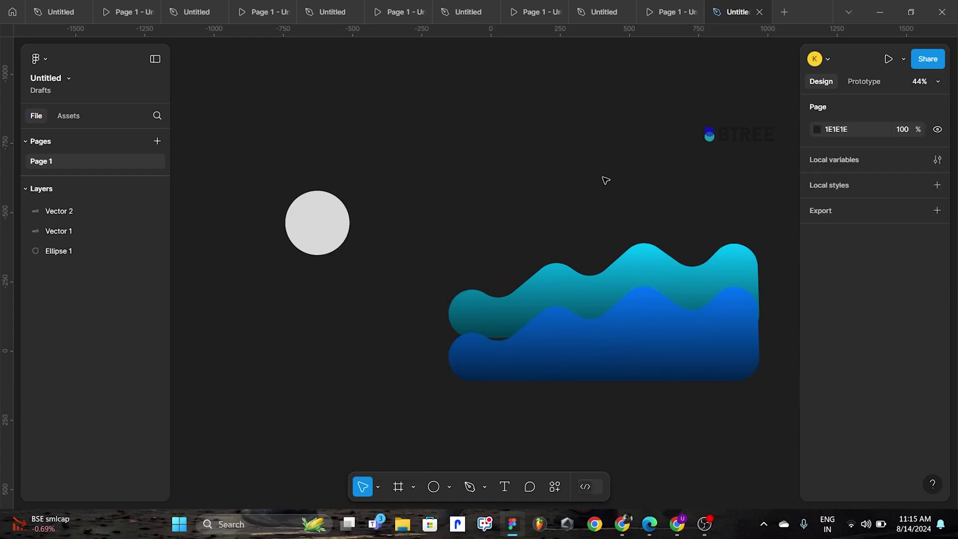
Move the blue wave up-right over the teal one, widen it to 1179 × 472, and select both.
{"action": "left_click", "coordinate": [603, 378]}
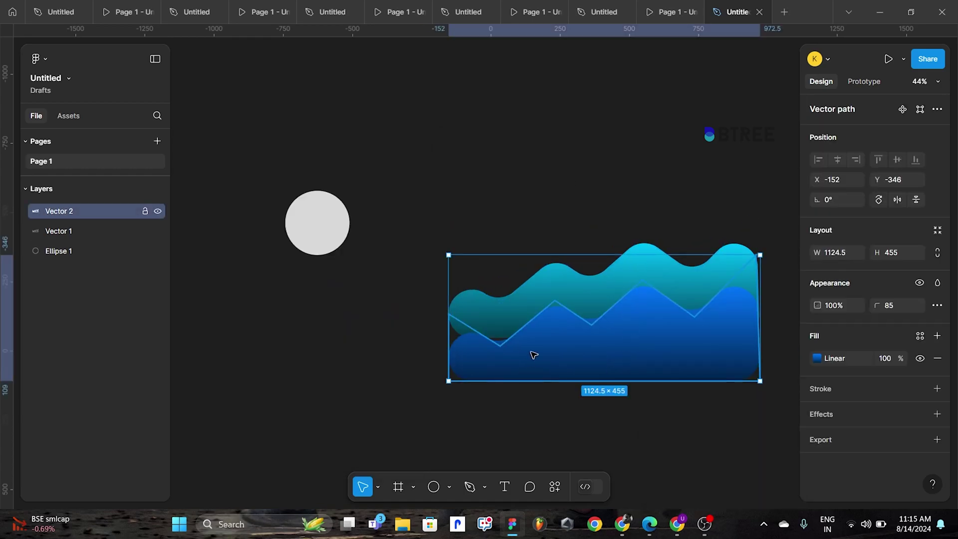
{"action": "mouse_move", "coordinate": [533, 355]}
{"action": "left_mouse_down"}
{"action": "mouse_move", "coordinate": [556, 314]}
{"action": "mouse_move", "coordinate": [590, 339]}
{"action": "left_mouse_up"}
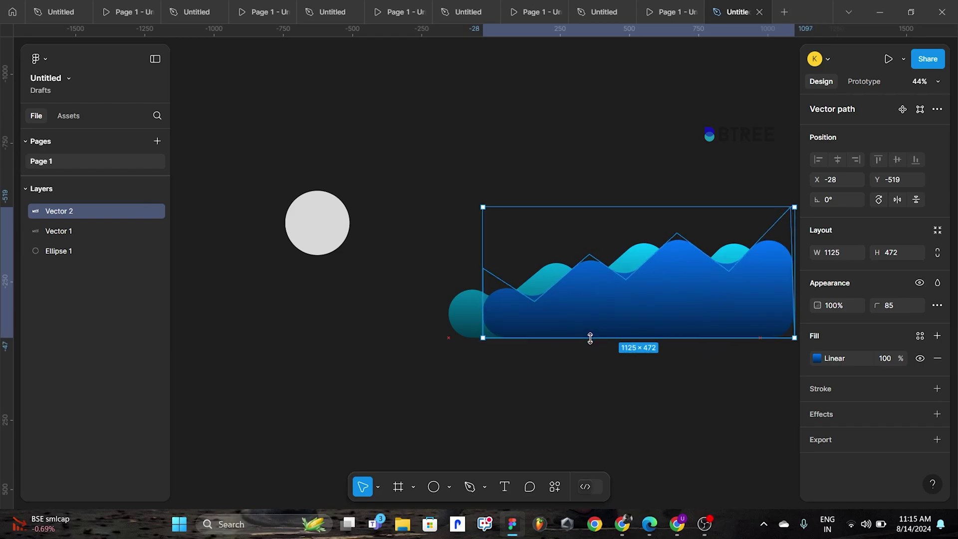
{"action": "left_click", "coordinate": [590, 383]}
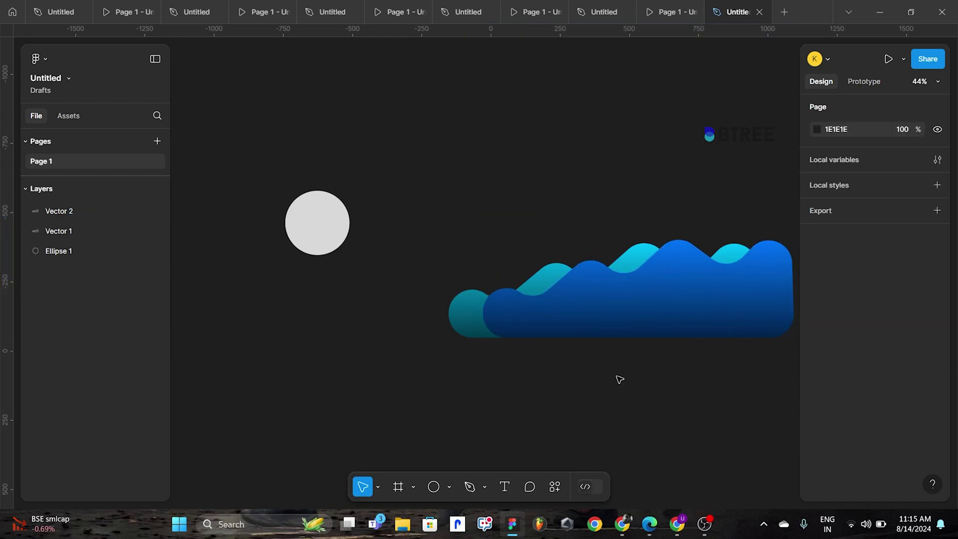
{"action": "left_click_drag", "start_coordinate": [619, 379], "coordinate": [534, 381]}
{"action": "scroll", "coordinate": [577, 306], "scroll_direction": "down", "scroll_amount": 1}
{"action": "left_click", "coordinate": [577, 306]}
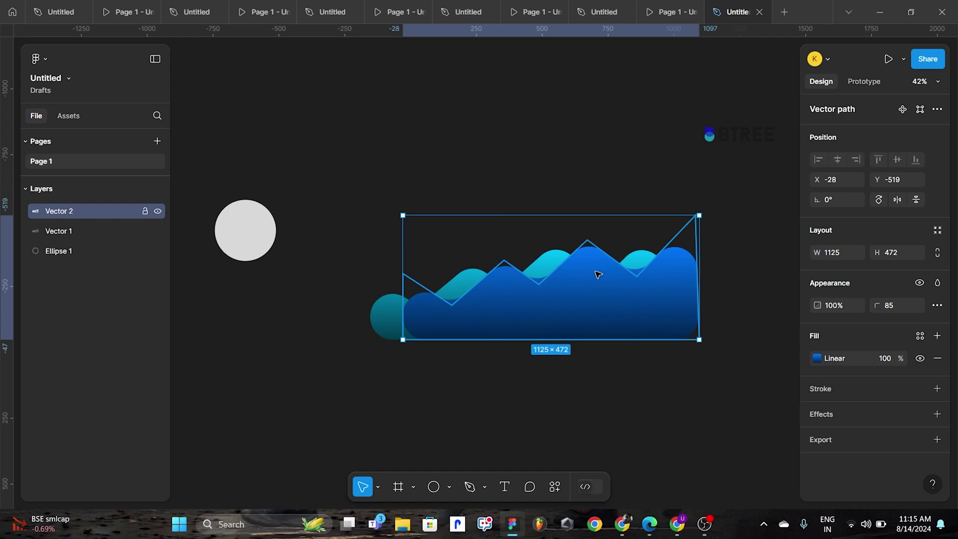
{"action": "left_click_drag", "start_coordinate": [701, 282], "coordinate": [713, 284]}
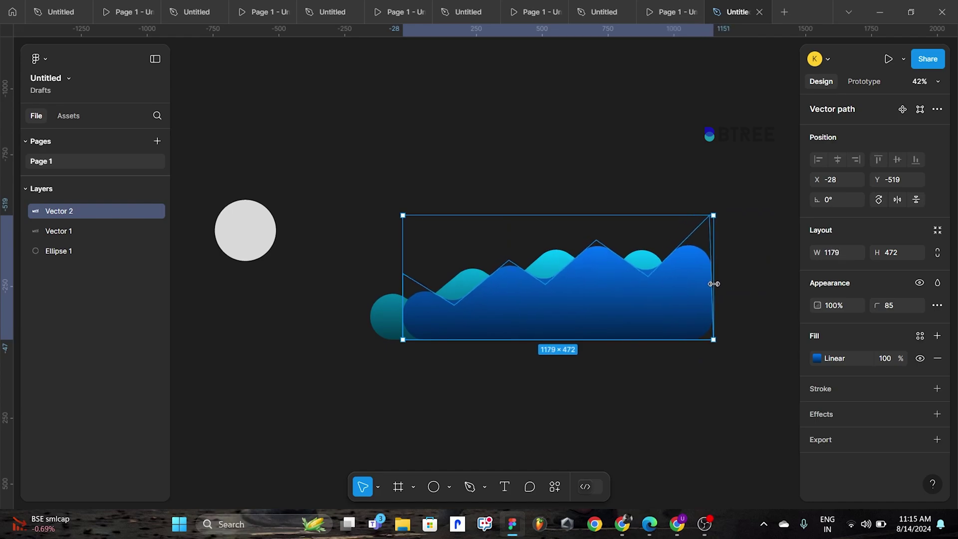
{"action": "left_click", "coordinate": [601, 389]}
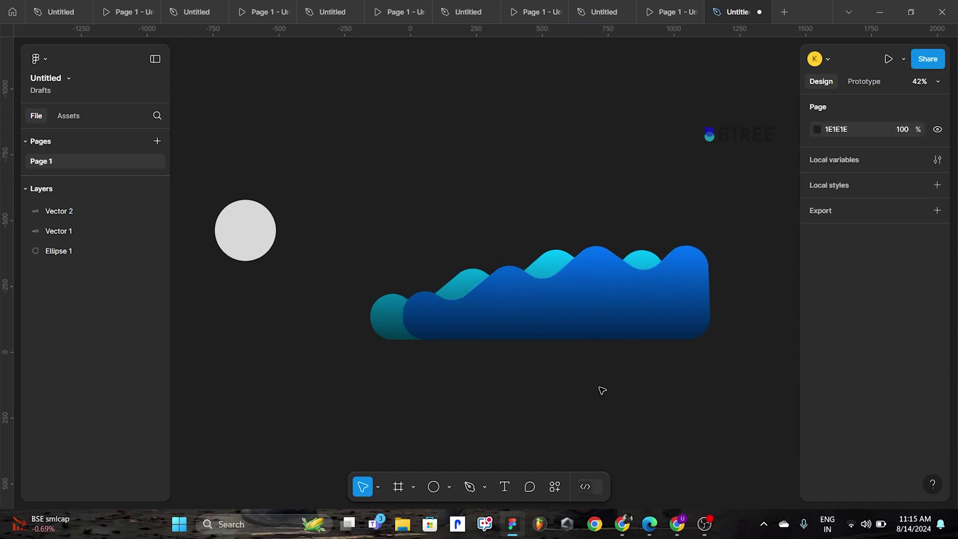
{"action": "scroll", "coordinate": [598, 390], "scroll_direction": "down", "scroll_amount": 1}
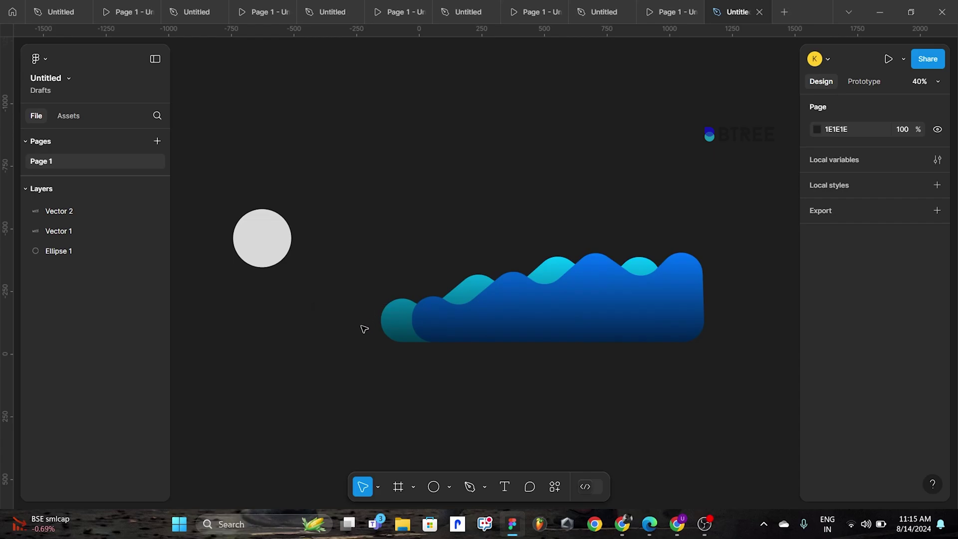
{"action": "left_click_drag", "start_coordinate": [334, 227], "coordinate": [713, 403]}
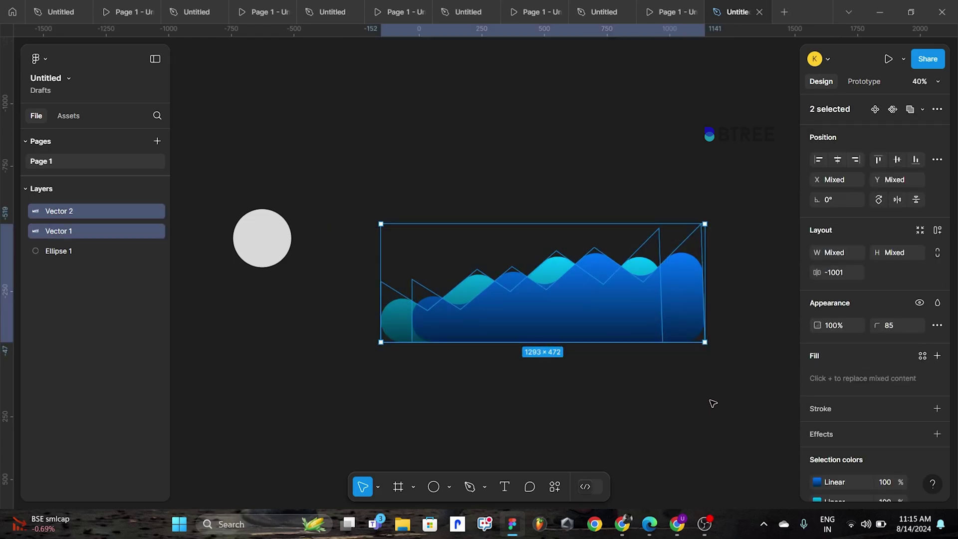
Group the two wave vectors into Group 1, 1293 × 472, then clear the selection.
{"action": "key", "text": "ctrl+g"}
{"action": "right_click", "coordinate": [568, 310]}
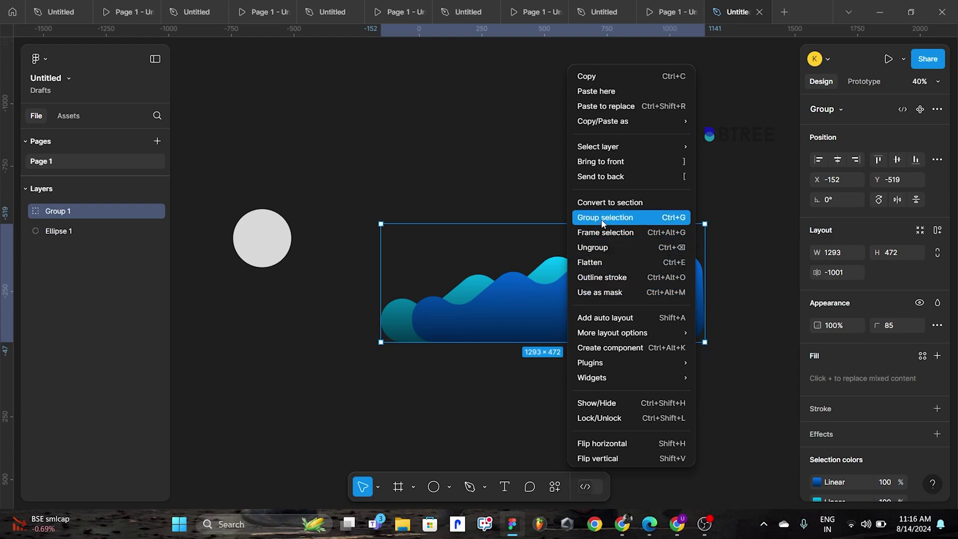
{"action": "left_click", "coordinate": [507, 186]}
{"action": "left_click", "coordinate": [522, 380]}
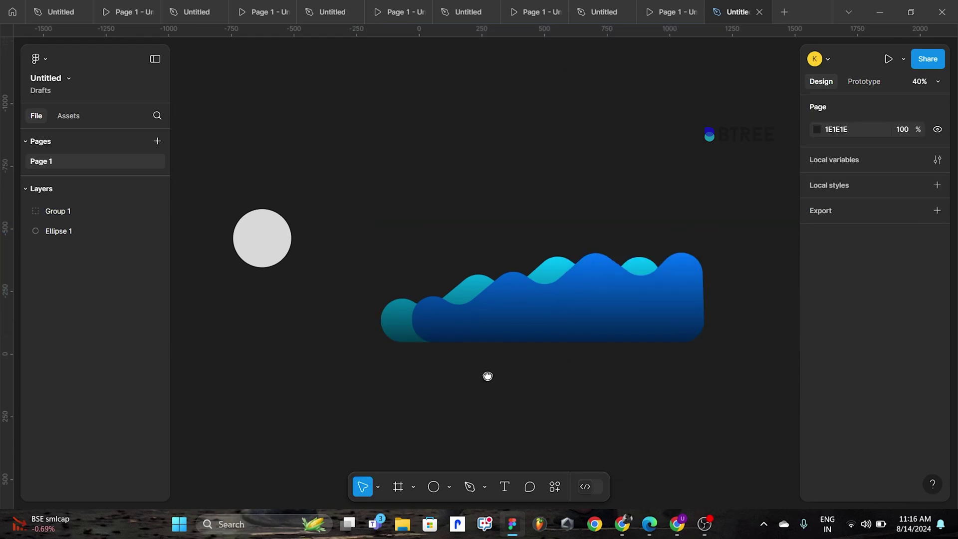
{"action": "scroll", "coordinate": [521, 362], "scroll_direction": "down", "scroll_amount": 1}
{"action": "scroll", "coordinate": [521, 362], "scroll_direction": "left", "scroll_amount": 2}
{"action": "scroll", "coordinate": [443, 324], "scroll_direction": "up", "scroll_amount": 1}
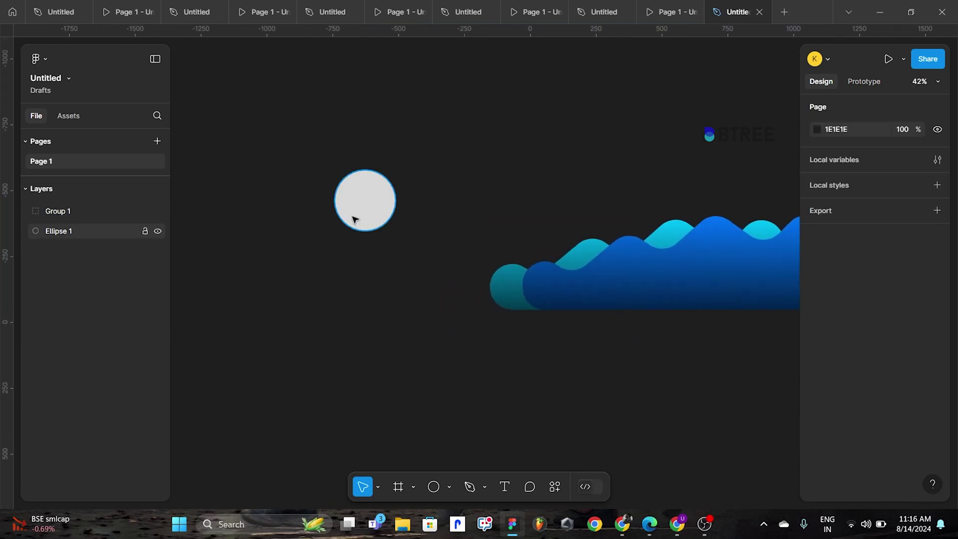
Wrap the grey circle in Frame 1 with Frame selection and drag Group 1 into it.
{"action": "left_click", "coordinate": [376, 191]}
{"action": "right_click", "coordinate": [376, 191]}
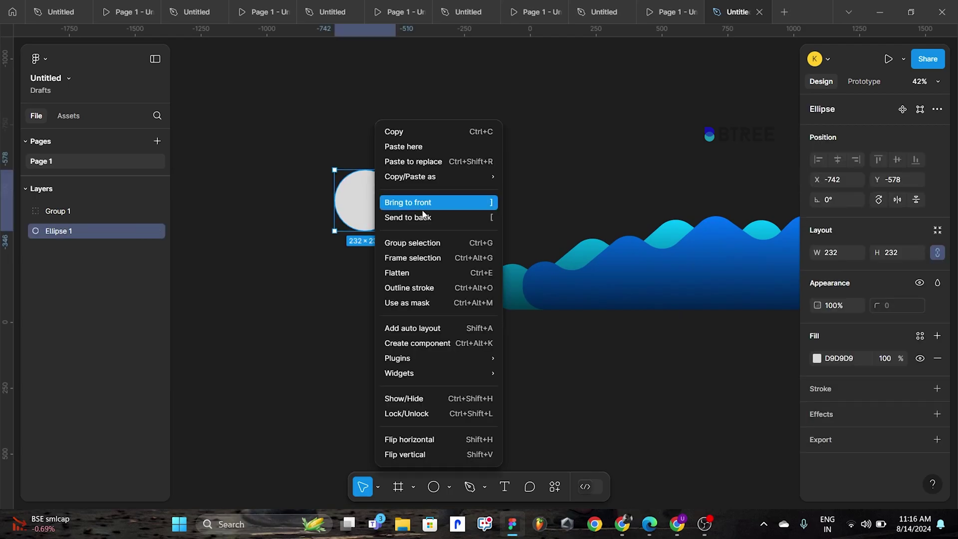
{"action": "left_click", "coordinate": [443, 261]}
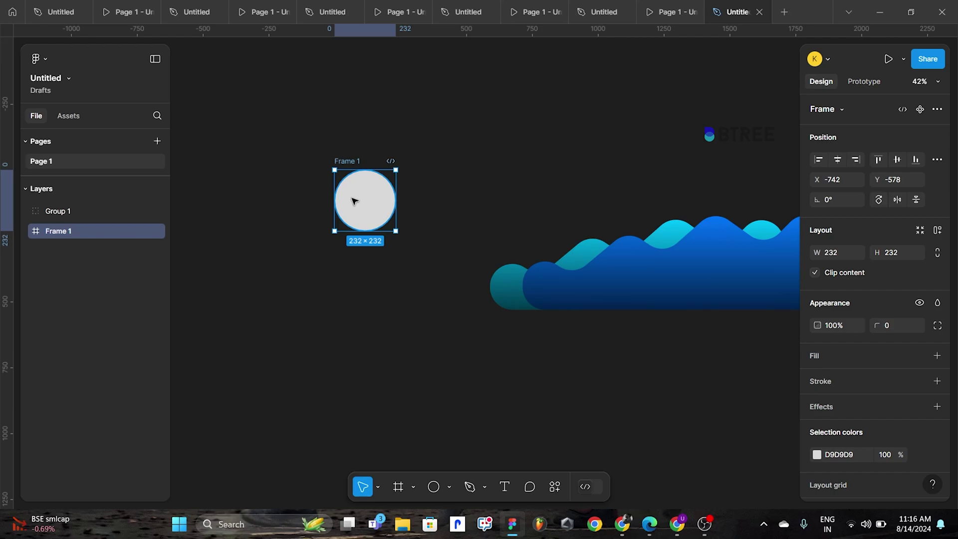
{"action": "left_click", "coordinate": [473, 203]}
{"action": "left_click", "coordinate": [363, 176]}
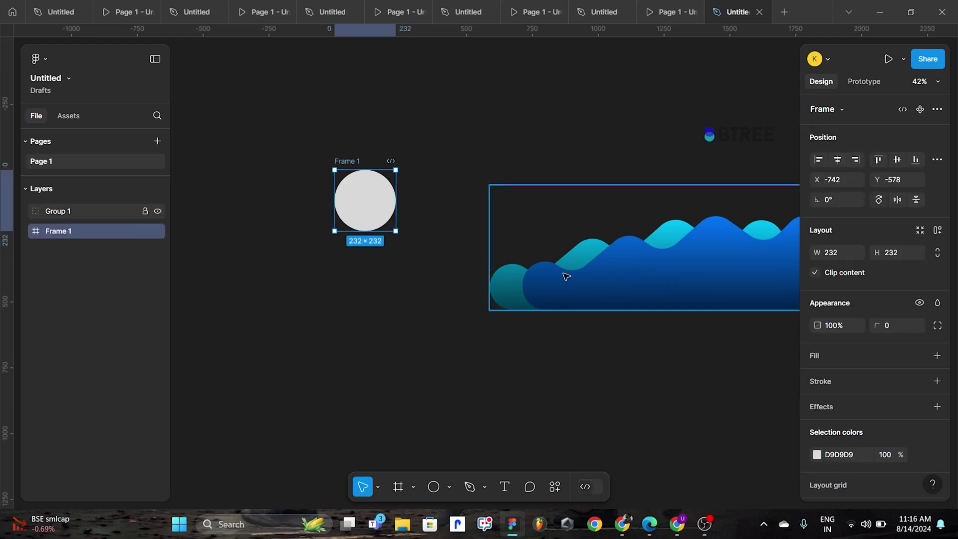
{"action": "mouse_move", "coordinate": [566, 276]}
{"action": "left_mouse_down"}
{"action": "mouse_move", "coordinate": [358, 214]}
{"action": "mouse_move", "coordinate": [372, 226]}
{"action": "left_mouse_up"}
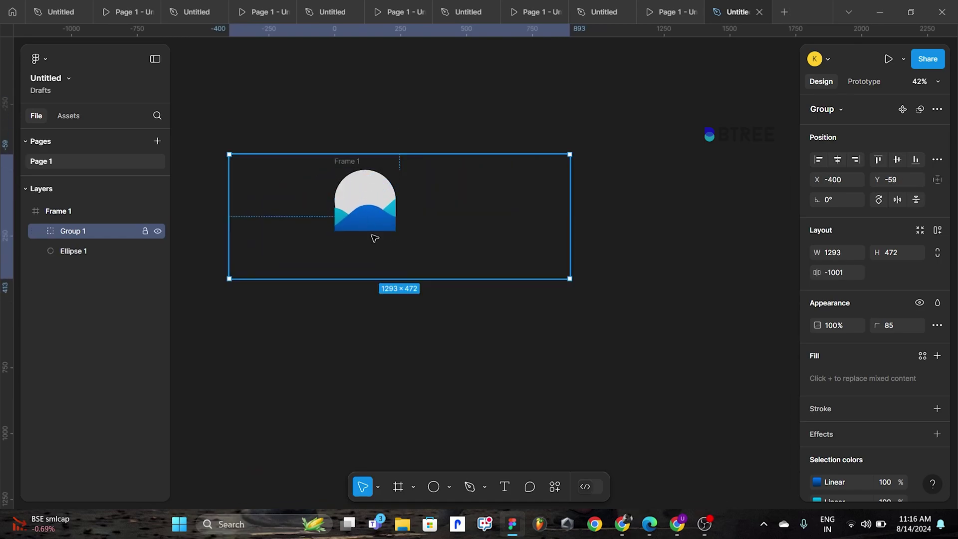
Pull Group 1 back out of Frame 1 and place it below-right of the circle.
{"action": "left_click_drag", "start_coordinate": [375, 238], "coordinate": [483, 347]}
{"action": "mouse_move", "coordinate": [447, 376]}
{"action": "left_mouse_down"}
{"action": "mouse_move", "coordinate": [516, 312]}
{"action": "mouse_move", "coordinate": [595, 295]}
{"action": "left_mouse_up"}
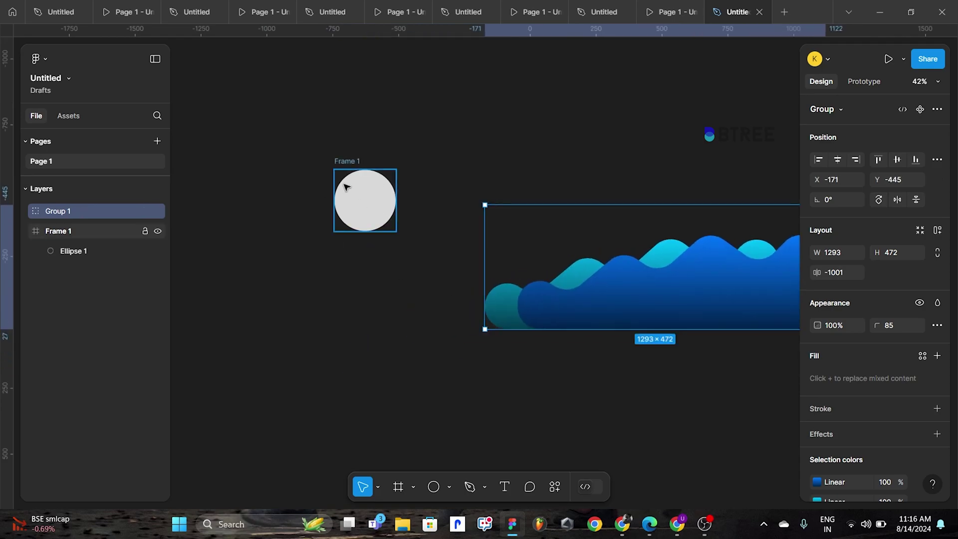
{"action": "left_click", "coordinate": [353, 162]}
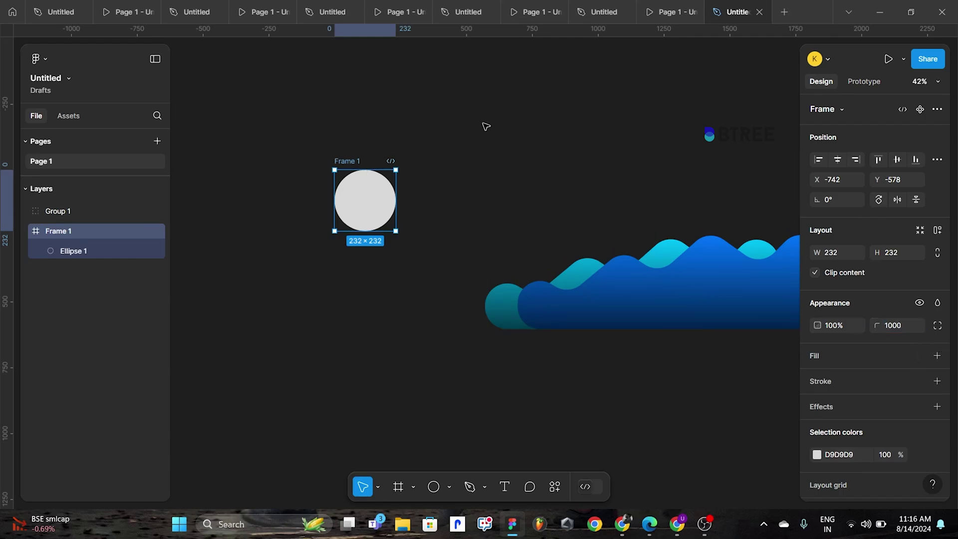
{"action": "left_click", "coordinate": [429, 154]}
{"action": "left_click", "coordinate": [369, 188]}
Reposition the wave group lower and further left beneath the circle frame, then deselect it.
{"action": "left_click", "coordinate": [533, 334]}
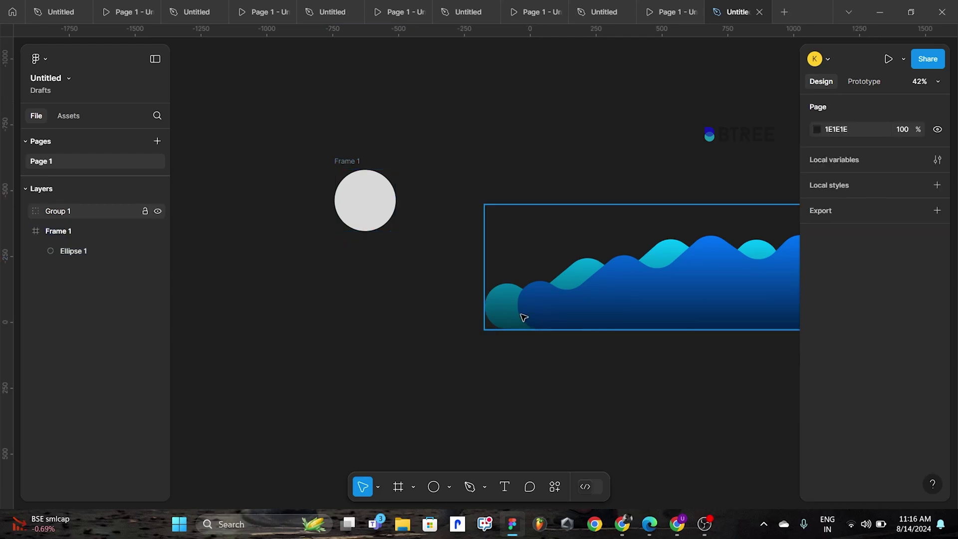
{"action": "left_click", "coordinate": [510, 317]}
{"action": "left_click_drag", "start_coordinate": [511, 318], "coordinate": [367, 214]}
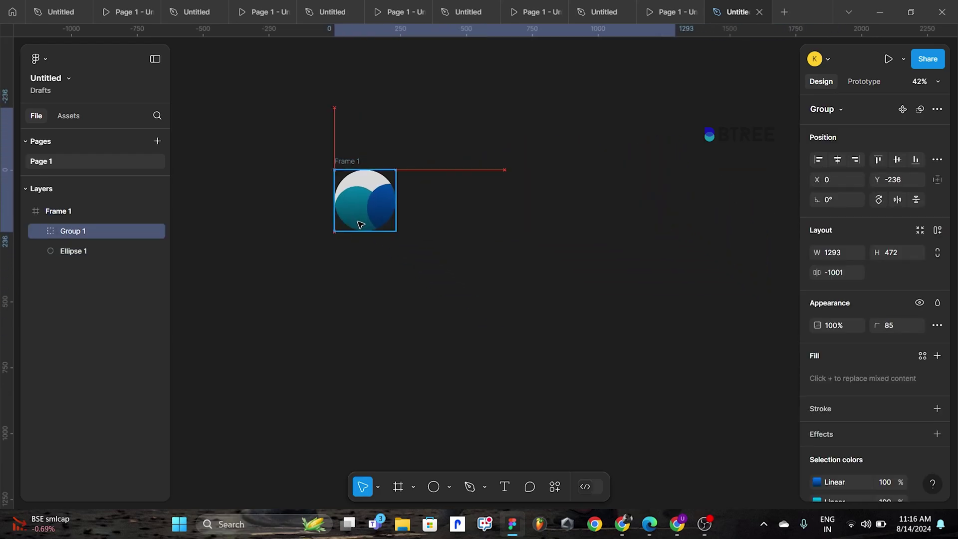
{"action": "mouse_move", "coordinate": [367, 213]}
{"action": "left_mouse_down"}
{"action": "mouse_move", "coordinate": [370, 231]}
{"action": "mouse_move", "coordinate": [242, 323]}
{"action": "left_mouse_up"}
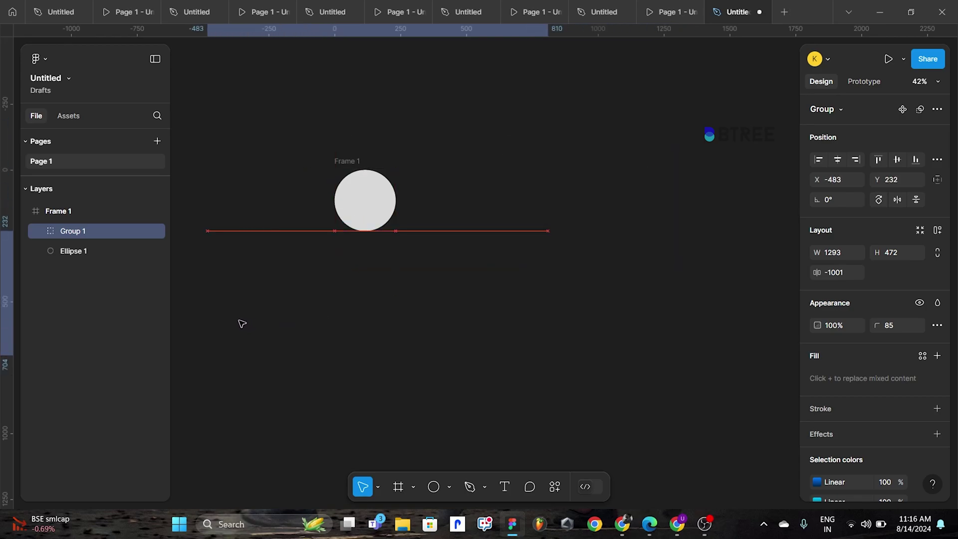
{"action": "left_click_drag", "start_coordinate": [435, 314], "coordinate": [301, 316]}
{"action": "scroll", "coordinate": [415, 321], "scroll_direction": "down", "scroll_amount": 2}
{"action": "scroll", "coordinate": [415, 321], "scroll_direction": "down", "scroll_amount": 1}
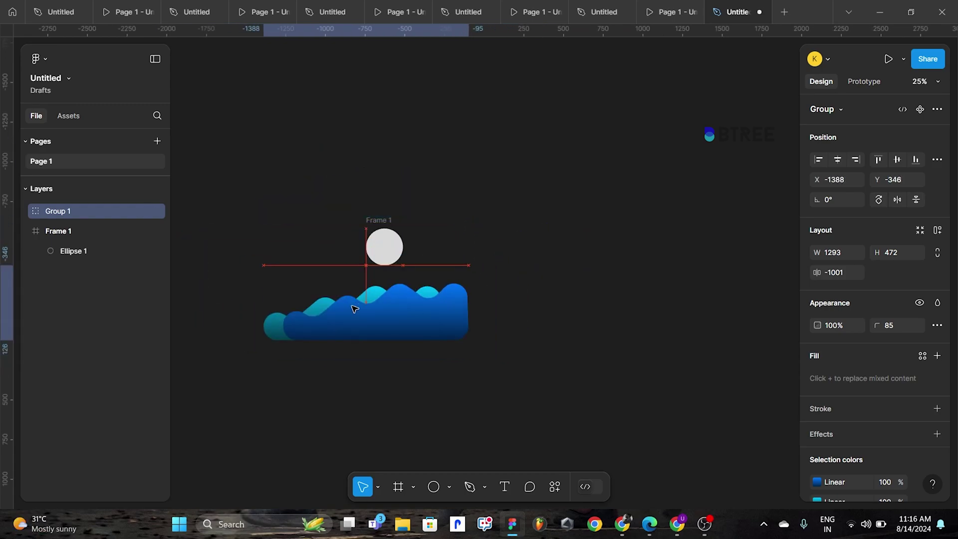
{"action": "left_click", "coordinate": [497, 246]}
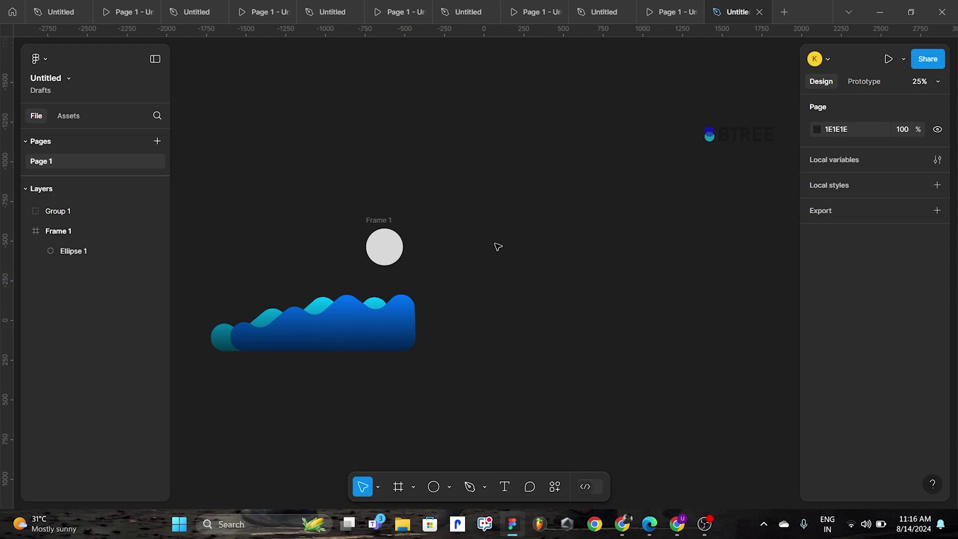
{"action": "scroll", "coordinate": [498, 246], "scroll_direction": "up", "scroll_amount": 2}
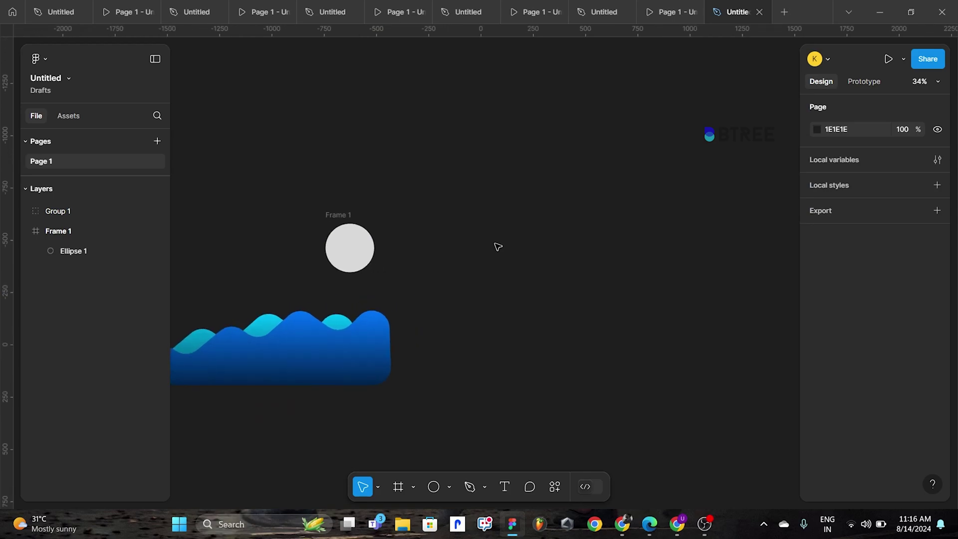
Add a white "0%" text label at font size 96 right of the circle.
{"action": "left_click", "coordinate": [506, 489]}
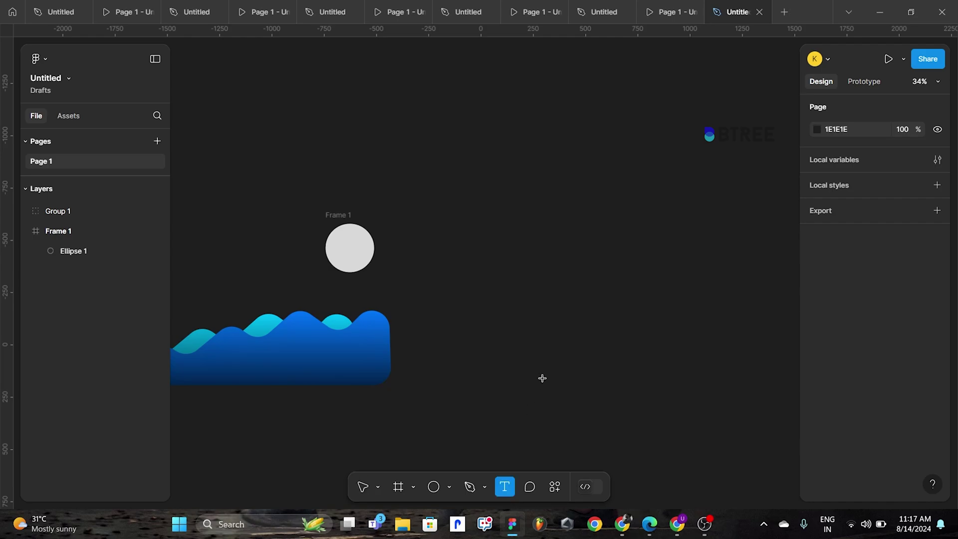
{"action": "left_click", "coordinate": [545, 256]}
{"action": "type", "text": "0"}
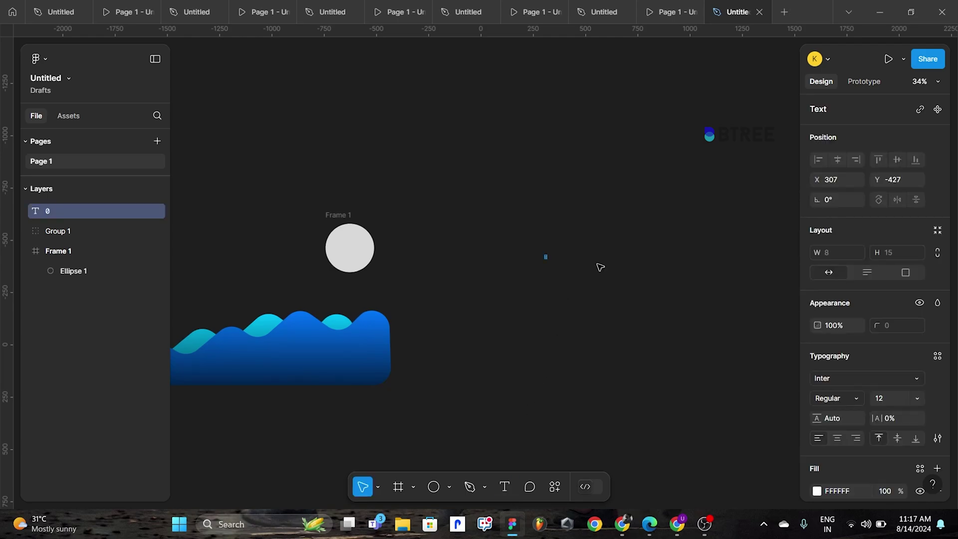
{"action": "left_click", "coordinate": [916, 398]}
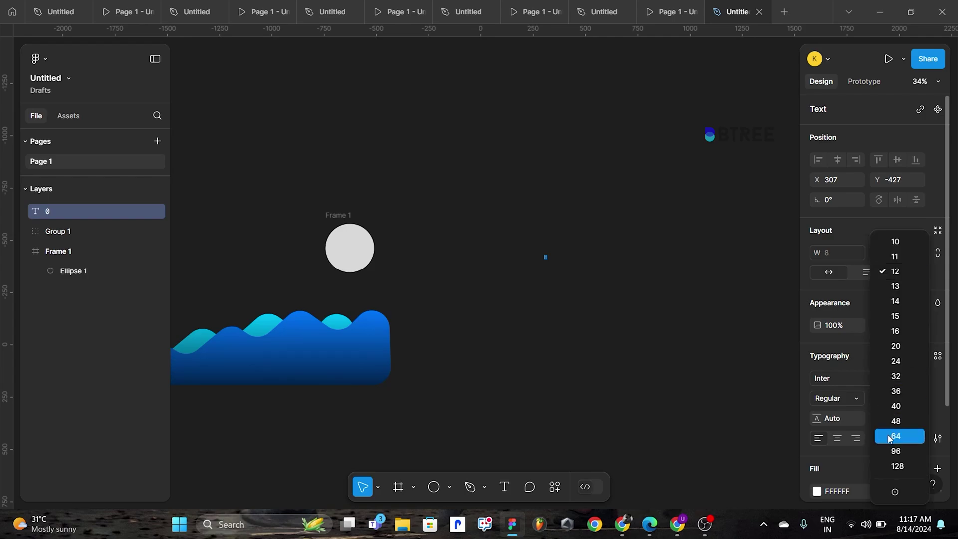
{"action": "left_click", "coordinate": [897, 452]}
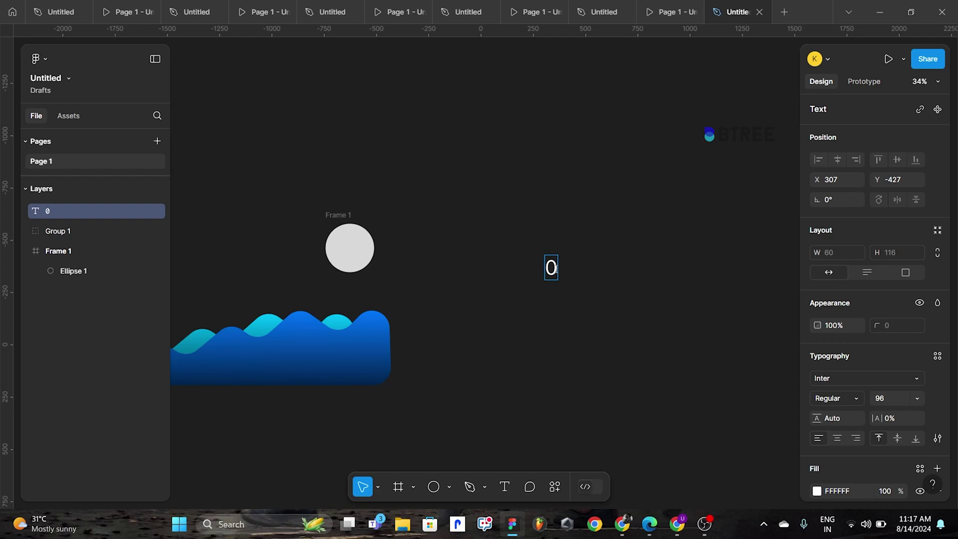
{"action": "type", "text": "%"}
{"action": "key", "text": "Escape"}
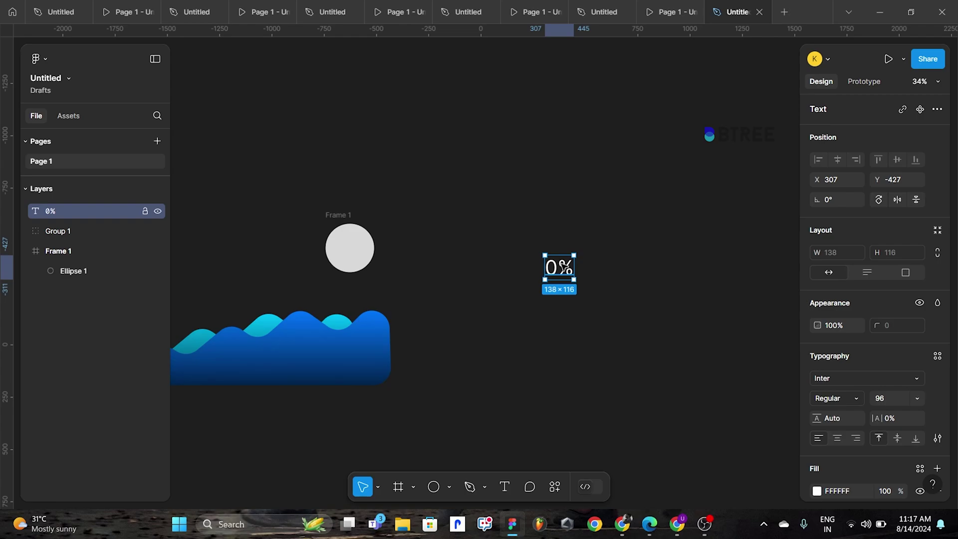
Duplicate the label directly below, change it to "10%", and select both labels.
{"action": "left_click_drag", "start_coordinate": [565, 268], "coordinate": [565, 298]}
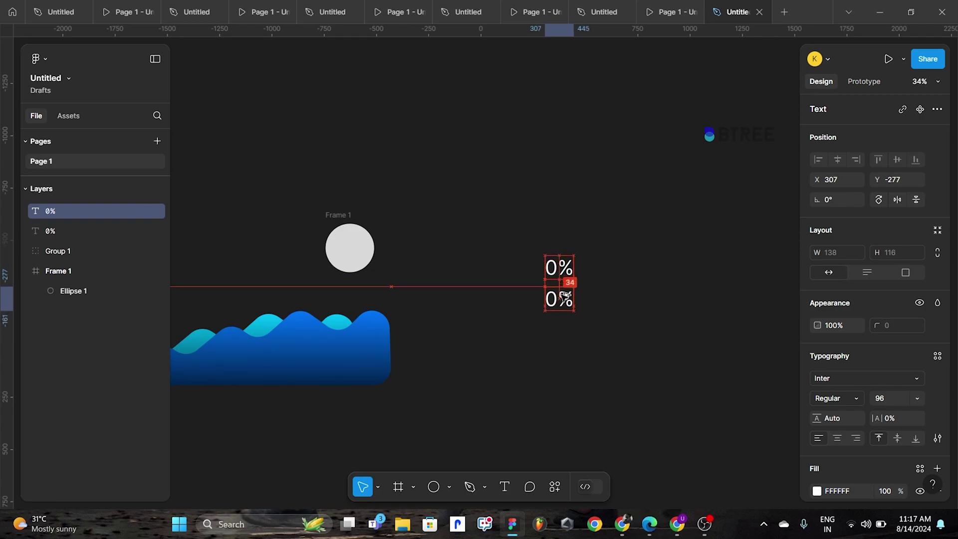
{"action": "double_click", "coordinate": [566, 298]}
{"action": "left_click", "coordinate": [550, 299]}
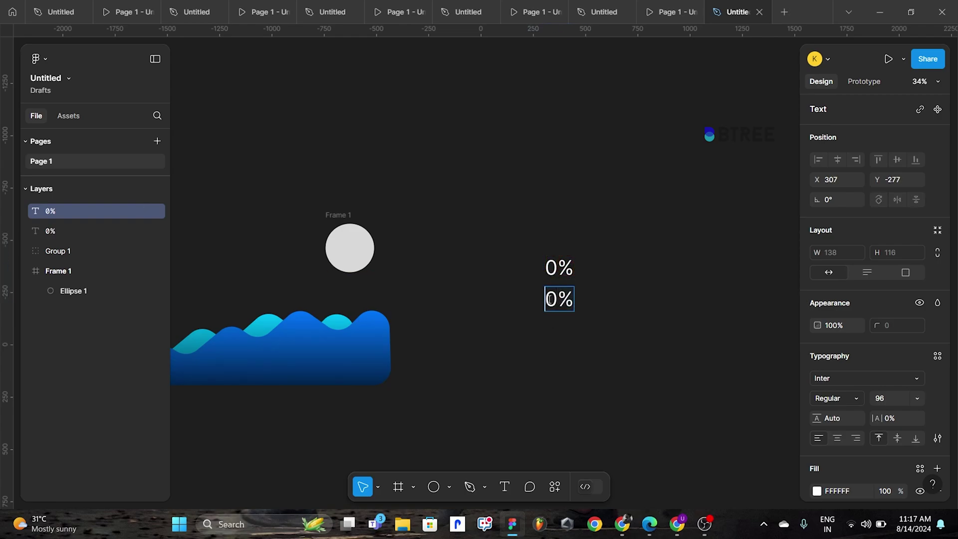
{"action": "type", "text": "1"}
{"action": "key", "text": "Escape"}
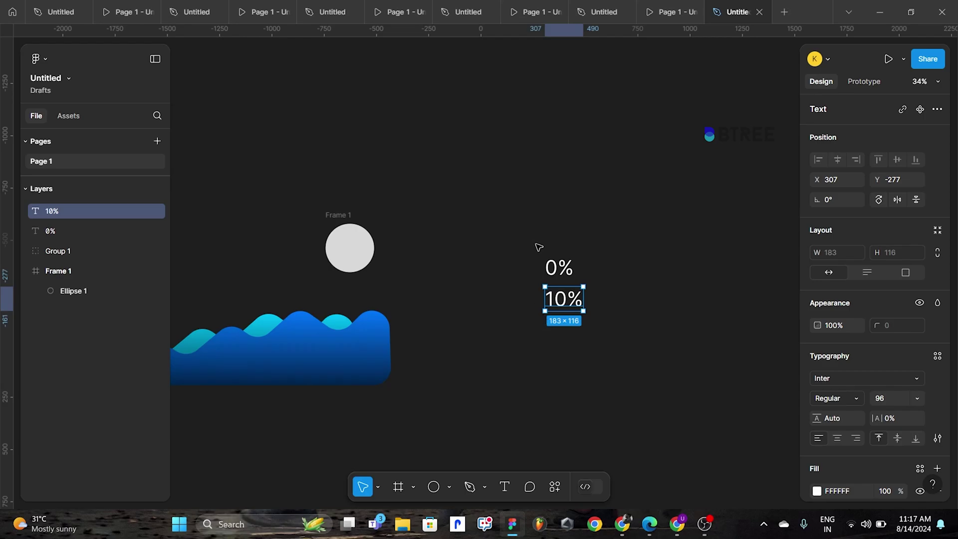
{"action": "left_click_drag", "start_coordinate": [538, 247], "coordinate": [625, 348]}
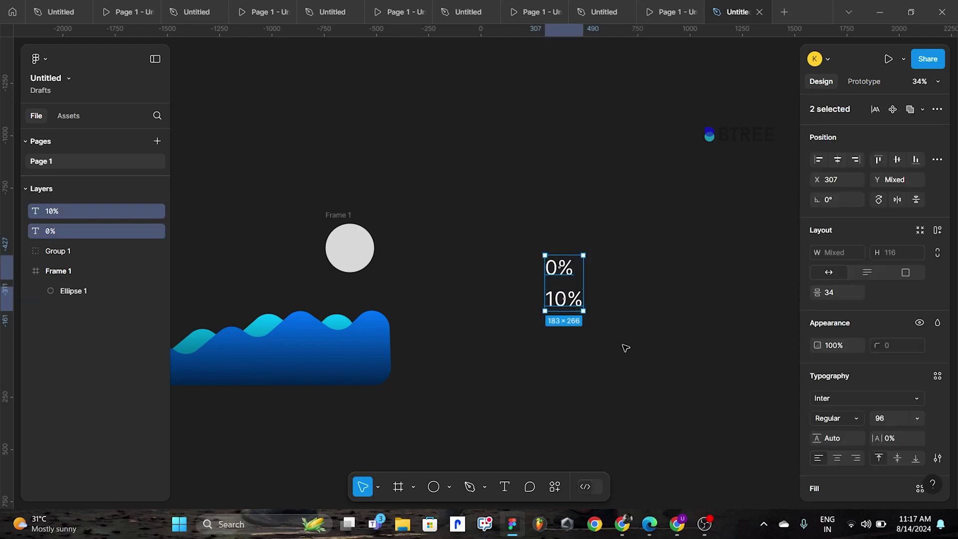
Wrap the labels in a centred auto-layout frame 388 wide with centre-aligned text.
{"action": "key", "text": "shift+a"}
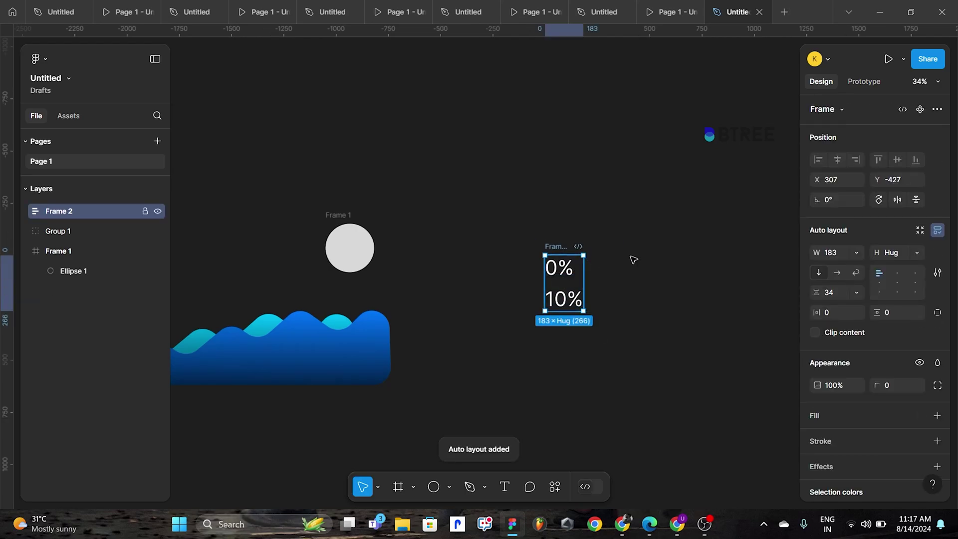
{"action": "left_click", "coordinate": [897, 284]}
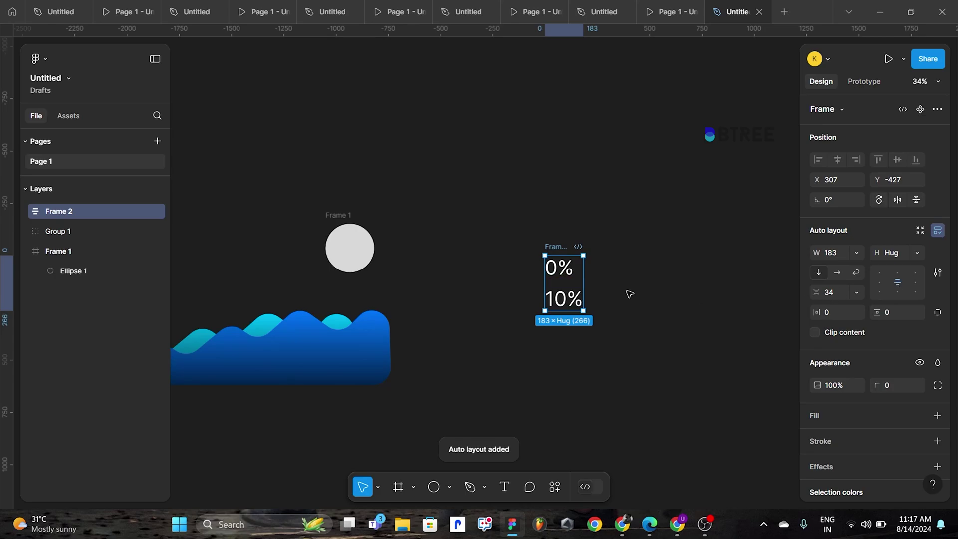
{"action": "left_click_drag", "start_coordinate": [584, 283], "coordinate": [626, 283]}
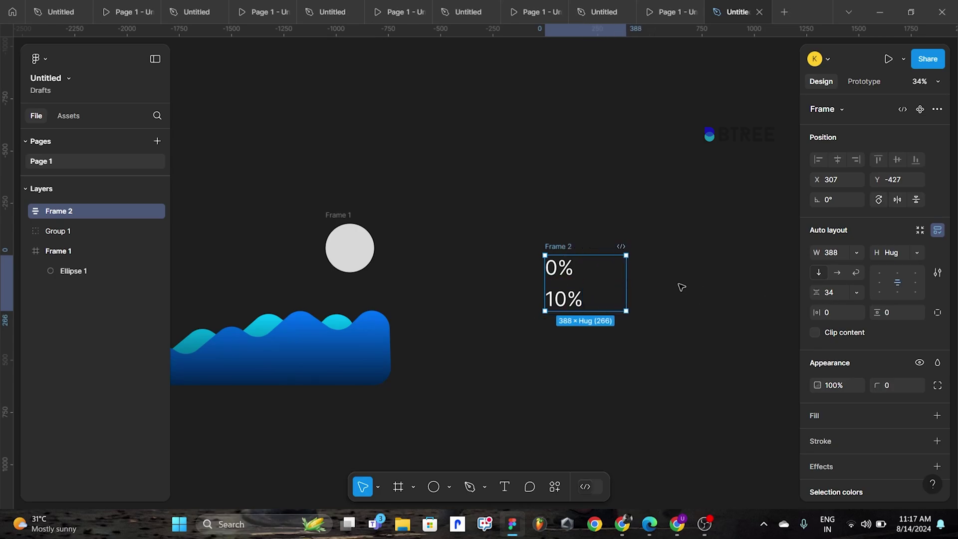
{"action": "left_click", "coordinate": [569, 274]}
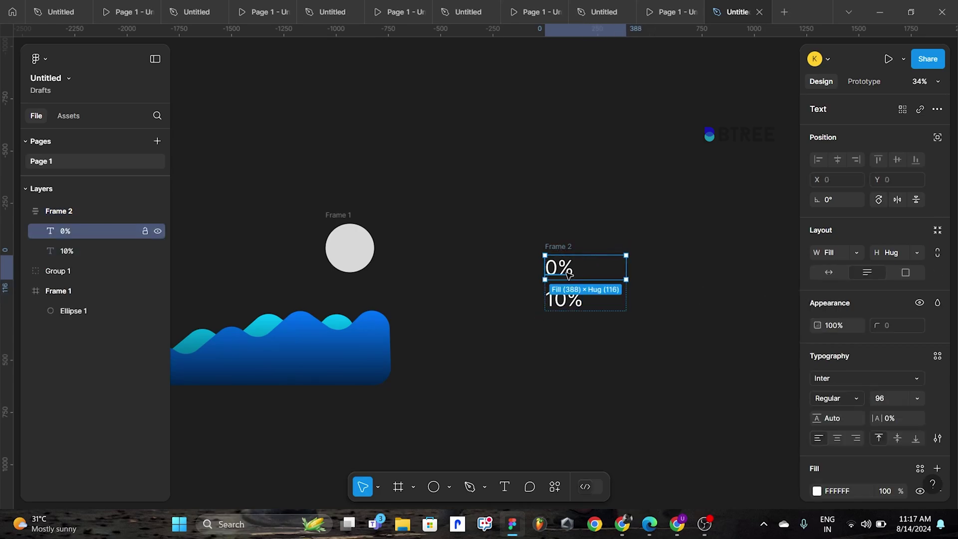
{"action": "left_click", "coordinate": [837, 438]}
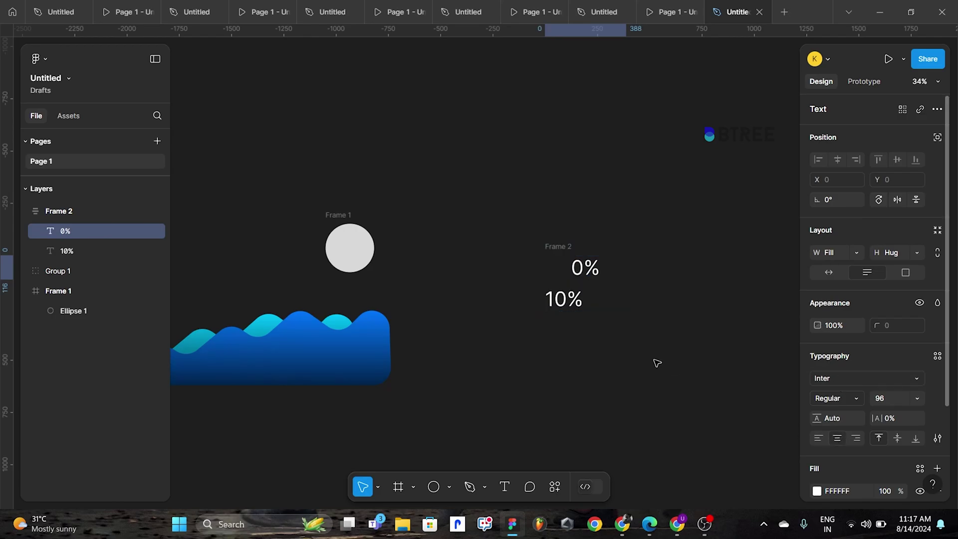
{"action": "key", "text": "Tab"}
{"action": "left_click", "coordinate": [837, 438]}
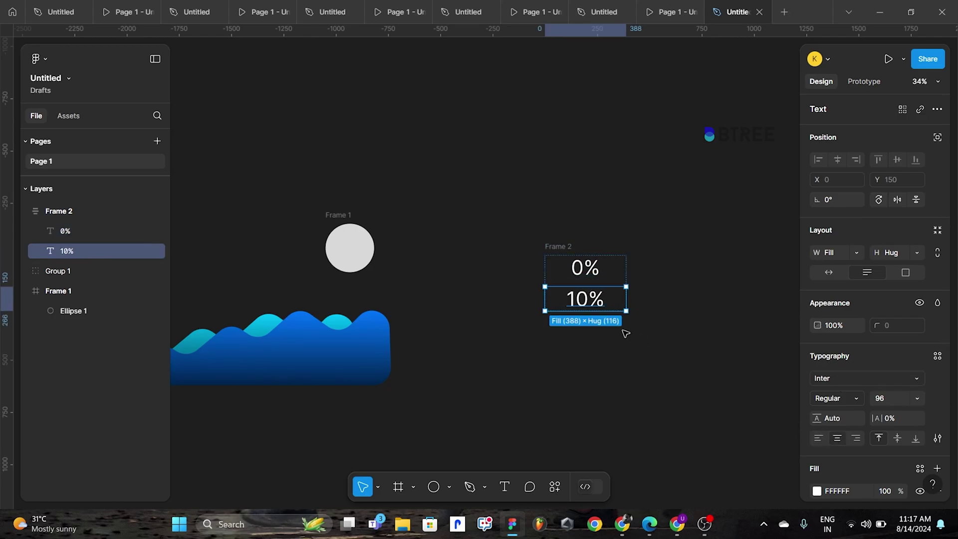
{"action": "left_click", "coordinate": [628, 333]}
{"action": "left_click", "coordinate": [586, 301]}
Duplicate the 10% row repeatedly and start changing the third row to "20%".
{"action": "key", "text": "ctrl+d"}
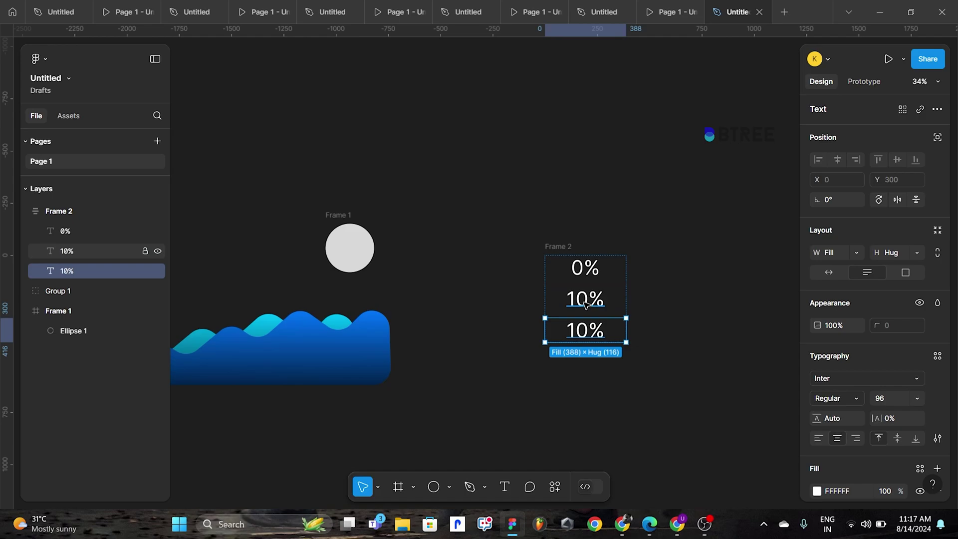
{"action": "key", "text": "ctrl+d"}
{"action": "key", "text": "ctrl+d"}
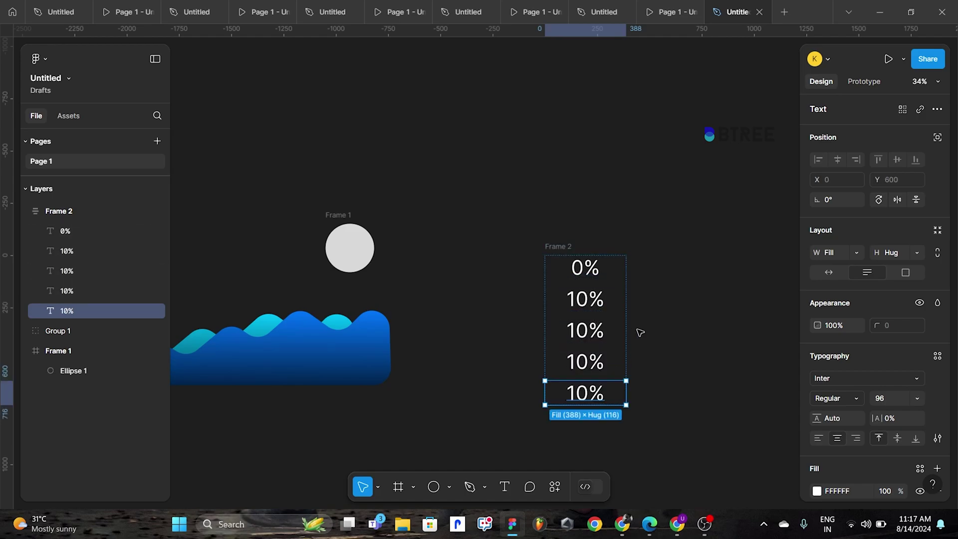
{"action": "key", "text": "ctrl+d"}
{"action": "key", "text": "ctrl+d"}
{"action": "scroll", "coordinate": [637, 331], "scroll_direction": "down", "scroll_amount": 1}
{"action": "left_click_drag", "start_coordinate": [638, 332], "coordinate": [632, 256]}
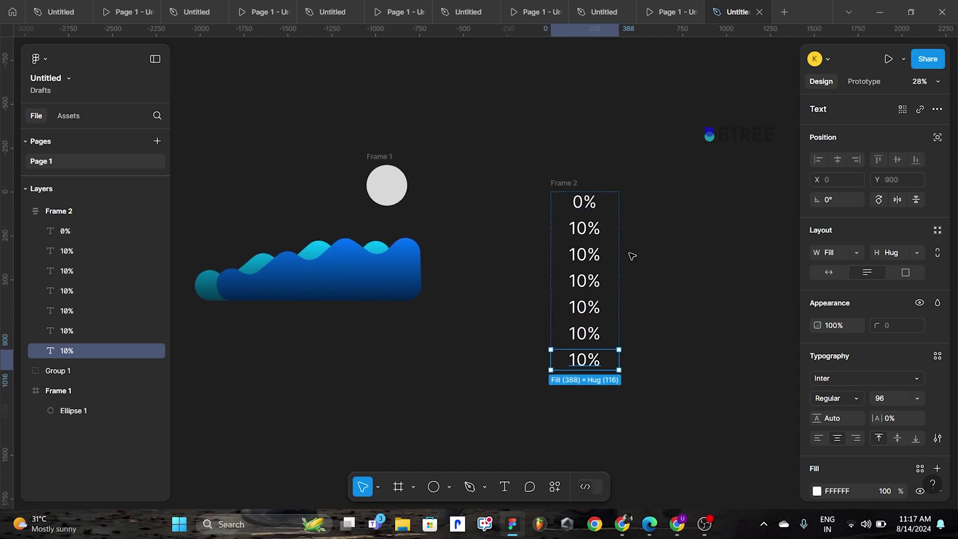
{"action": "key", "text": "ctrl+d"}
{"action": "key", "text": "ctrl+d"}
{"action": "key", "text": "ctrl+d"}
{"action": "key", "text": "ctrl+d"}
{"action": "scroll", "coordinate": [608, 181], "scroll_direction": "down", "scroll_amount": 2}
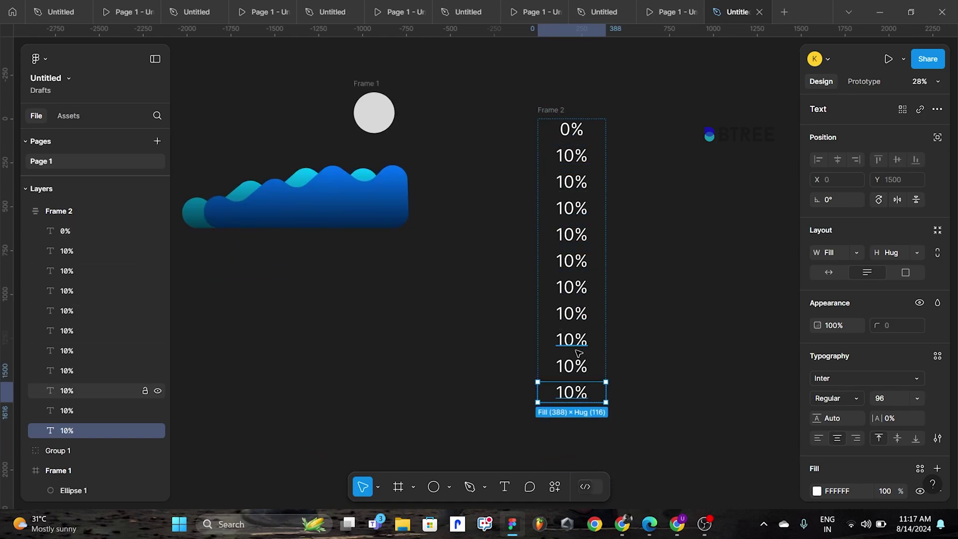
{"action": "left_click", "coordinate": [640, 345]}
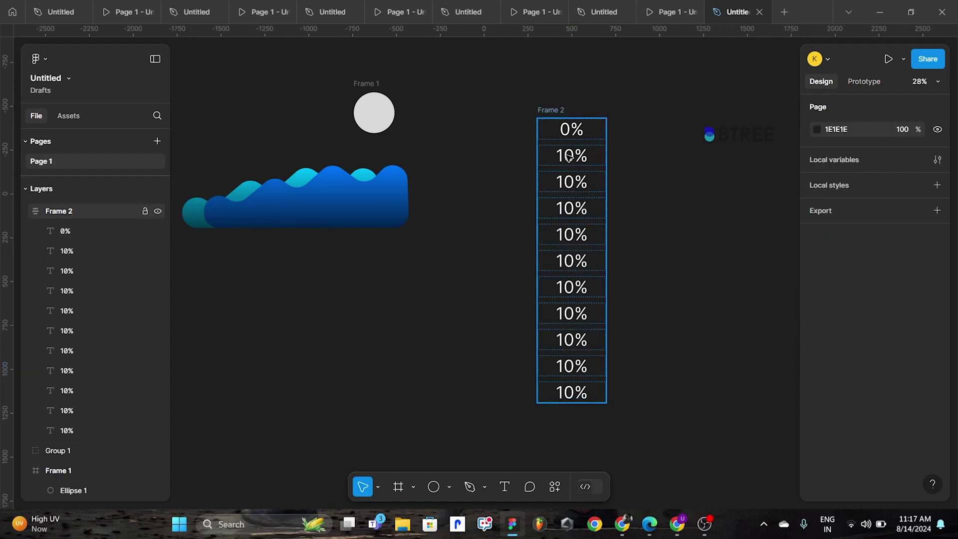
{"action": "left_click", "coordinate": [566, 186]}
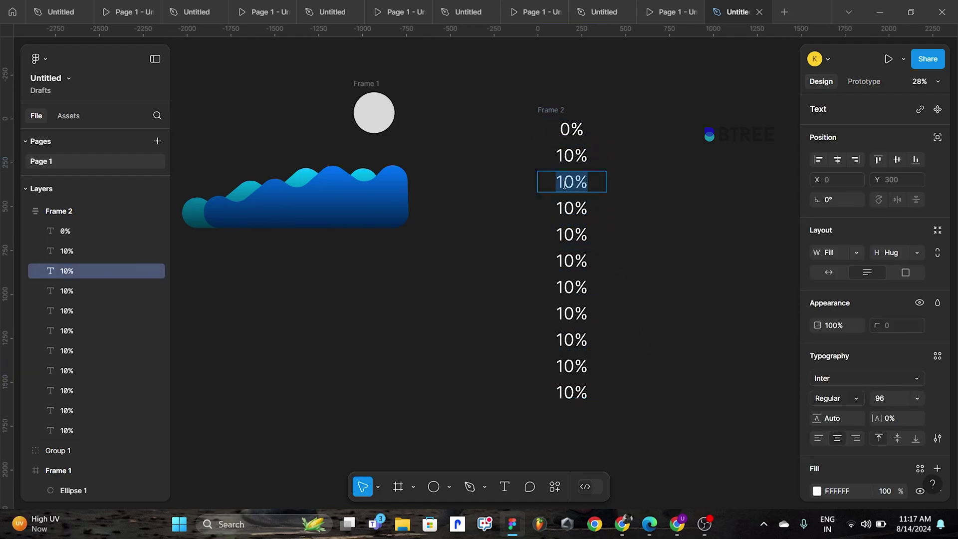
{"action": "left_click", "coordinate": [566, 183]}
{"action": "key", "text": "BackSpace"}
Relabel the third to fifth percentage rows as 20%, 30% and 40%.
{"action": "type", "text": "2"}
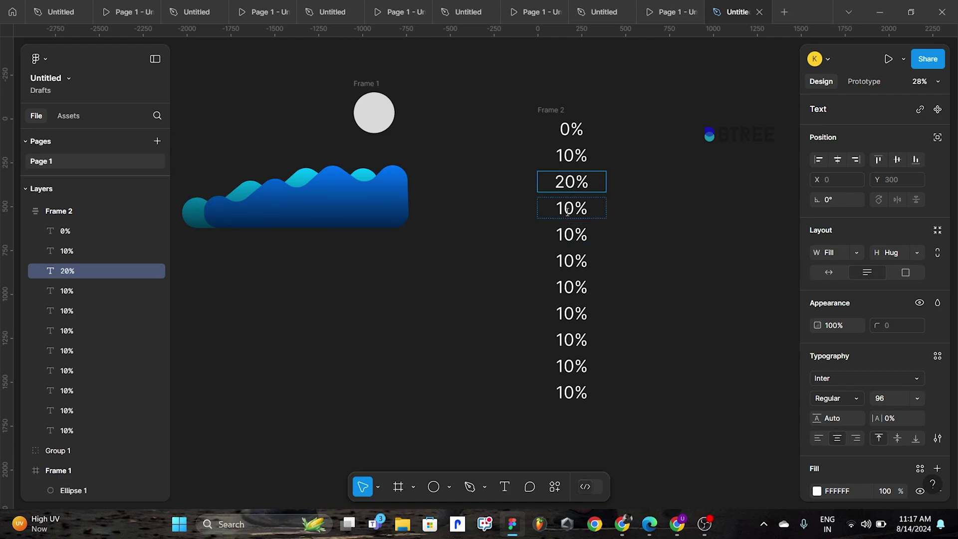
{"action": "left_click", "coordinate": [566, 209]}
{"action": "left_click", "coordinate": [566, 209]}
{"action": "key", "text": "BackSpace"}
{"action": "type", "text": "3"}
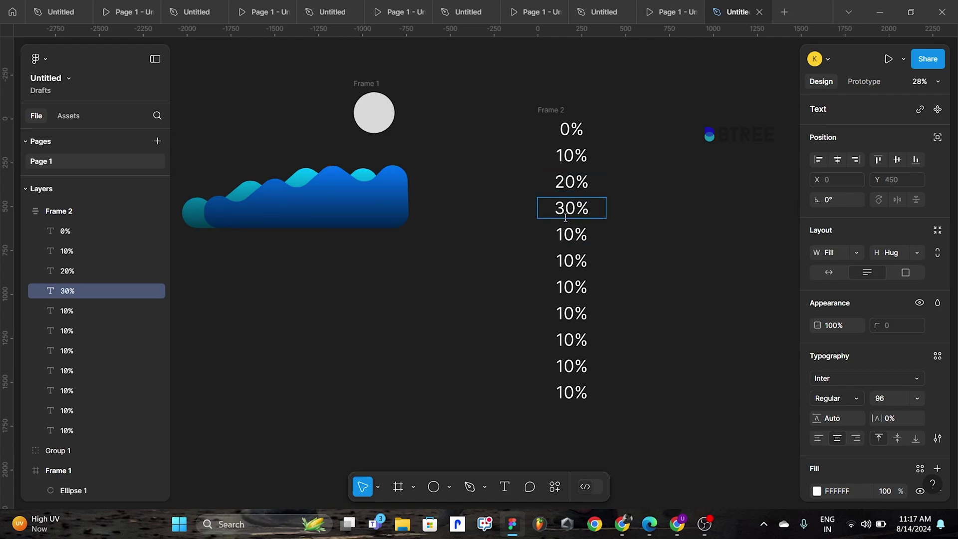
{"action": "left_click", "coordinate": [565, 235]}
{"action": "left_click", "coordinate": [566, 234]}
{"action": "key", "text": "BackSpace"}
{"action": "type", "text": "4"}
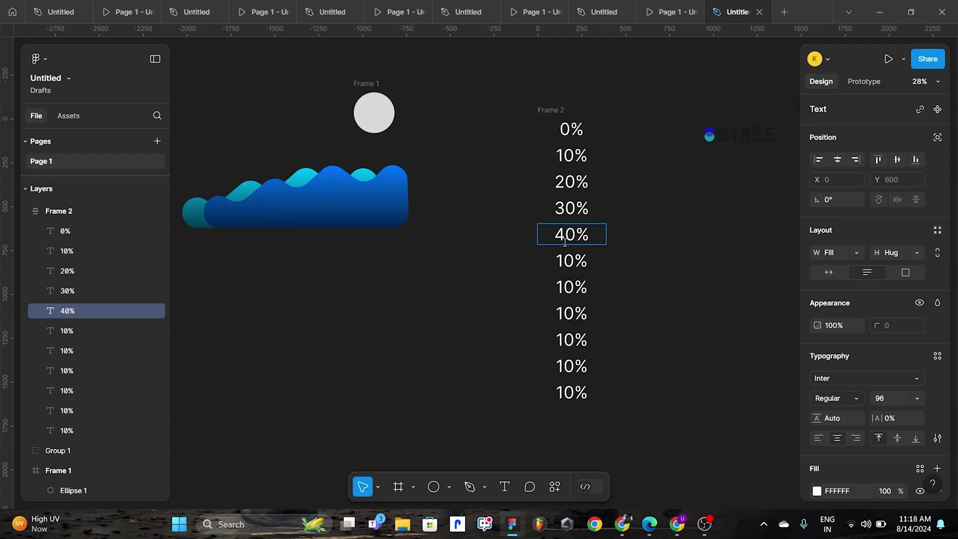
Relabel the sixth to ninth rows as 50%, 60%, 70% and 80%.
{"action": "left_click", "coordinate": [568, 261]}
{"action": "key", "text": "BackSpace"}
{"action": "type", "text": "5"}
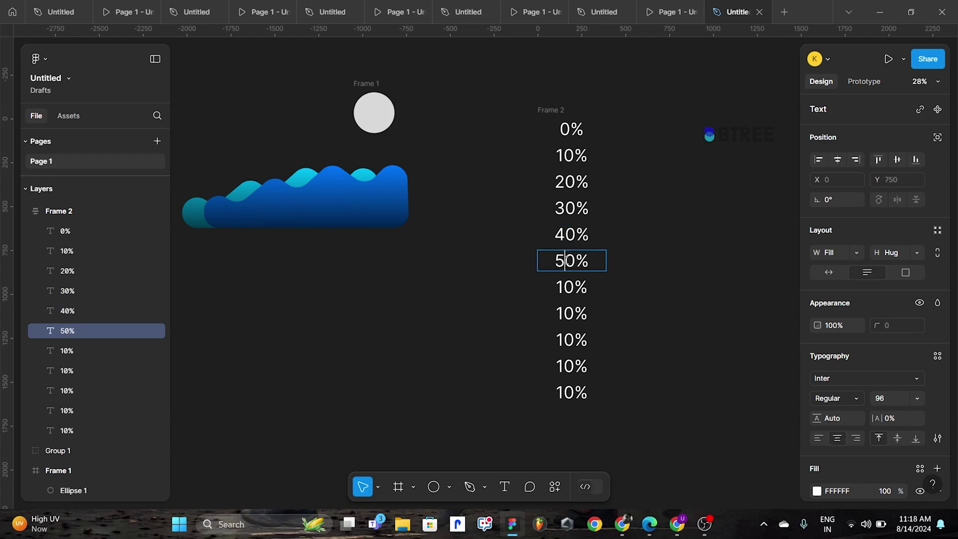
{"action": "left_click", "coordinate": [564, 287]}
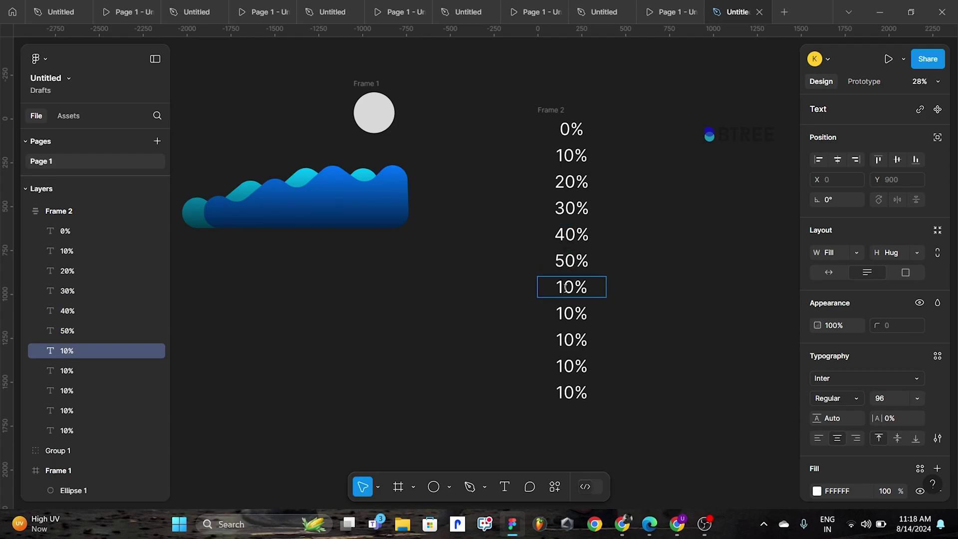
{"action": "key", "text": "BackSpace"}
{"action": "type", "text": "6"}
{"action": "left_click", "coordinate": [565, 313]}
{"action": "key", "text": "BackSpace"}
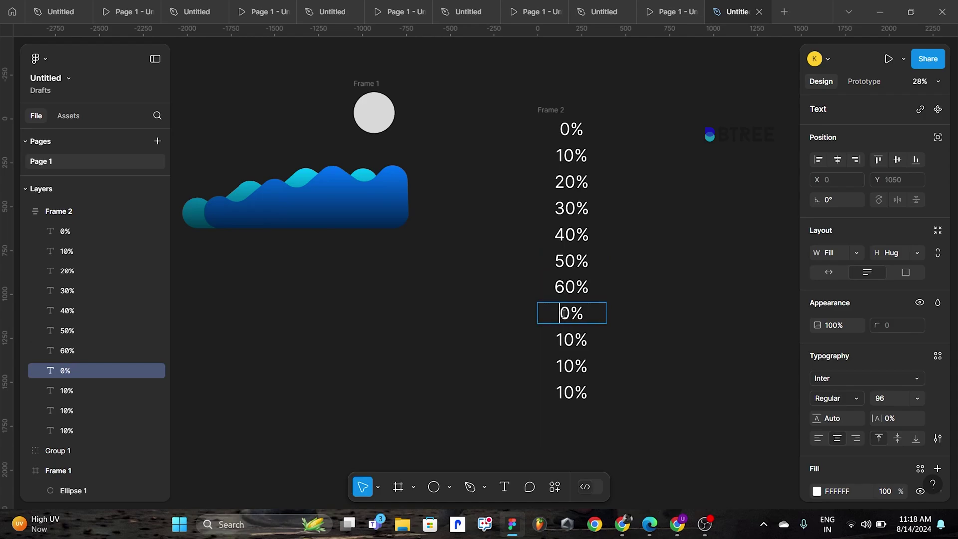
{"action": "type", "text": "7"}
{"action": "left_click", "coordinate": [565, 340]}
{"action": "key", "text": "BackSpace"}
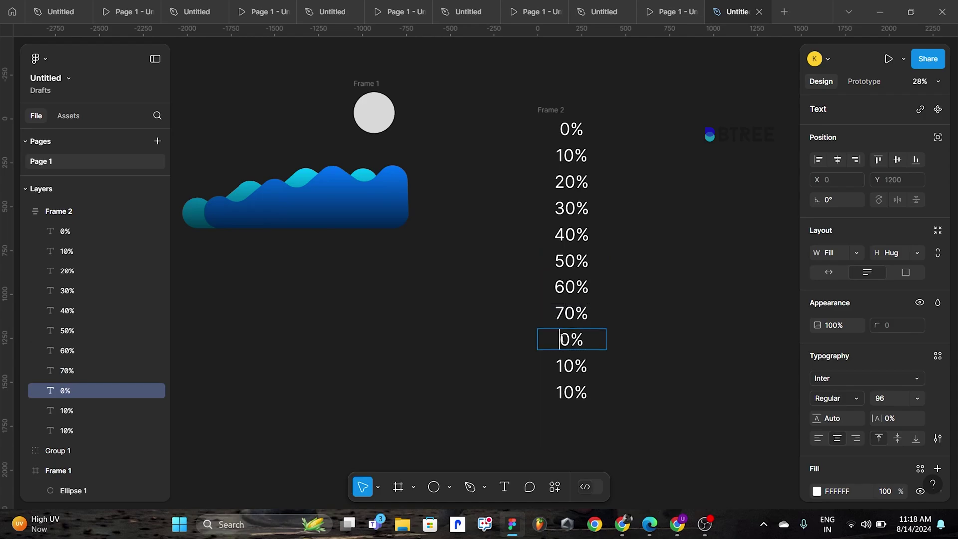
{"action": "type", "text": "8"}
Change the tenth row to 90% and the last label to 100%, then deselect.
{"action": "left_click", "coordinate": [564, 360]}
{"action": "type", "text": "="}
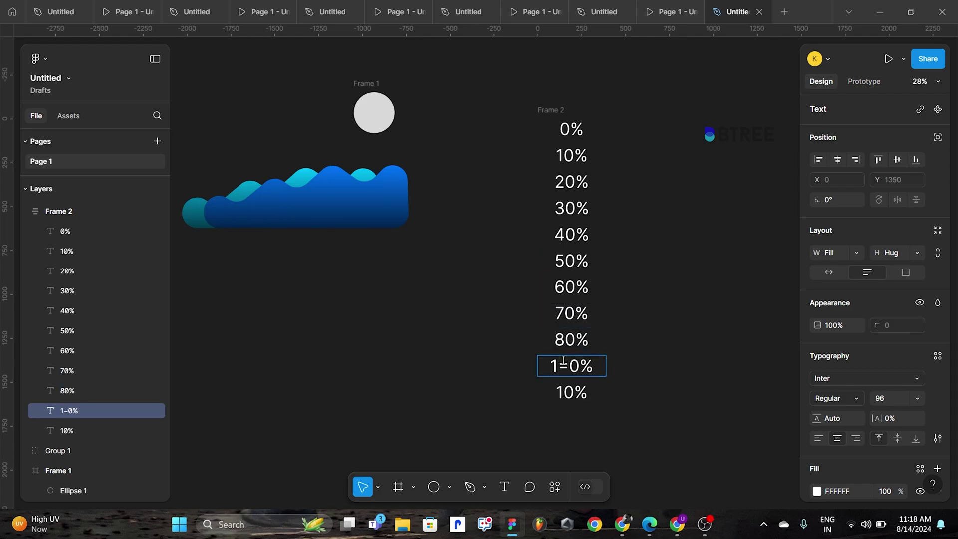
{"action": "key", "text": "BackSpace"}
{"action": "key", "text": "BackSpace"}
{"action": "type", "text": "9"}
{"action": "left_click", "coordinate": [564, 392]}
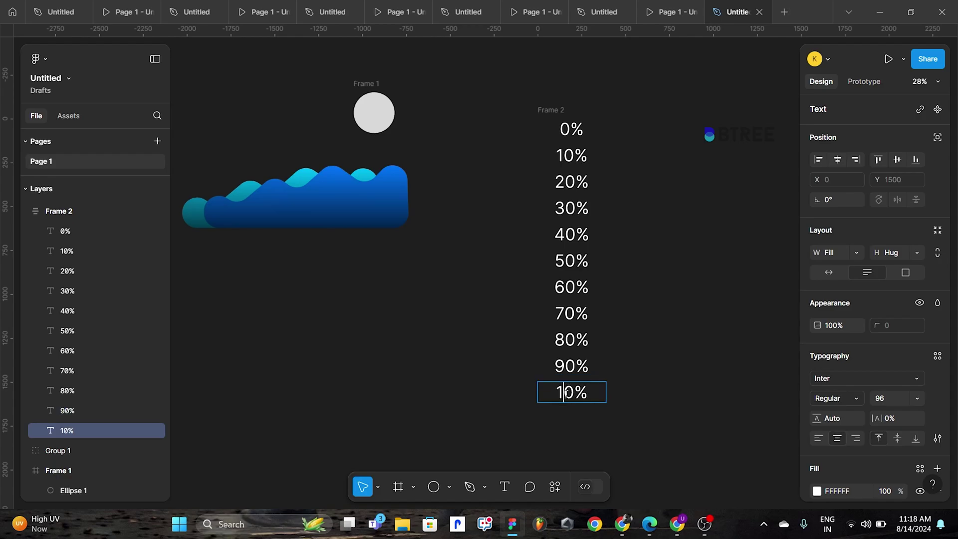
{"action": "type", "text": "0"}
{"action": "key", "text": "Escape"}
{"action": "left_click", "coordinate": [636, 249]}
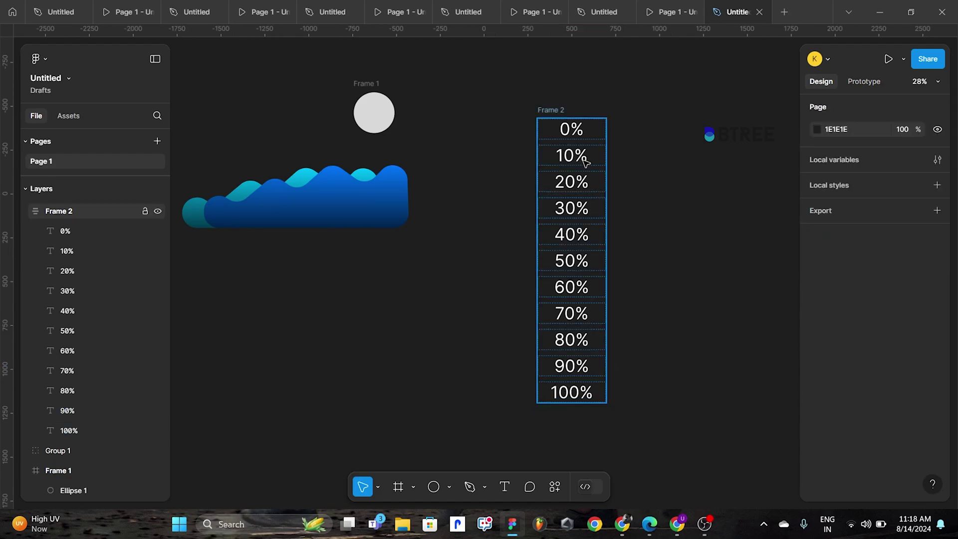
{"action": "left_click", "coordinate": [559, 112]}
{"action": "left_click", "coordinate": [655, 196]}
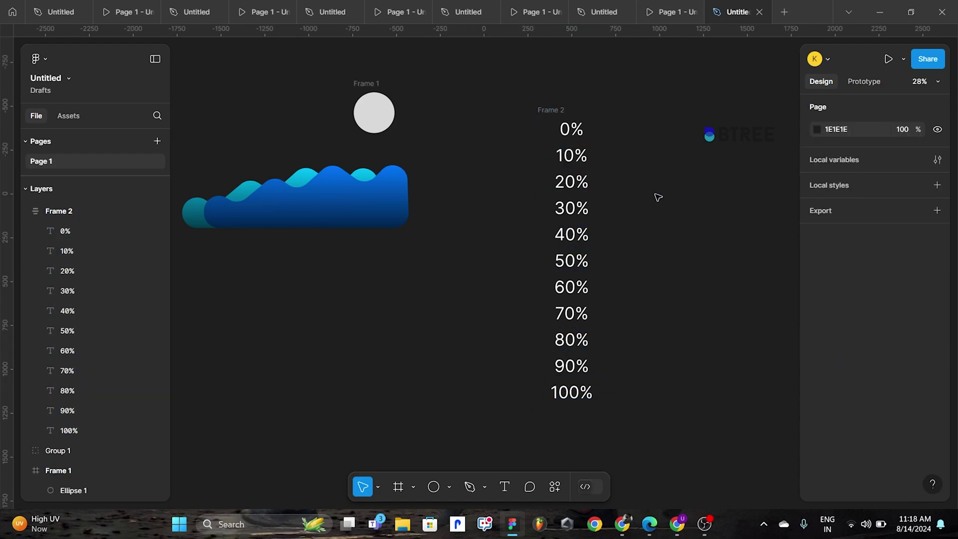
Wrap the percentage column in a clipping frame cropped to 388 × 116 so only 0% shows.
{"action": "left_click_drag", "start_coordinate": [525, 104], "coordinate": [671, 451]}
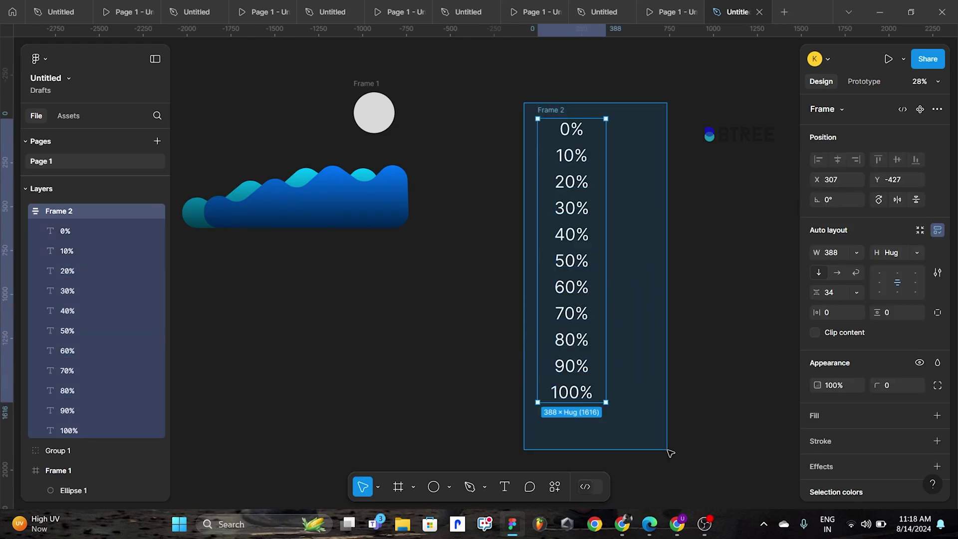
{"action": "right_click", "coordinate": [574, 260]}
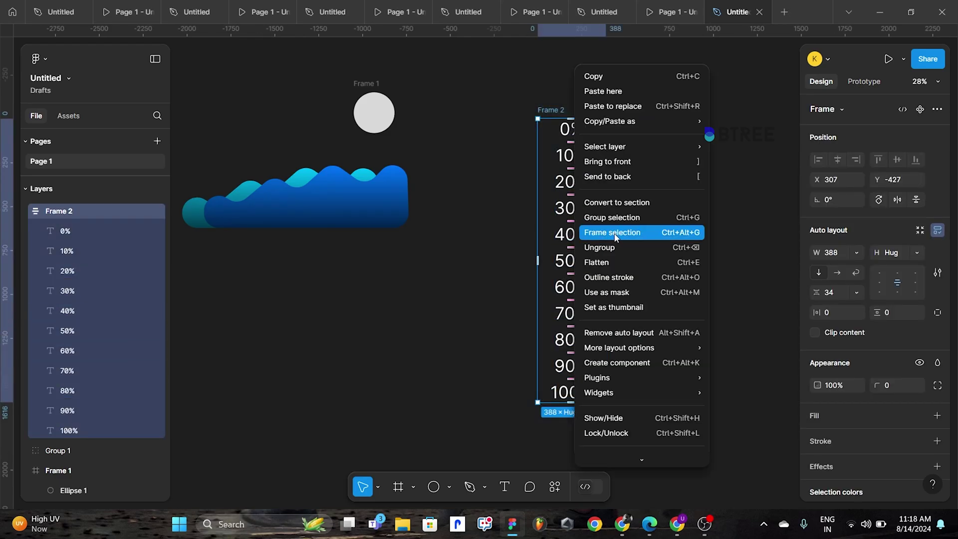
{"action": "left_click", "coordinate": [614, 235]}
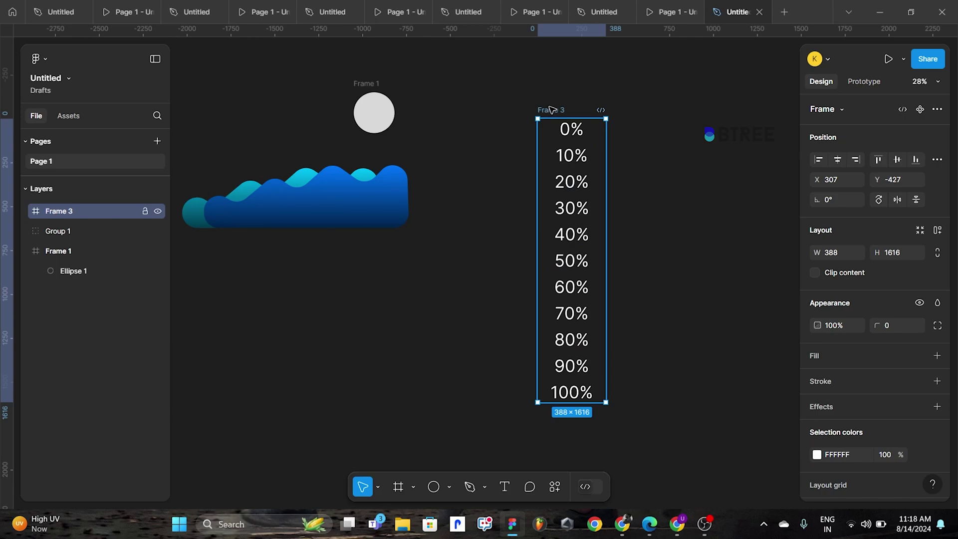
{"action": "left_click", "coordinate": [816, 272]}
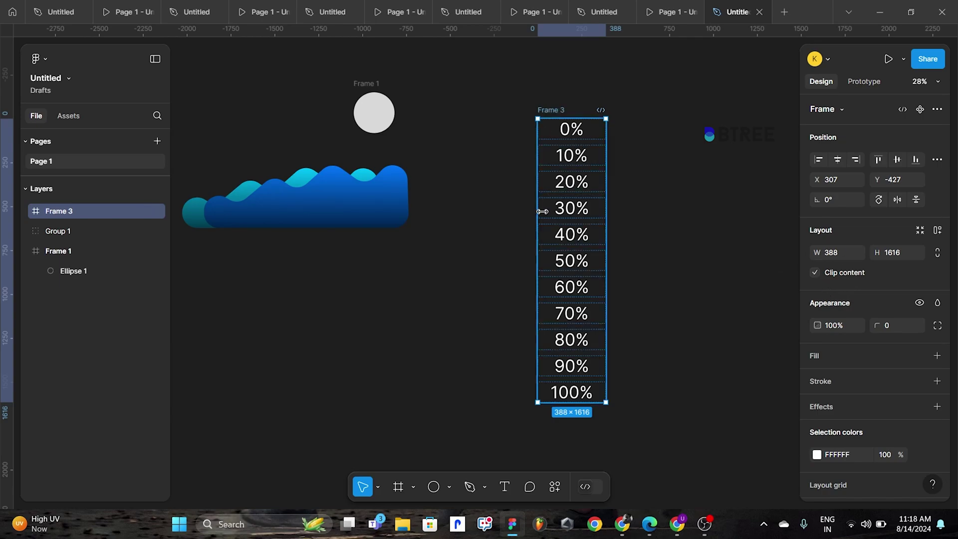
{"action": "left_click_drag", "start_coordinate": [574, 402], "coordinate": [592, 139]}
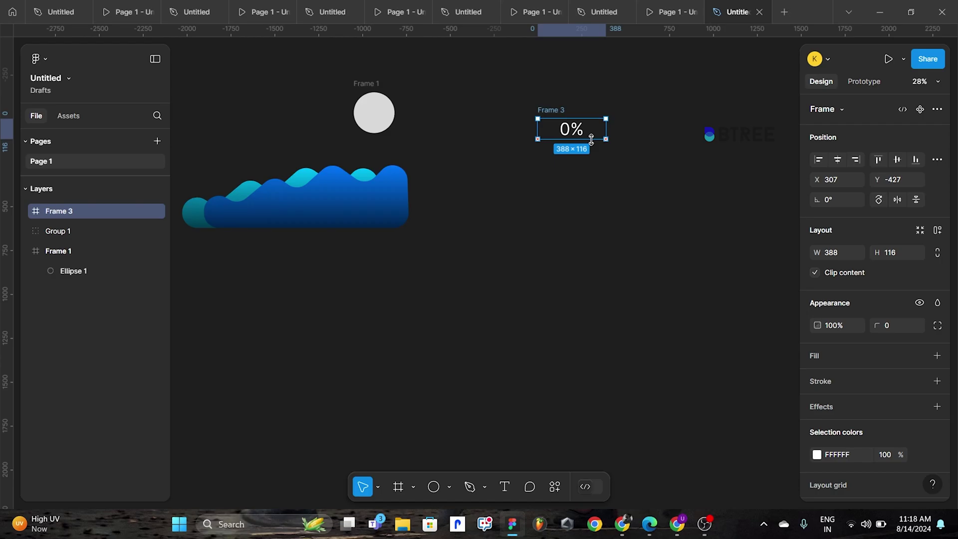
{"action": "left_click", "coordinate": [489, 224]}
Move the circle frame left and place the wave group along the circle's bottom.
{"action": "left_click_drag", "start_coordinate": [464, 265], "coordinate": [554, 284]}
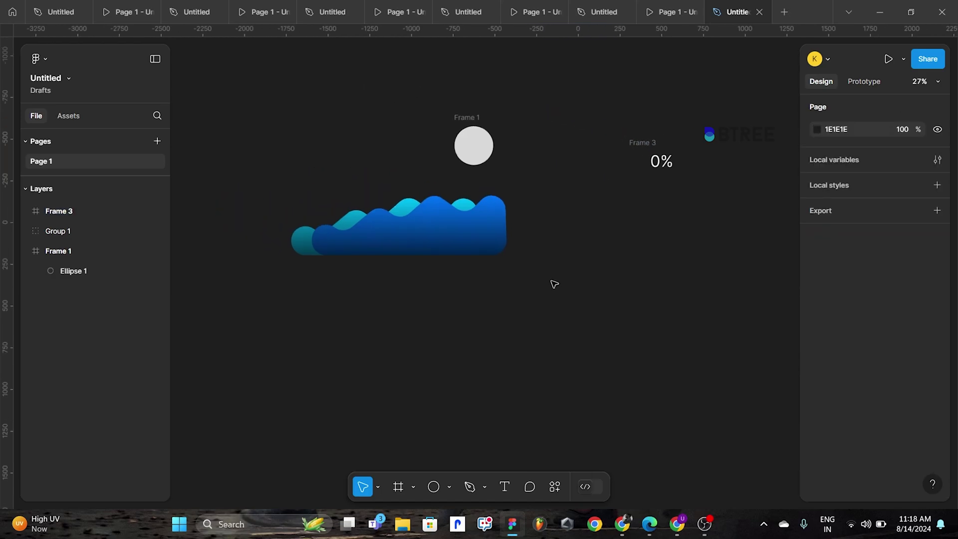
{"action": "left_click_drag", "start_coordinate": [472, 132], "coordinate": [416, 124]}
{"action": "left_click_drag", "start_coordinate": [335, 251], "coordinate": [427, 153]}
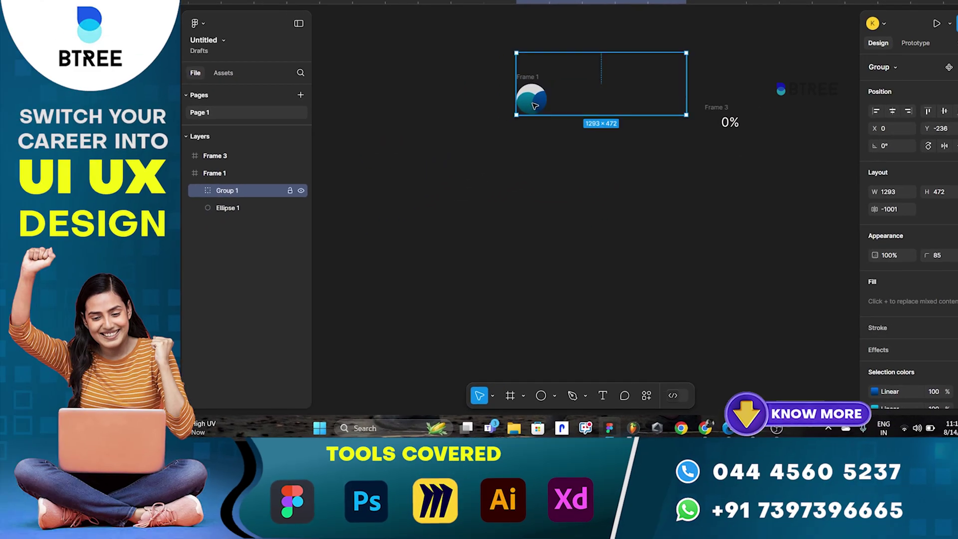
{"action": "left_click_drag", "start_coordinate": [535, 106], "coordinate": [536, 113]}
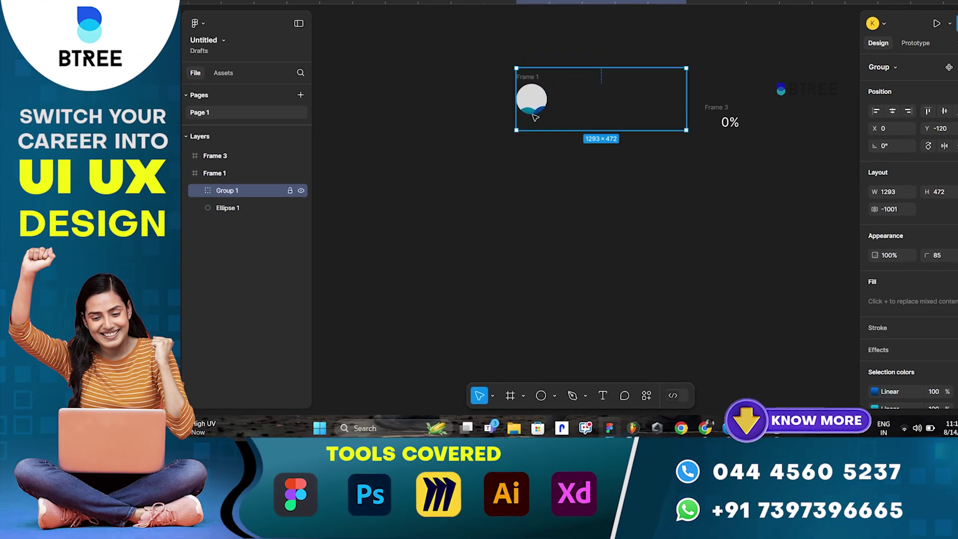
{"action": "left_click", "coordinate": [563, 181]}
Move the 0% number frame into the circle frame over the circle.
{"action": "scroll", "coordinate": [584, 197], "scroll_direction": "up", "scroll_amount": 2, "text": "ctrl"}
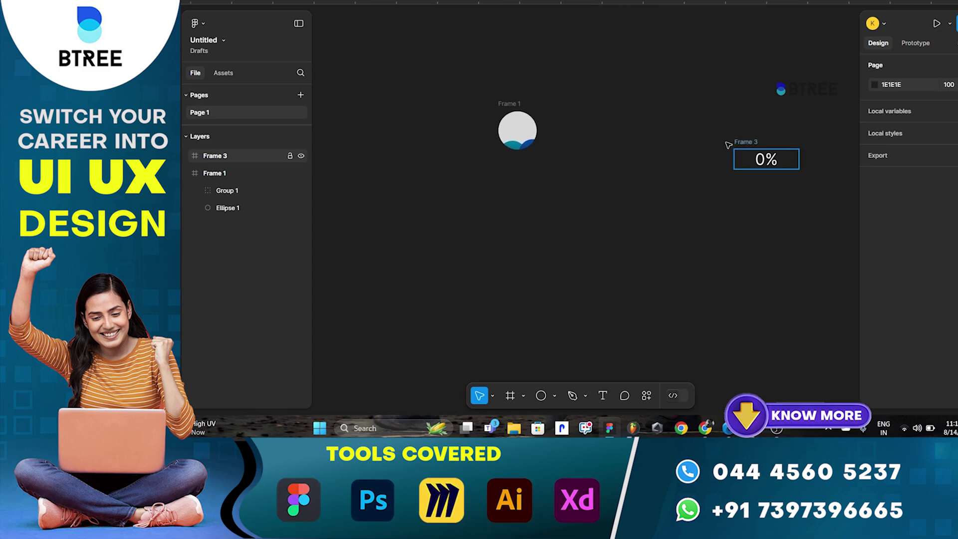
{"action": "left_click_drag", "start_coordinate": [749, 144], "coordinate": [505, 115]}
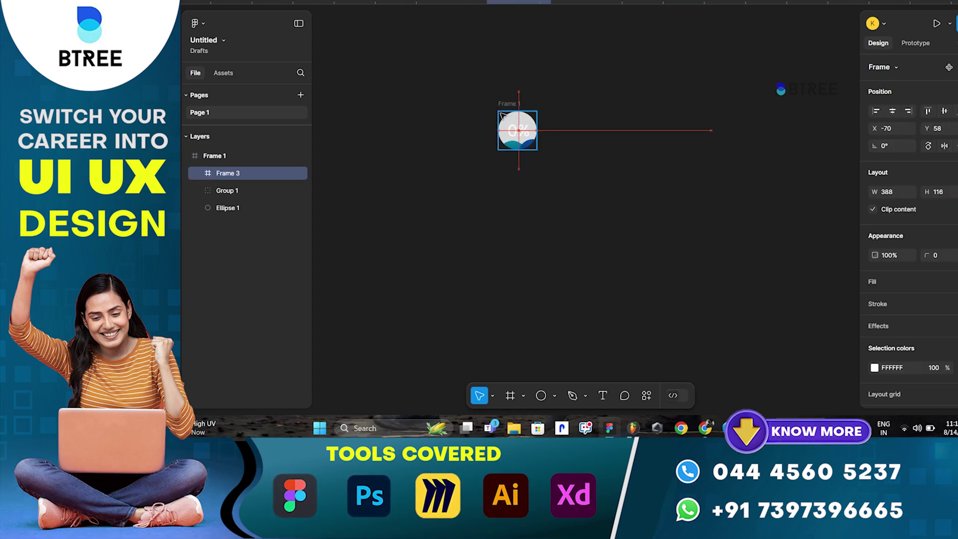
{"action": "left_click", "coordinate": [517, 172]}
{"action": "scroll", "coordinate": [523, 188], "scroll_direction": "up", "scroll_amount": 2}
{"action": "scroll", "coordinate": [526, 199], "scroll_direction": "up", "scroll_amount": 2}
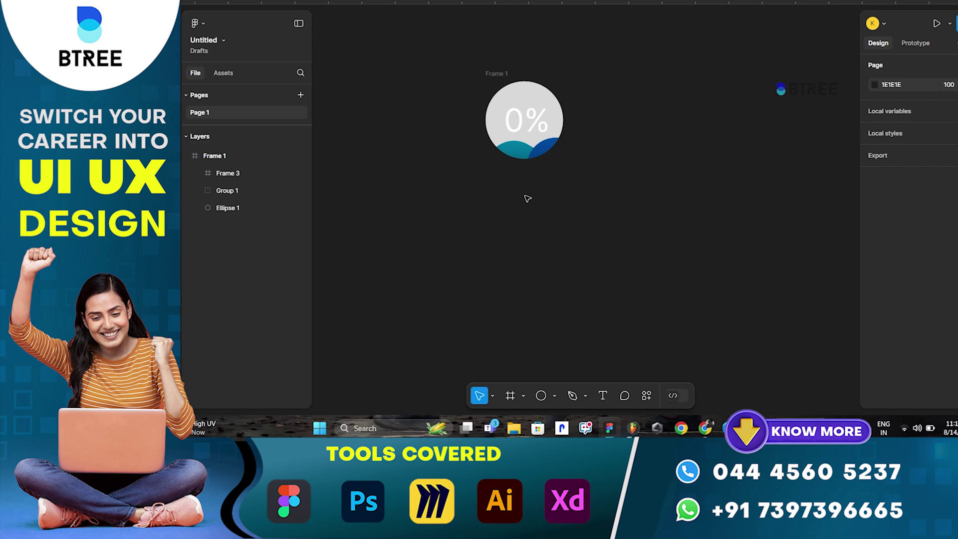
{"action": "left_click", "coordinate": [443, 215]}
Centre the 0% frame and darken the circle's fill from D9D9D9 to 636161.
{"action": "left_click_drag", "start_coordinate": [442, 214], "coordinate": [438, 212]}
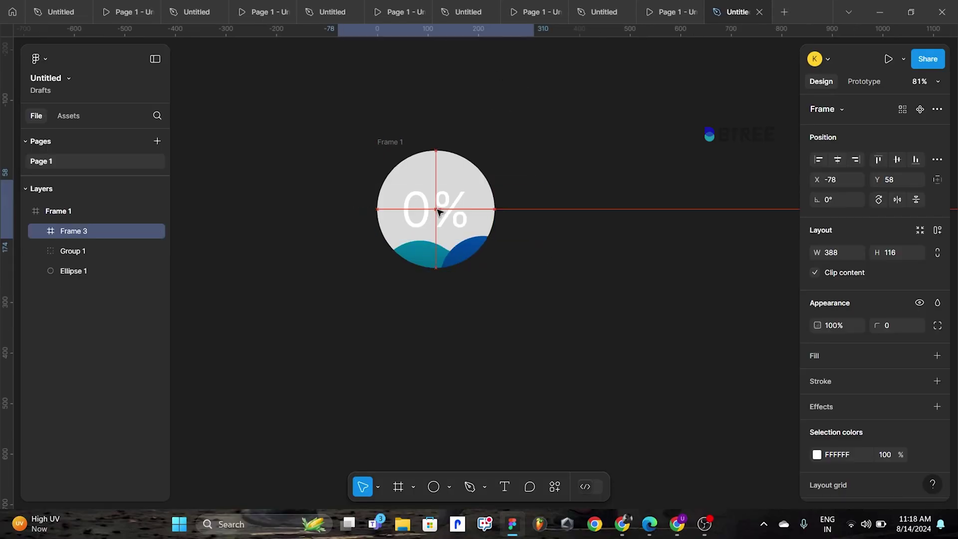
{"action": "left_click", "coordinate": [435, 299]}
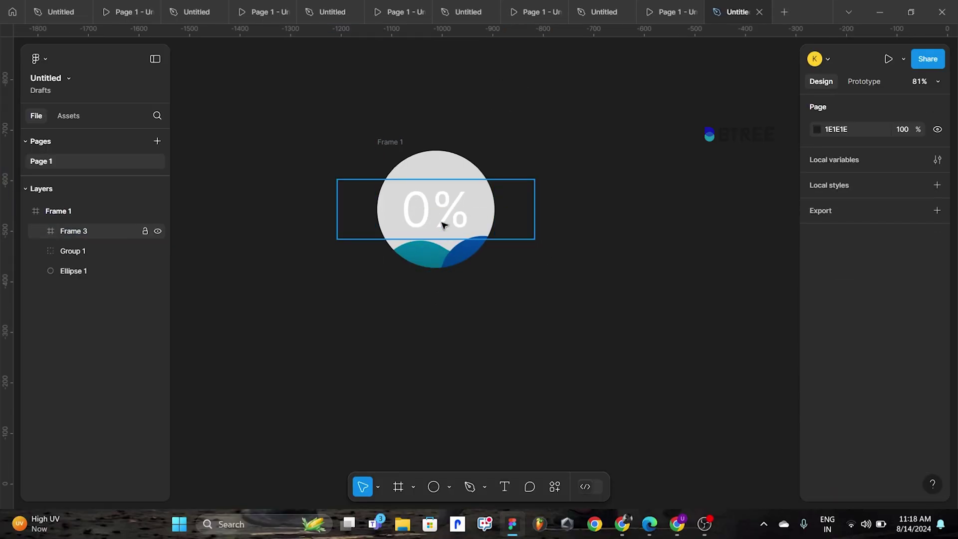
{"action": "key", "text": "ctrl+a"}
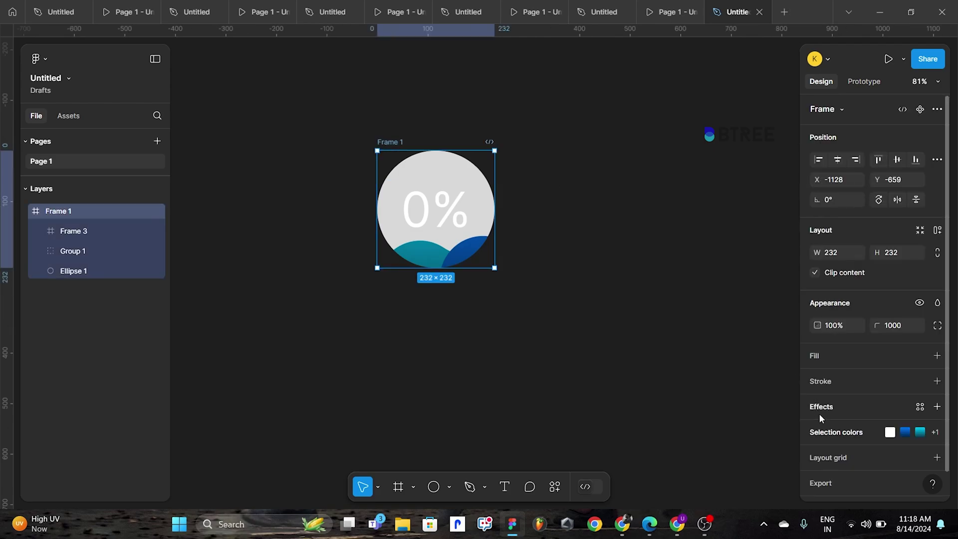
{"action": "left_click", "coordinate": [427, 169]}
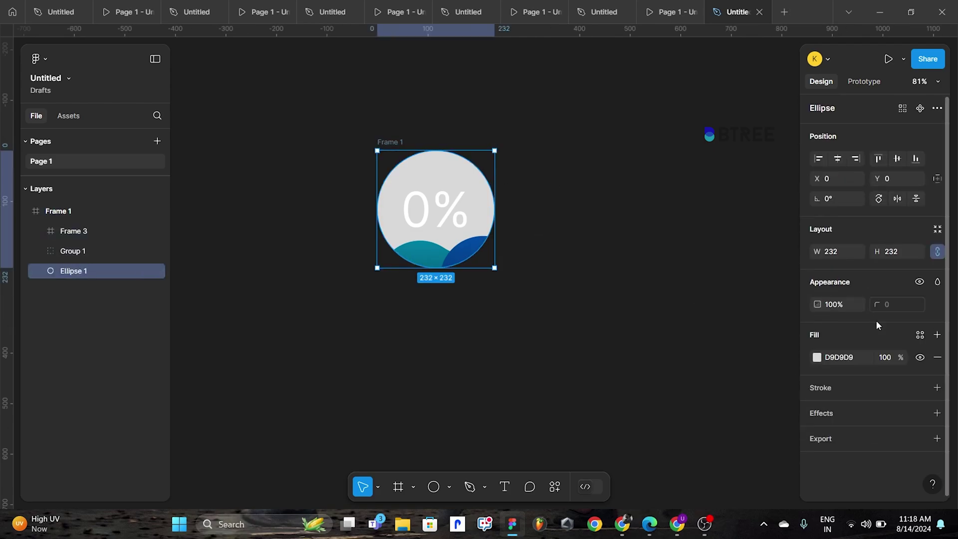
{"action": "left_click", "coordinate": [817, 358]}
{"action": "left_click_drag", "start_coordinate": [671, 289], "coordinate": [650, 290]}
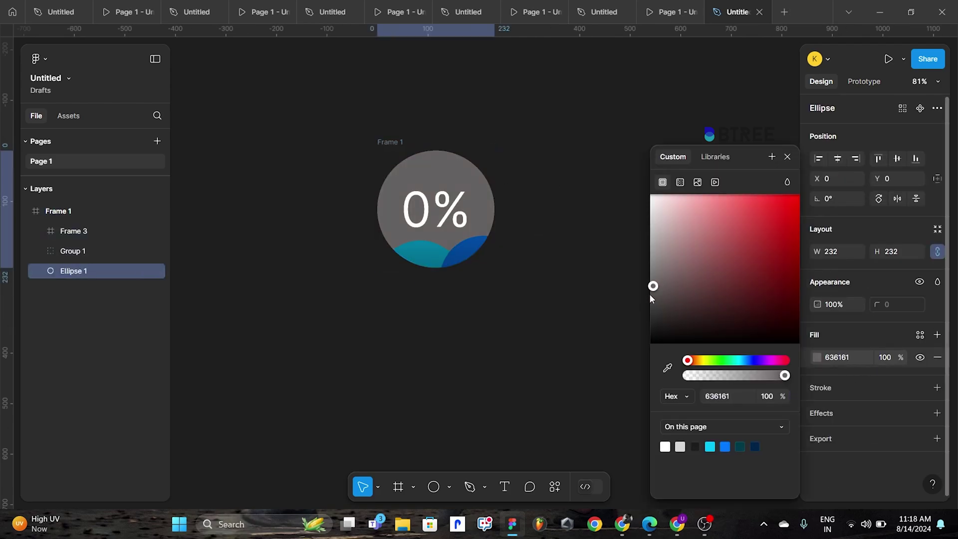
{"action": "left_click", "coordinate": [535, 289]}
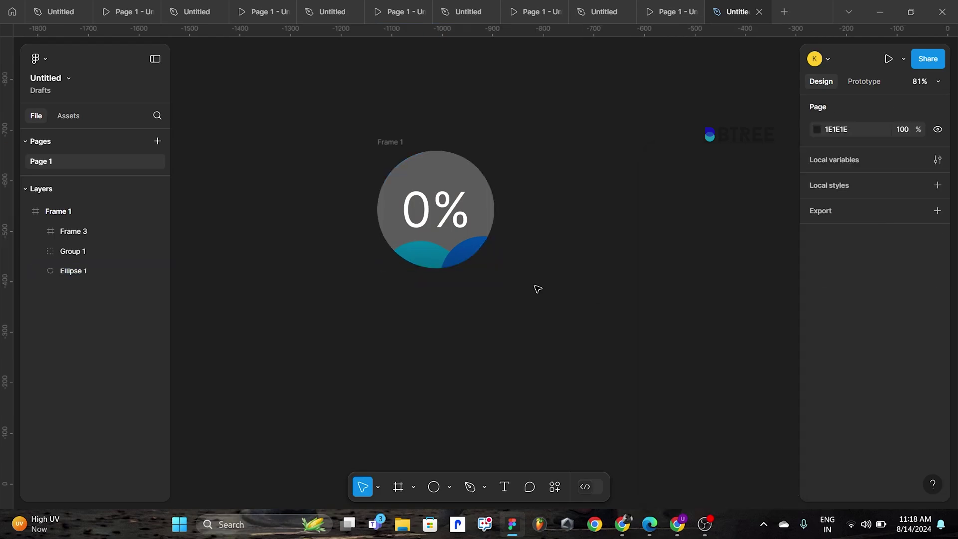
{"action": "left_click", "coordinate": [424, 158]}
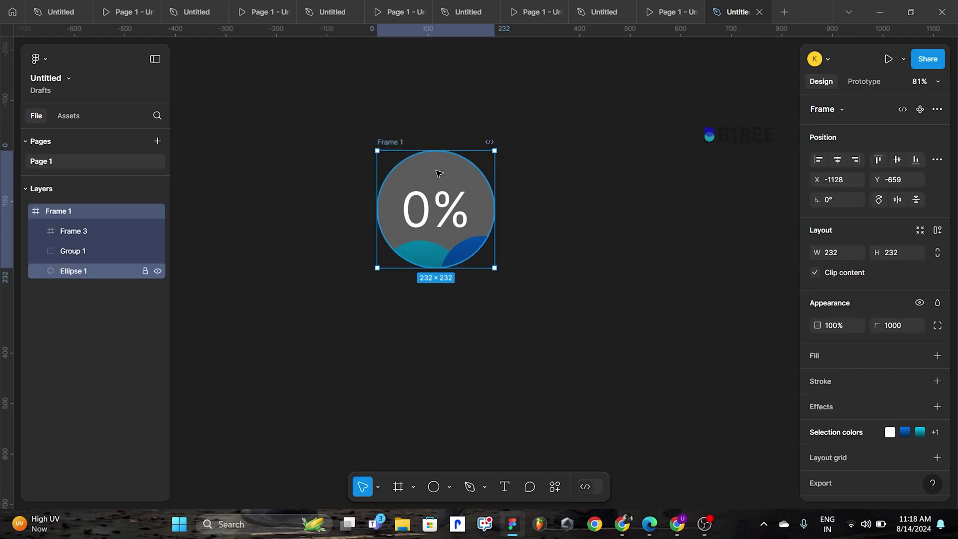
Try an inside stroke on Frame 1, remove it, and add an Inner shadow effect instead.
{"action": "left_click", "coordinate": [843, 386]}
{"action": "left_click", "coordinate": [831, 425]}
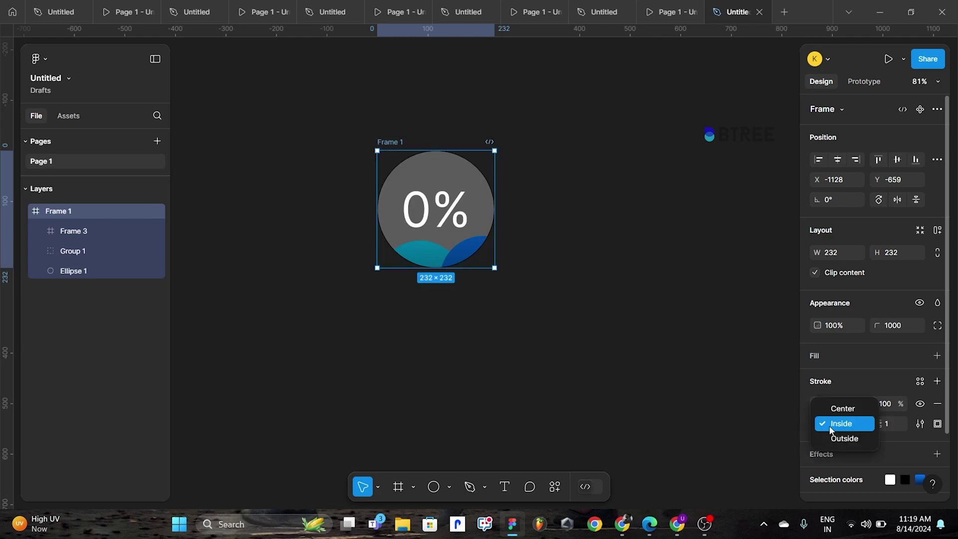
{"action": "left_click", "coordinate": [836, 430]}
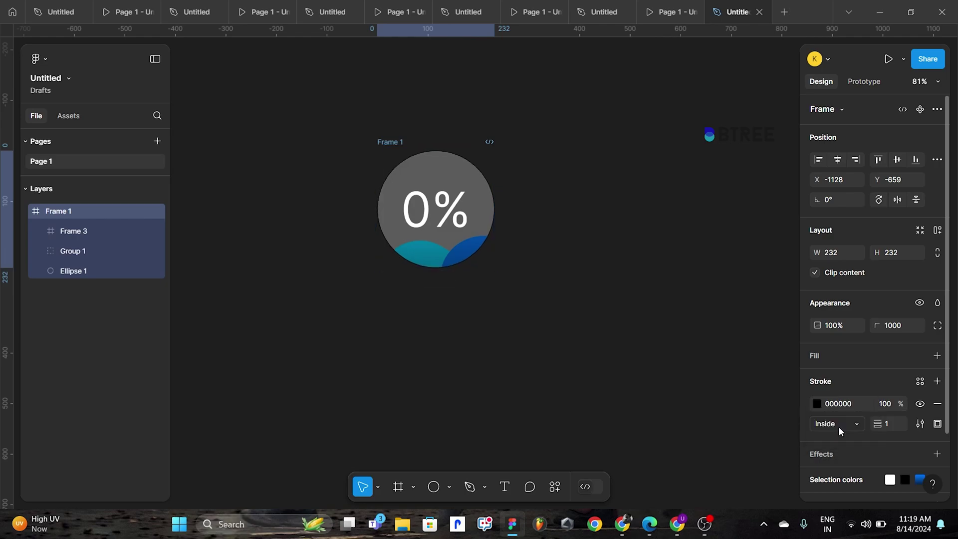
{"action": "left_click", "coordinate": [938, 404]}
{"action": "left_click", "coordinate": [864, 401]}
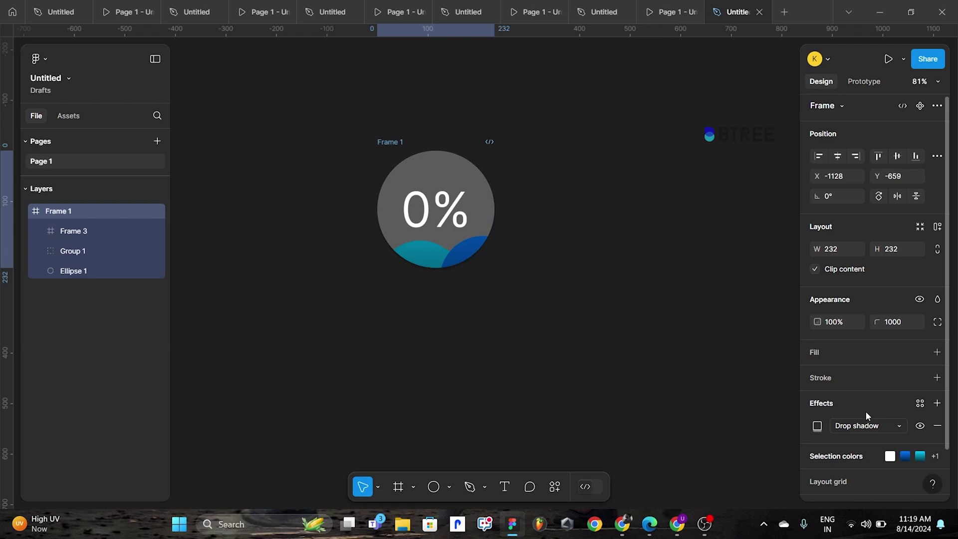
{"action": "scroll", "coordinate": [865, 411], "scroll_direction": "down", "scroll_amount": 2}
{"action": "left_click", "coordinate": [867, 379]}
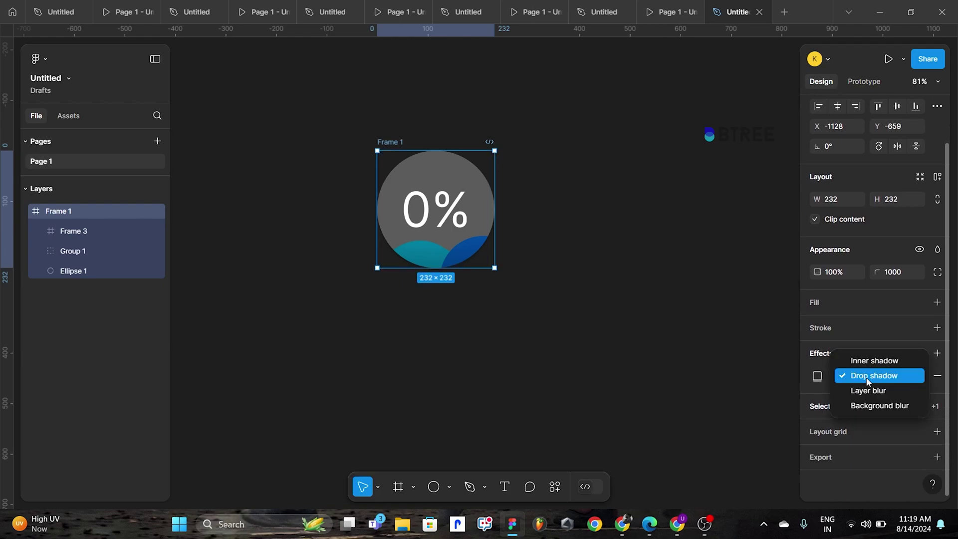
{"action": "left_click", "coordinate": [870, 361]}
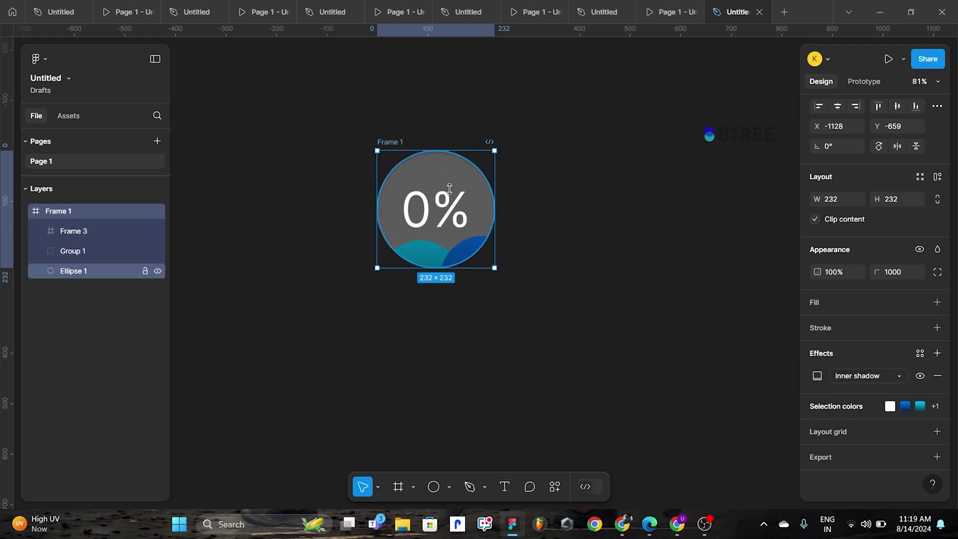
{"action": "scroll", "coordinate": [450, 189], "scroll_direction": "up", "scroll_amount": 3}
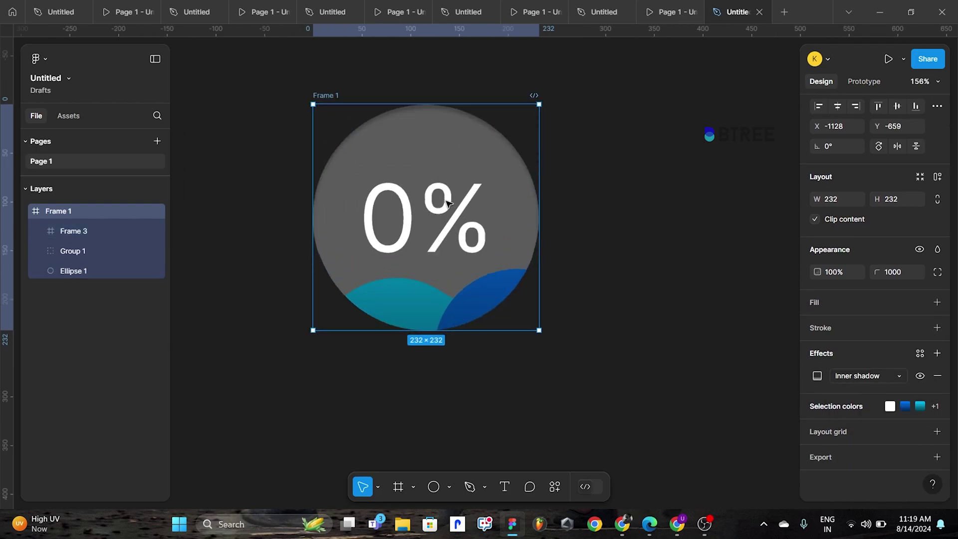
Tune the inner shadow to a soft blur with a vertical offset of 5.
{"action": "left_click", "coordinate": [818, 376]}
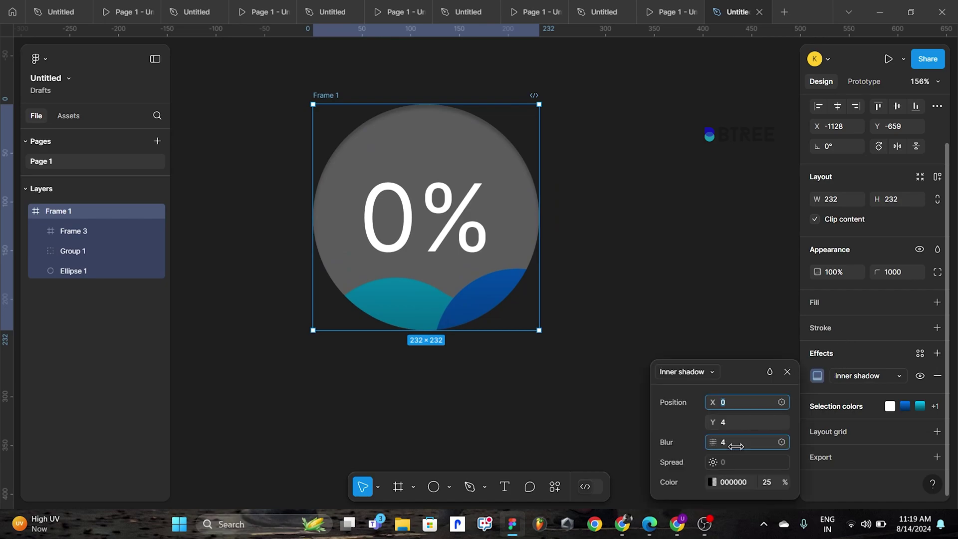
{"action": "left_click_drag", "start_coordinate": [737, 446], "coordinate": [774, 440]}
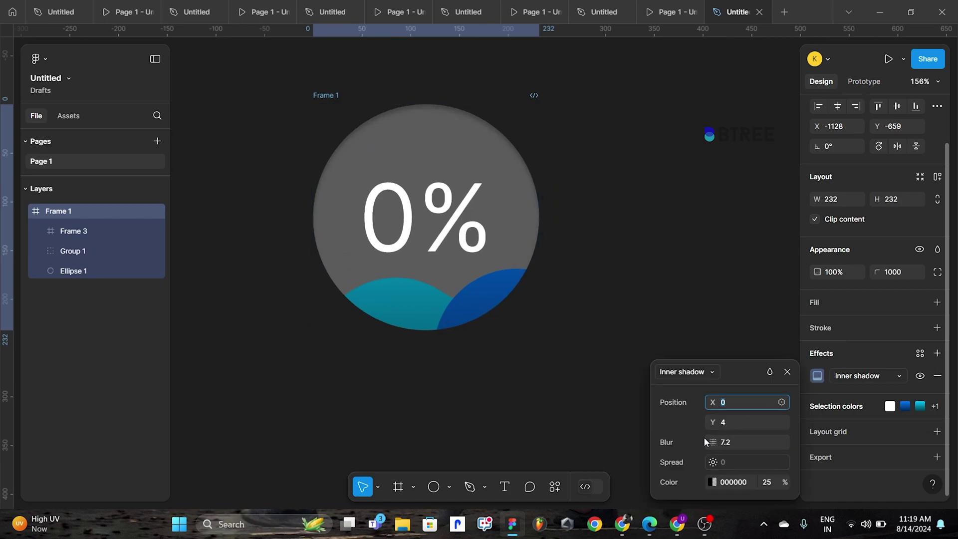
{"action": "left_click_drag", "start_coordinate": [723, 423], "coordinate": [733, 422]}
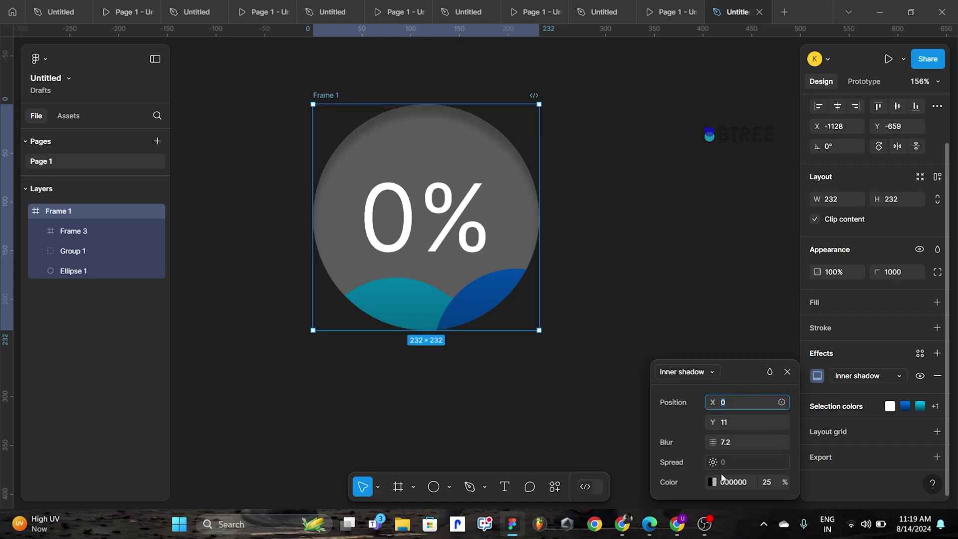
{"action": "left_click_drag", "start_coordinate": [736, 442], "coordinate": [647, 450]}
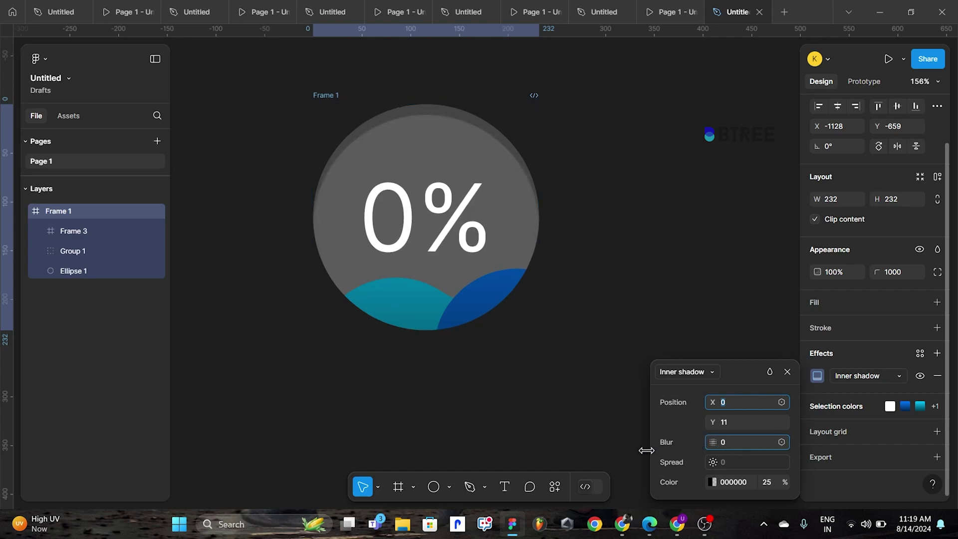
{"action": "left_click_drag", "start_coordinate": [753, 446], "coordinate": [823, 441]}
{"action": "left_click_drag", "start_coordinate": [725, 422], "coordinate": [719, 422]}
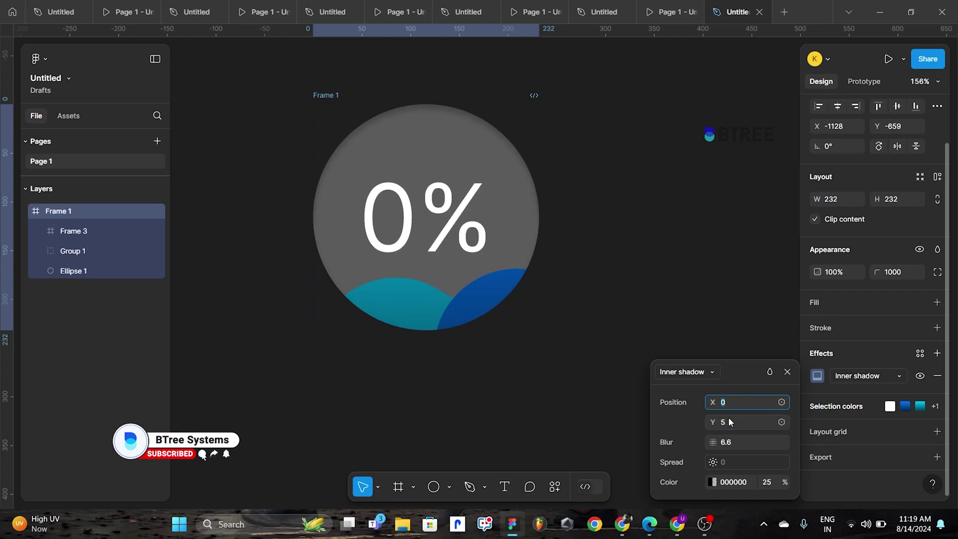
{"action": "left_click", "coordinate": [661, 255]}
{"action": "scroll", "coordinate": [649, 257], "scroll_direction": "down", "scroll_amount": 2}
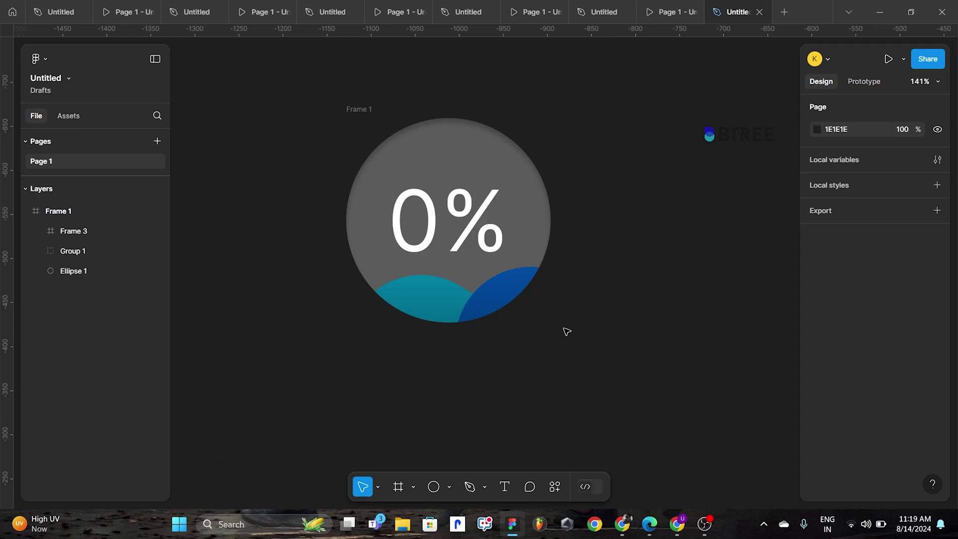
Duplicate Frame 1 as Frame 2 and move it beside the original.
{"action": "left_click", "coordinate": [357, 109]}
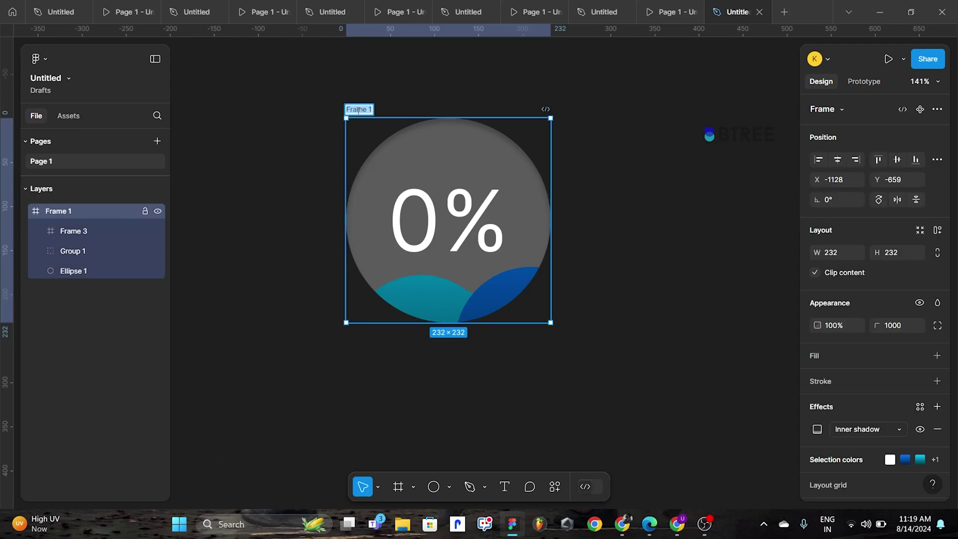
{"action": "left_click", "coordinate": [218, 181]}
{"action": "left_click", "coordinate": [375, 108]}
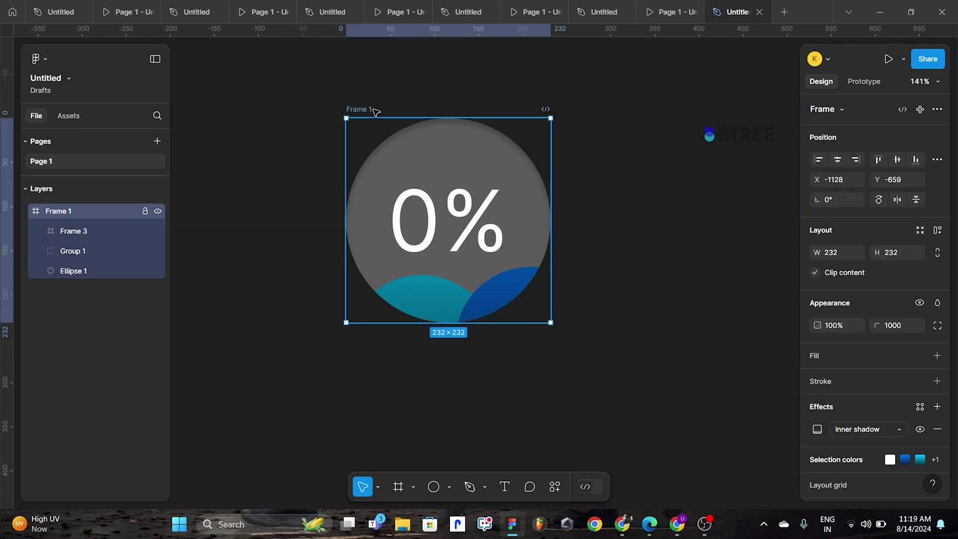
{"action": "scroll", "coordinate": [376, 111], "scroll_direction": "down", "scroll_amount": 3, "text": "ctrl"}
{"action": "key", "text": "ctrl+d"}
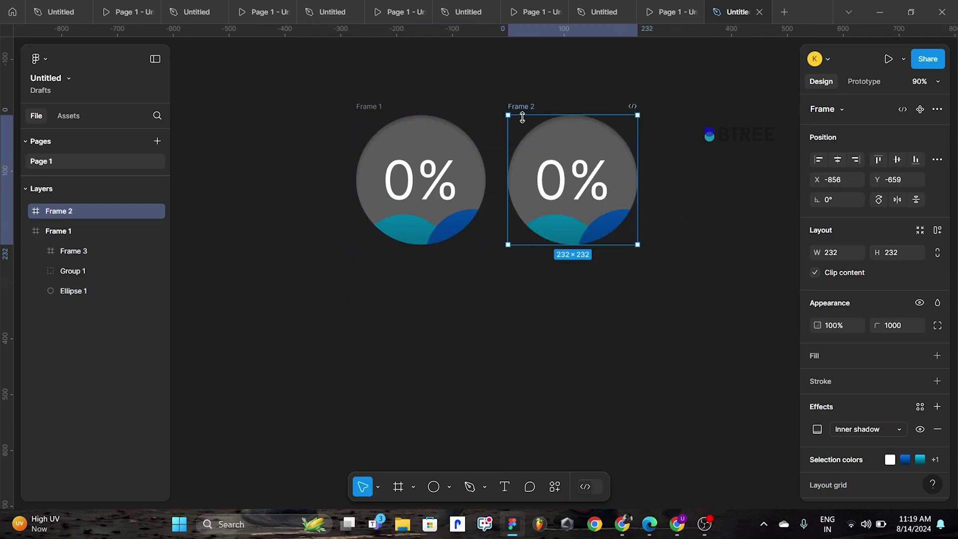
{"action": "left_click_drag", "start_coordinate": [523, 110], "coordinate": [544, 110]}
Shift the copy's number column up to Y -1500 so it shows 100%, then delete the copy.
{"action": "left_click", "coordinate": [590, 177]}
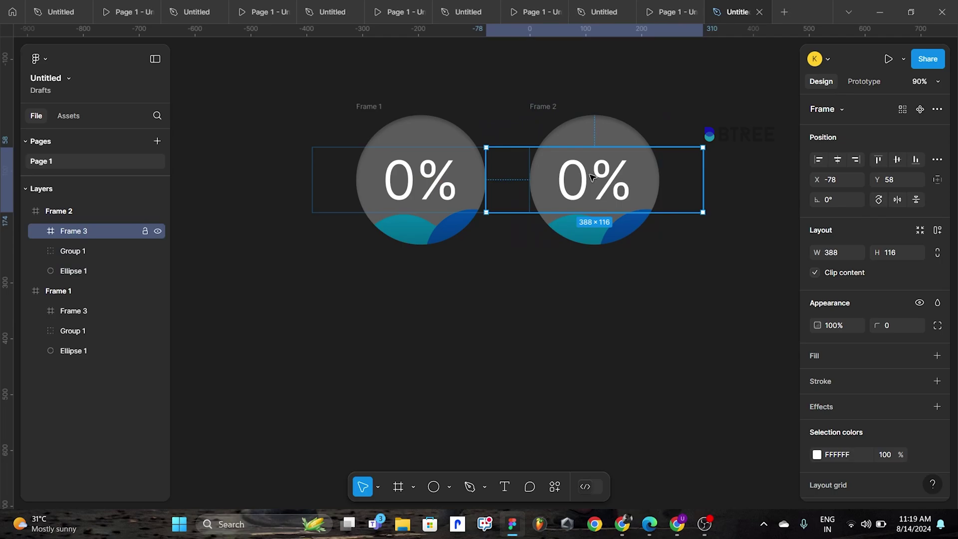
{"action": "key", "text": "shift+Up"}
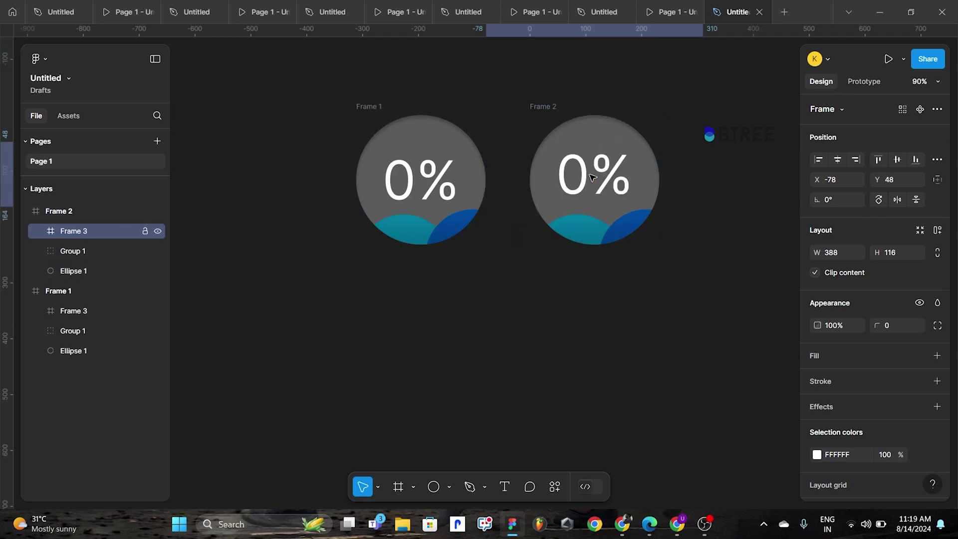
{"action": "key", "text": "Return"}
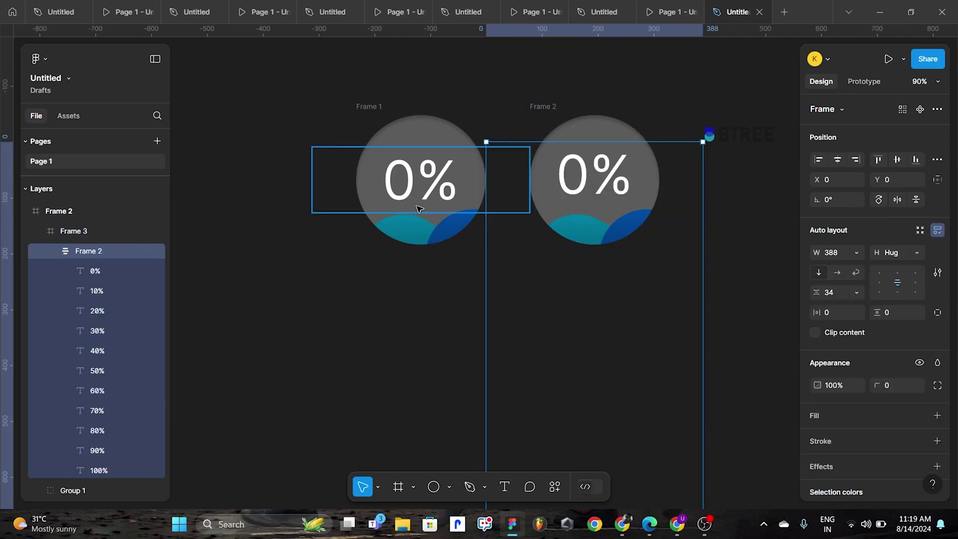
{"action": "key", "text": "shift+Up"}
{"action": "key", "text": "shift+Up"}
{"action": "key", "text": "shift+Up"}
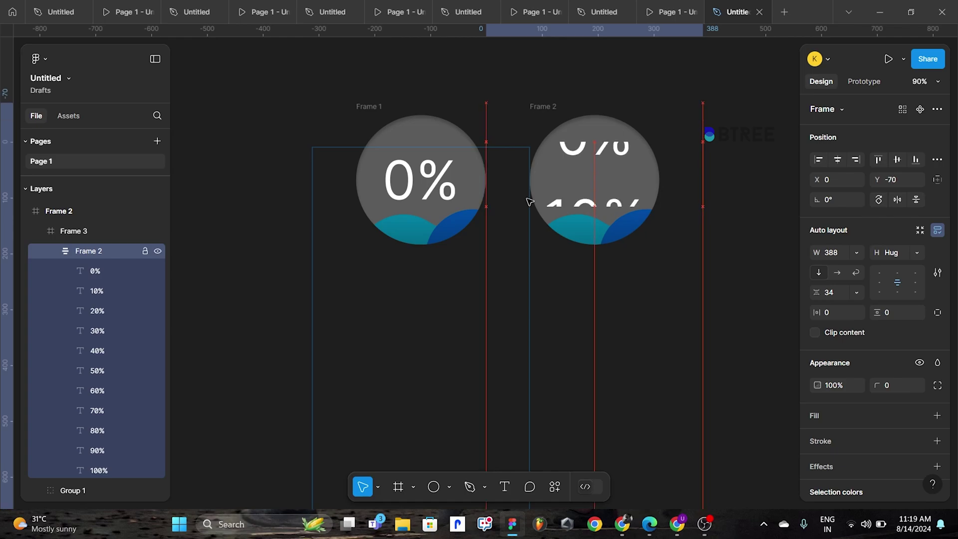
{"action": "key", "text": "shift+Up"}
{"action": "key", "text": "shift+Up"}
{"action": "key", "text": "shift+Up"}
{"action": "key", "text": "shift+Up"}
{"action": "key", "text": "shift+Up"}
{"action": "key", "text": "shift+Up"}
{"action": "key", "text": "shift+Up"}
{"action": "key", "text": "shift+Up"}
{"action": "key", "text": "shift+Up"}
{"action": "key", "text": "shift+Up"}
{"action": "key", "text": "shift+Up"}
{"action": "key", "text": "shift+Up"}
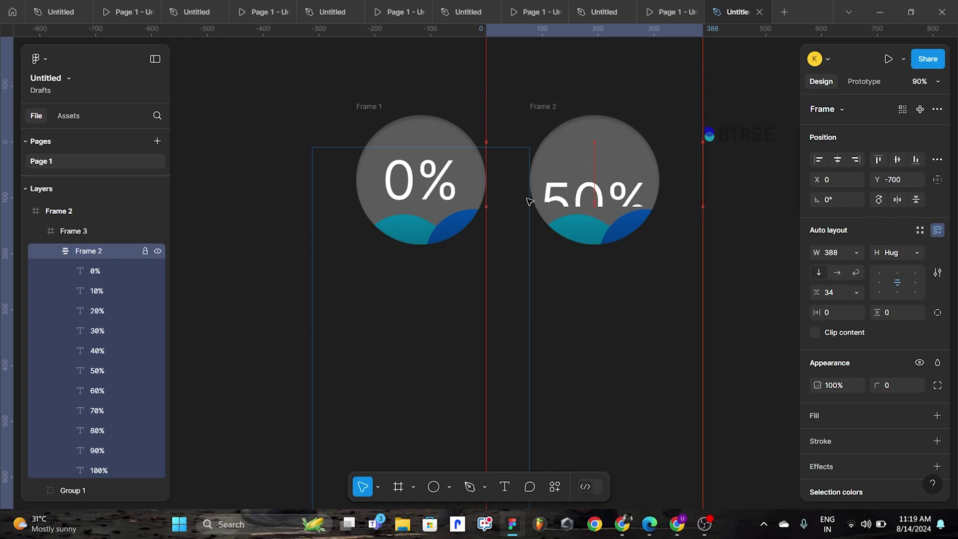
{"action": "key", "text": "shift+Up"}
{"action": "key", "text": "shift+Up"}
{"action": "key", "text": "shift+Up"}
{"action": "key", "text": "shift+Up"}
{"action": "key", "text": "shift+Up"}
{"action": "key", "text": "shift+Up"}
{"action": "key", "text": "shift+Up"}
{"action": "key", "text": "shift+Up"}
{"action": "key", "text": "shift+Up"}
{"action": "key", "text": "shift+Up"}
{"action": "key", "text": "shift+Up"}
{"action": "key", "text": "shift+Up"}
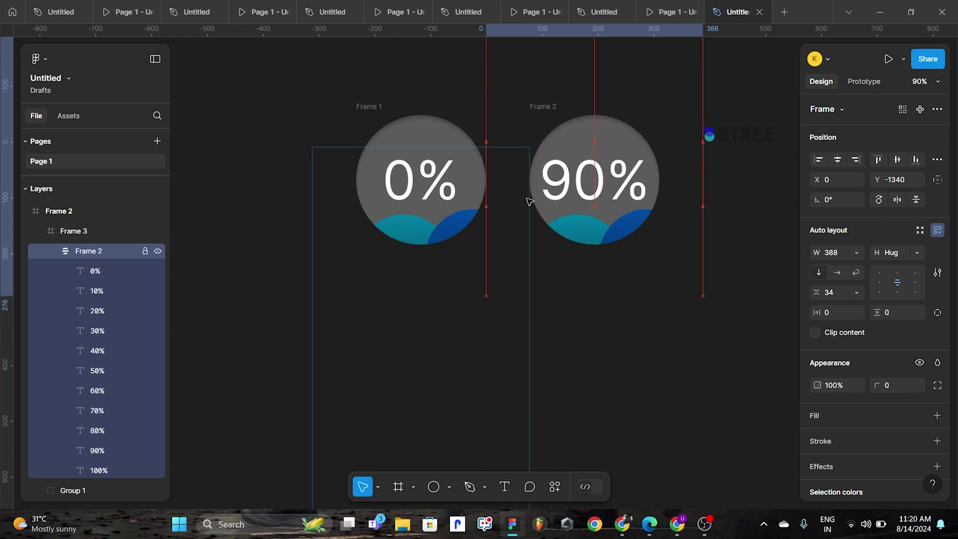
{"action": "key", "text": "shift+Up"}
{"action": "key", "text": "shift+Up"}
{"action": "key", "text": "shift+Up"}
{"action": "key", "text": "shift+Up"}
{"action": "key", "text": "shift+Up"}
{"action": "key", "text": "shift+Up"}
{"action": "key", "text": "shift+Up"}
{"action": "key", "text": "shift+Up"}
{"action": "key", "text": "shift+Up"}
{"action": "key", "text": "shift+Up"}
{"action": "key", "text": "shift+Up"}
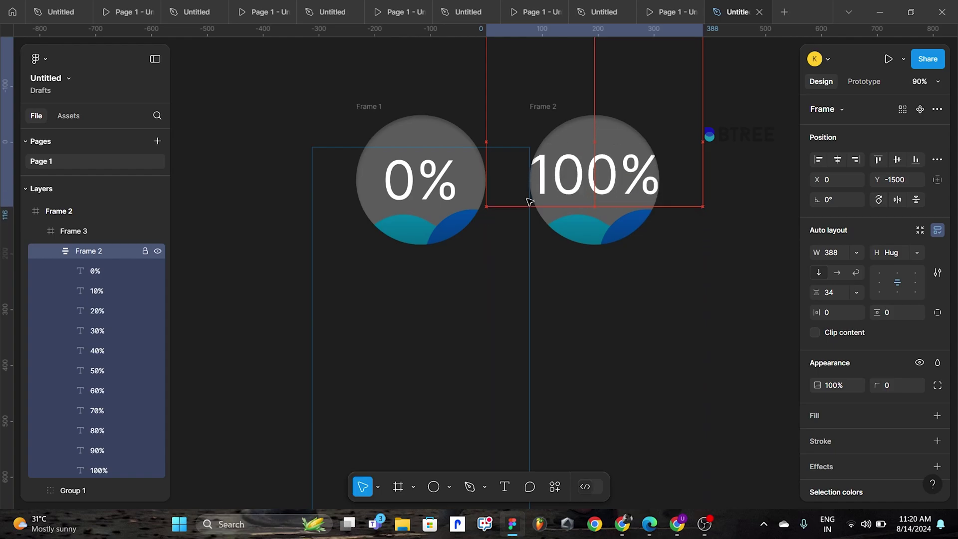
{"action": "key", "text": "shift+Up"}
{"action": "key", "text": "shift+Up"}
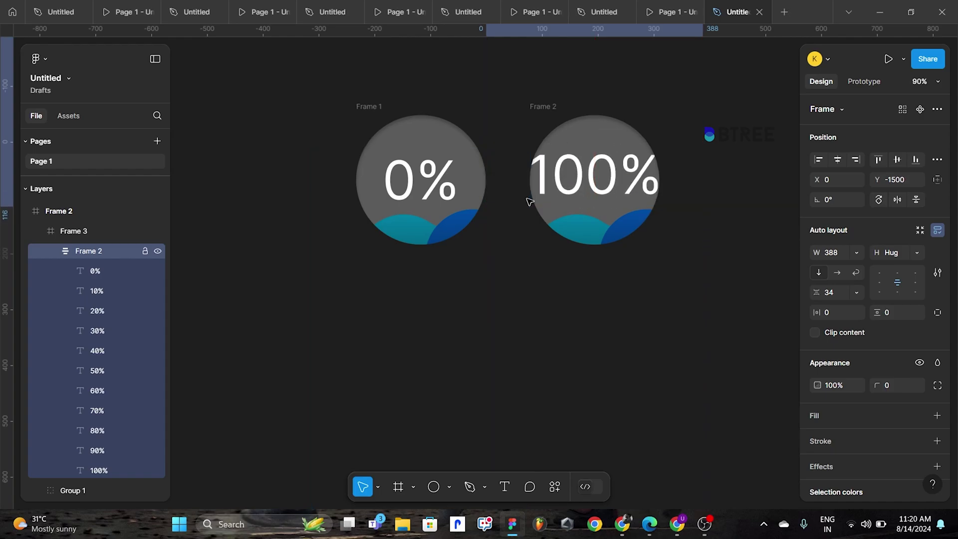
{"action": "left_click", "coordinate": [546, 107]}
{"action": "key", "text": "Delete"}
Pull the 0% number frame out of Frame 1.
{"action": "left_click", "coordinate": [530, 204]}
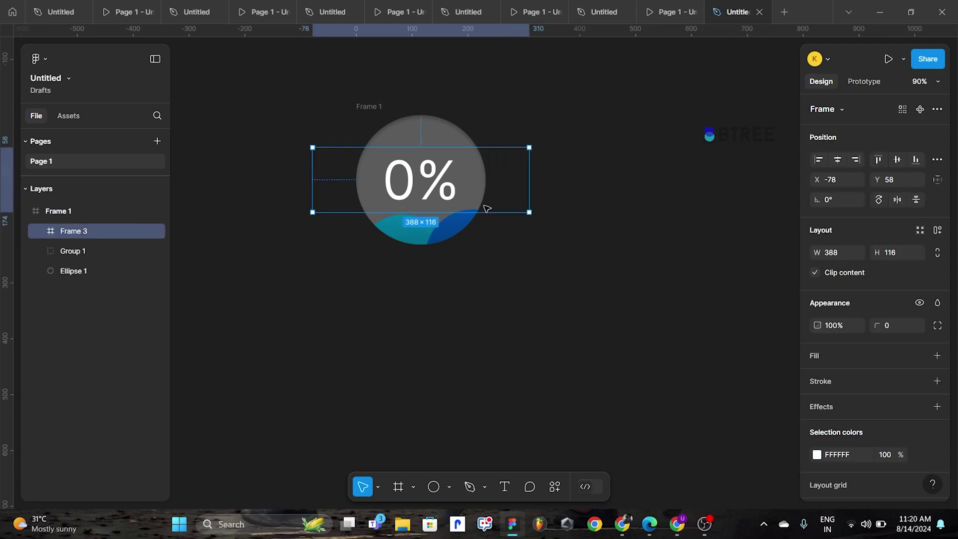
{"action": "left_click", "coordinate": [374, 116]}
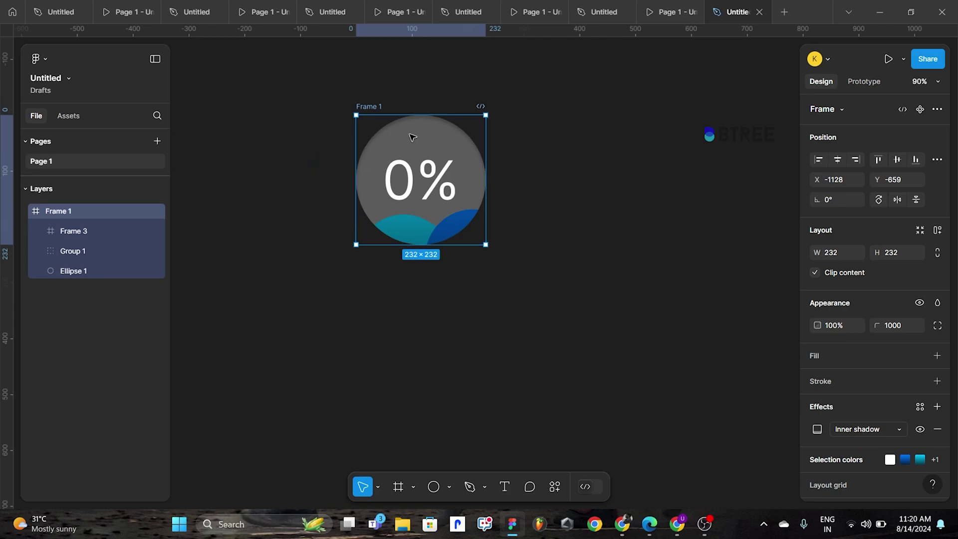
{"action": "left_click_drag", "start_coordinate": [491, 249], "coordinate": [496, 253]}
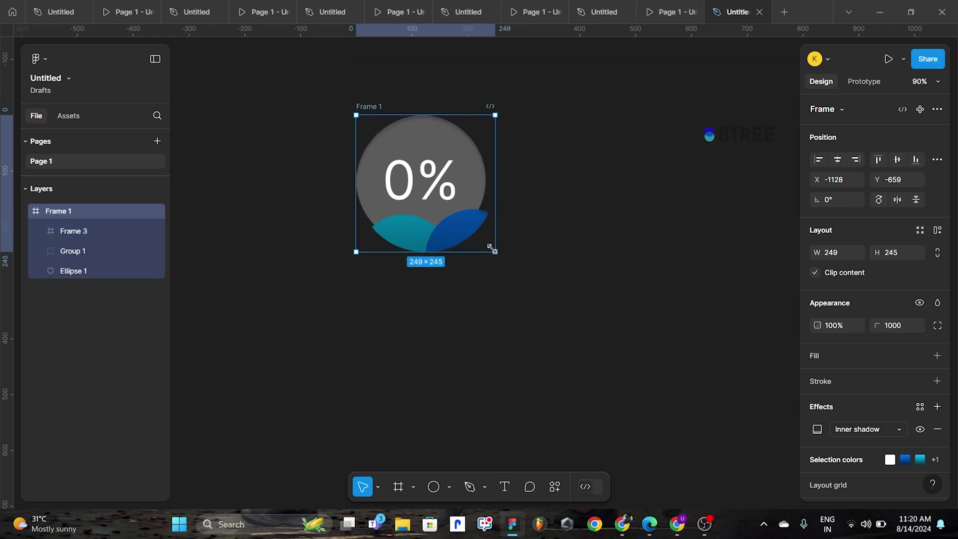
{"action": "left_click", "coordinate": [435, 133]}
{"action": "left_click_drag", "start_coordinate": [426, 181], "coordinate": [627, 188]}
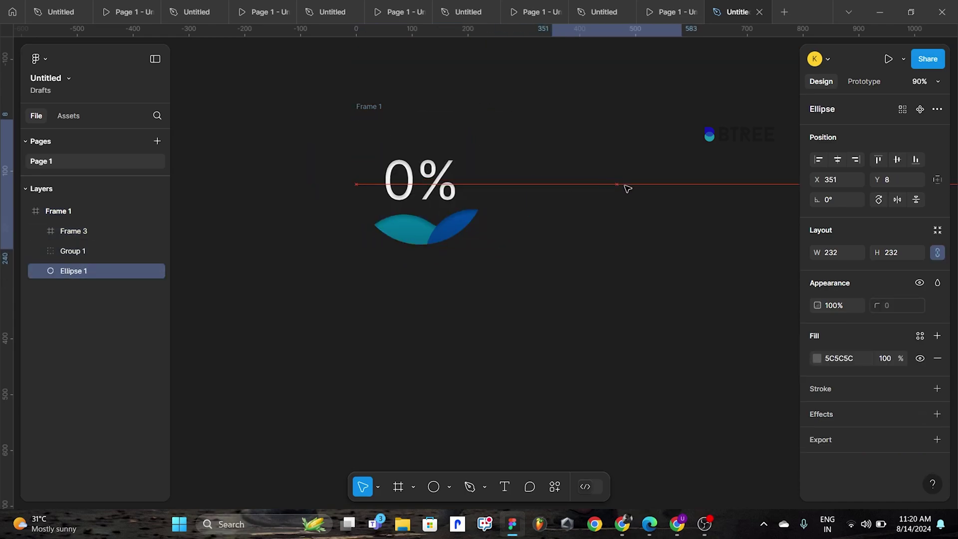
{"action": "key", "text": "ctrl+z"}
{"action": "left_click", "coordinate": [442, 208]}
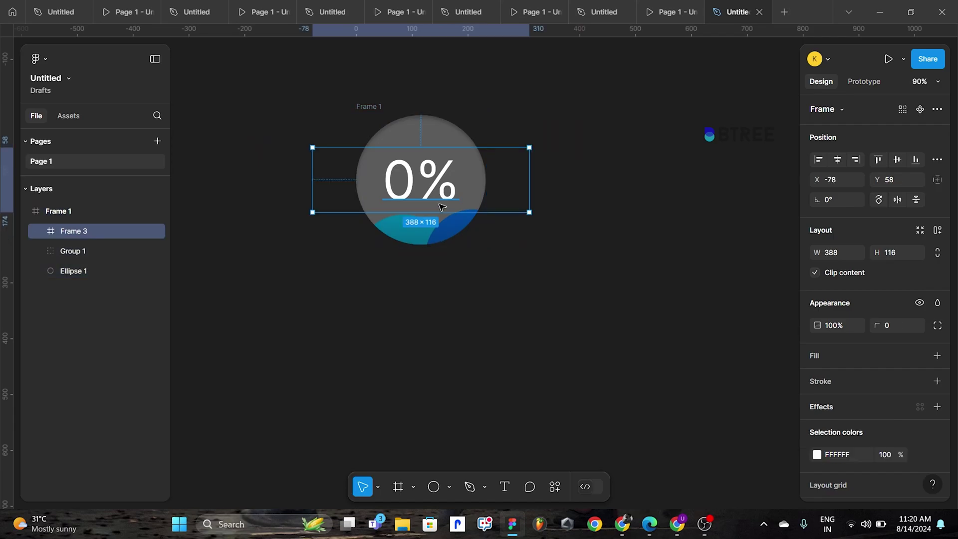
{"action": "left_click", "coordinate": [428, 210]}
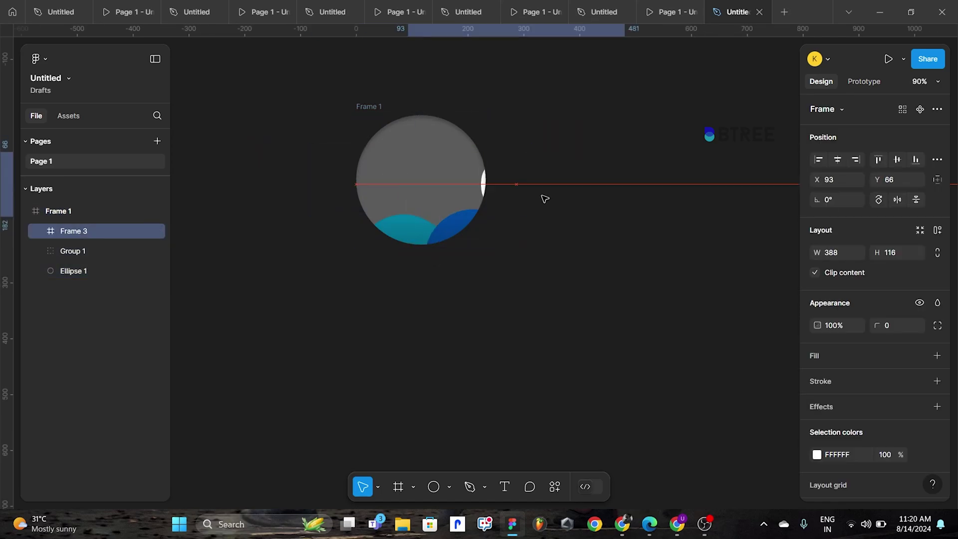
{"action": "left_click_drag", "start_coordinate": [428, 209], "coordinate": [650, 262]}
Move Frame 1 left and pull the wave group out below it.
{"action": "left_click", "coordinate": [369, 106]}
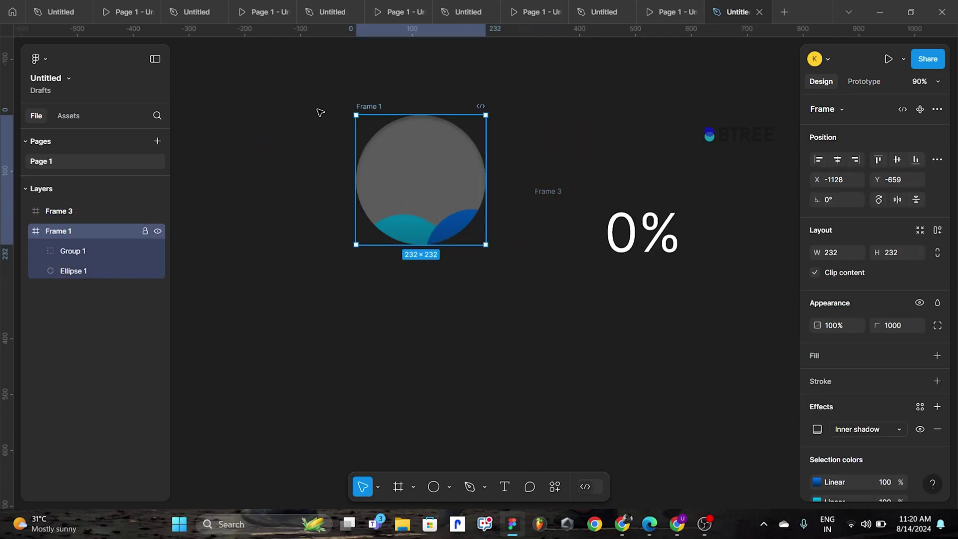
{"action": "left_click_drag", "start_coordinate": [388, 159], "coordinate": [311, 161]}
{"action": "left_click", "coordinate": [349, 229]}
{"action": "left_click_drag", "start_coordinate": [356, 234], "coordinate": [426, 441]}
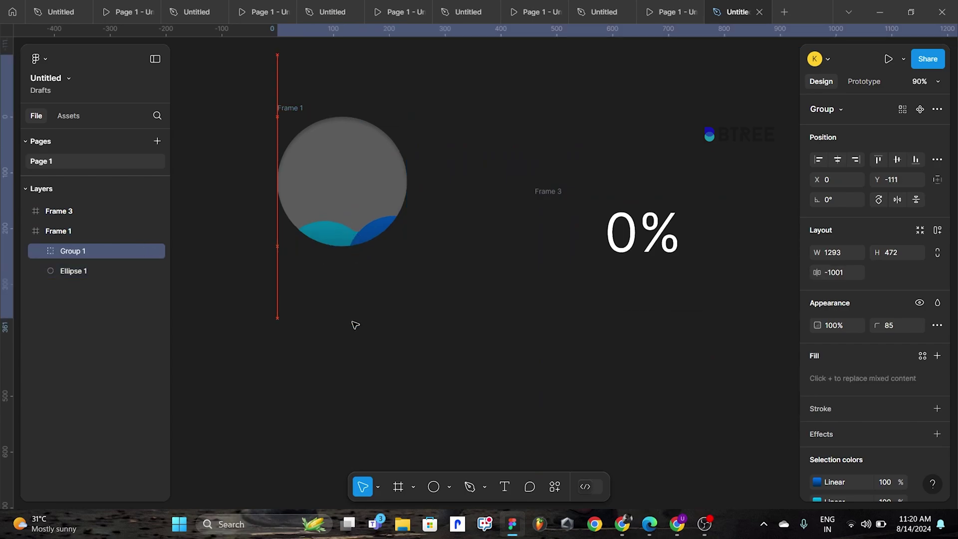
{"action": "left_click", "coordinate": [332, 189]}
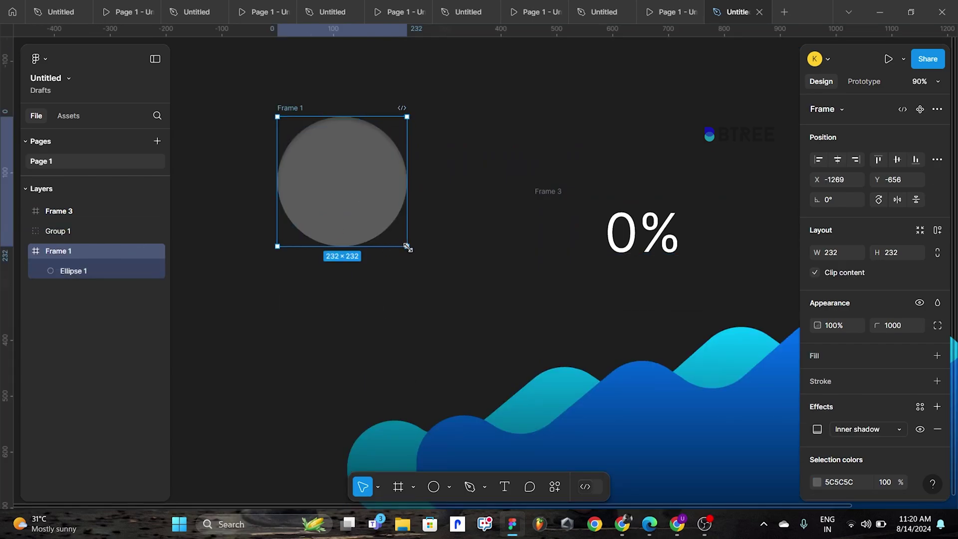
{"action": "left_click_drag", "start_coordinate": [408, 246], "coordinate": [449, 271]}
{"action": "key", "text": "ctrl+z"}
Move the grey circle out, delete the empty Frame 1, and enlarge the circle to 384×384.
{"action": "left_click", "coordinate": [353, 208]}
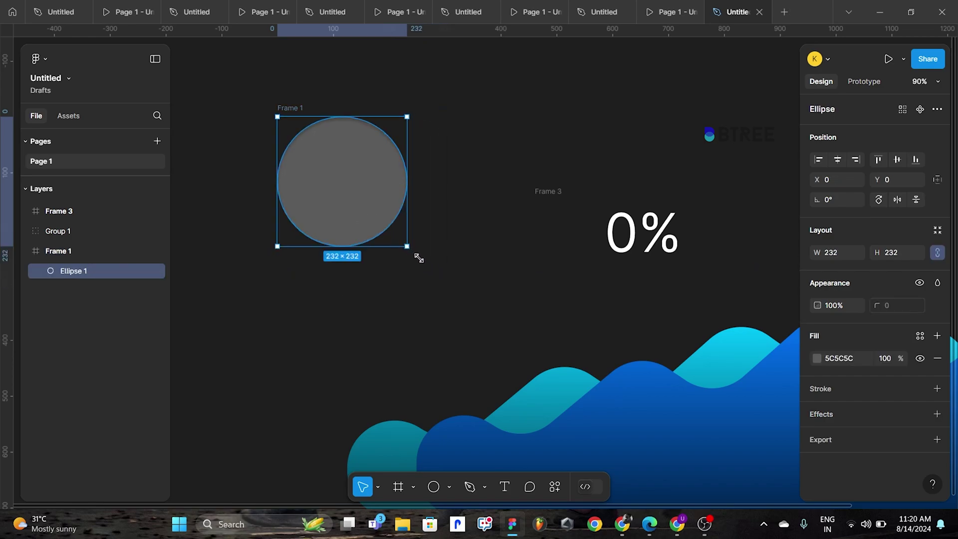
{"action": "left_click_drag", "start_coordinate": [419, 258], "coordinate": [435, 271]}
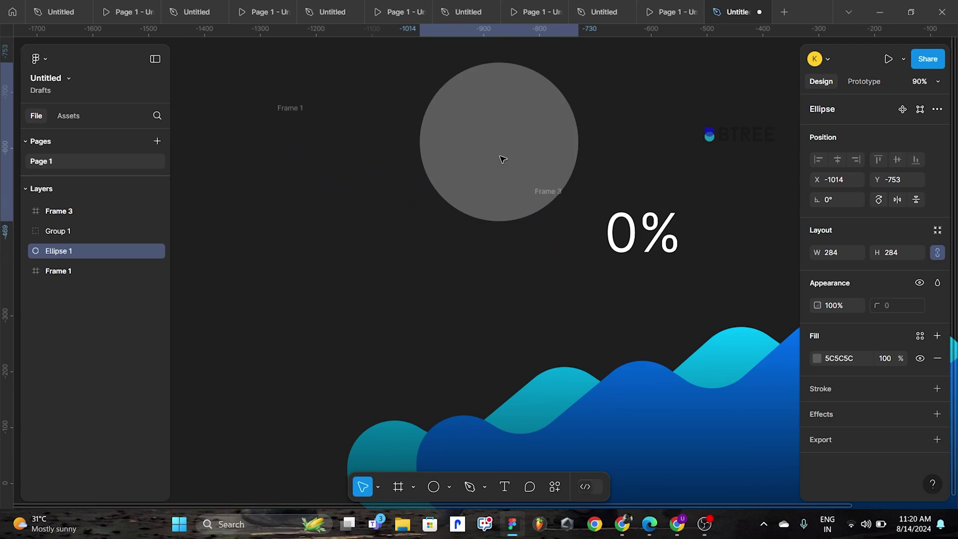
{"action": "left_click_drag", "start_coordinate": [360, 214], "coordinate": [503, 180]}
{"action": "left_click", "coordinate": [296, 113]}
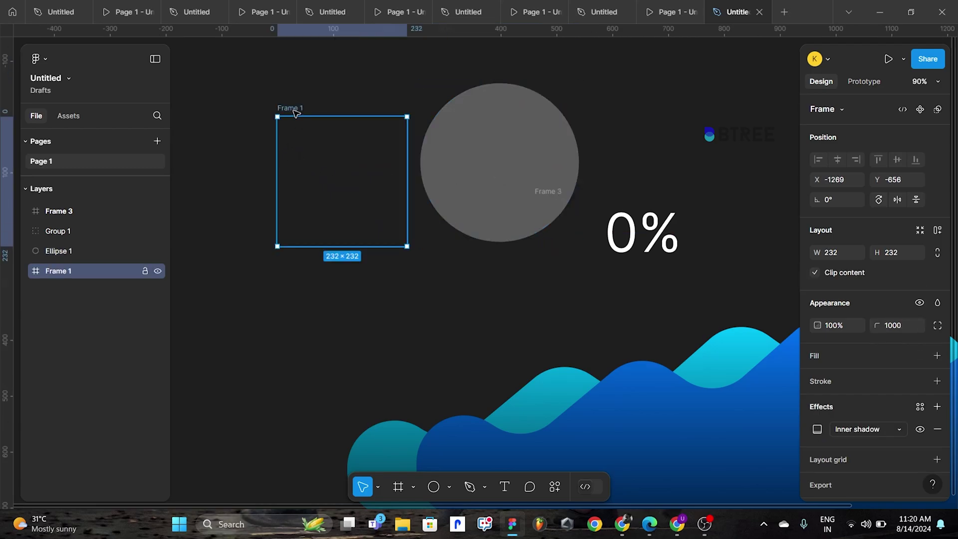
{"action": "key", "text": "Delete"}
{"action": "left_click_drag", "start_coordinate": [432, 143], "coordinate": [280, 150]}
{"action": "scroll", "coordinate": [385, 234], "scroll_direction": "right", "scroll_amount": 3}
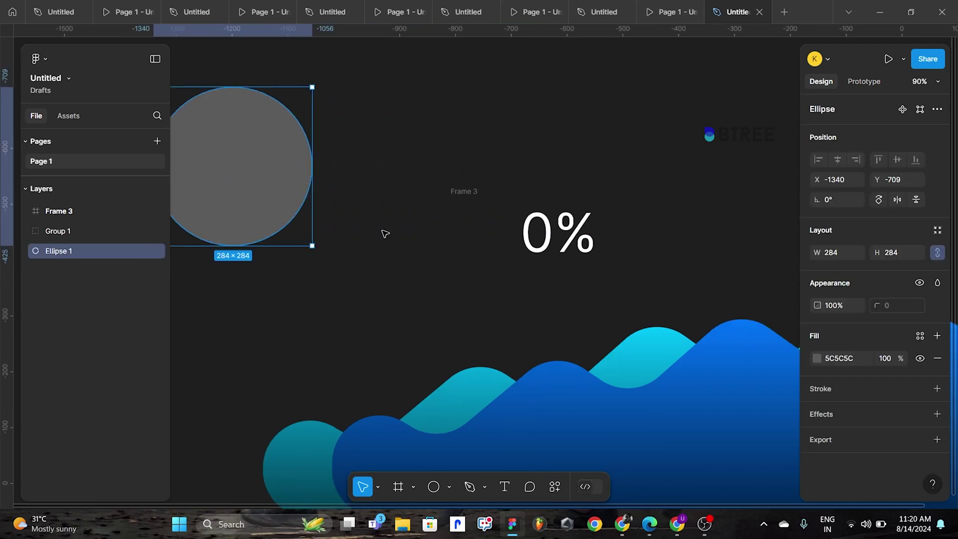
{"action": "scroll", "coordinate": [385, 233], "scroll_direction": "down", "scroll_amount": 5, "text": "ctrl"}
{"action": "scroll", "coordinate": [385, 234], "scroll_direction": "left", "scroll_amount": 3}
{"action": "mouse_move", "coordinate": [398, 160]}
{"action": "left_mouse_down"}
{"action": "mouse_move", "coordinate": [405, 182]}
{"action": "mouse_move", "coordinate": [441, 209]}
{"action": "left_mouse_up"}
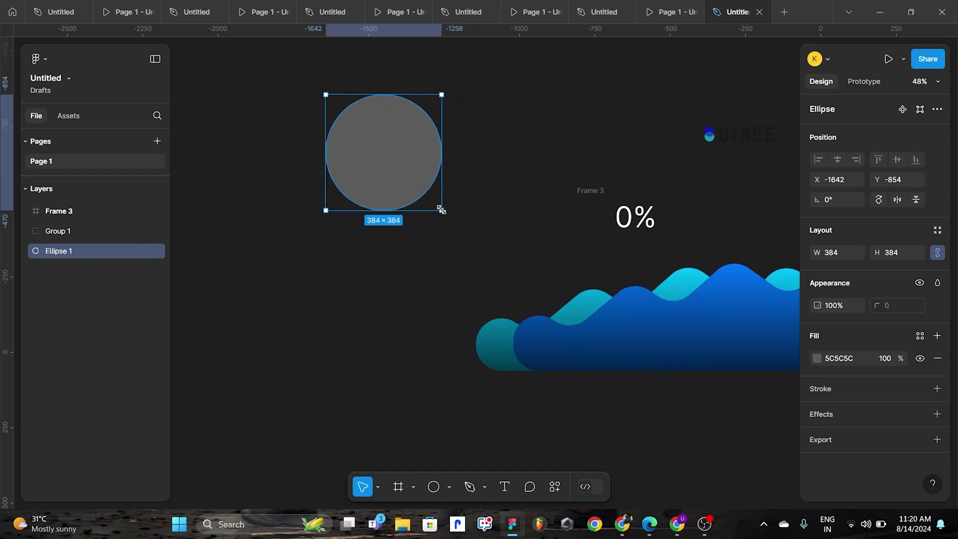
{"action": "left_click", "coordinate": [413, 287]}
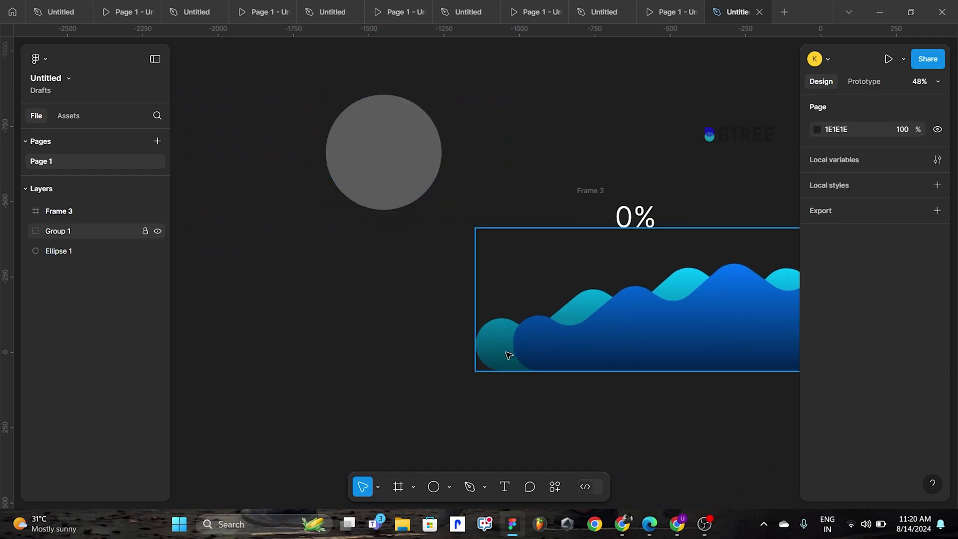
Wrap the grey circle in a new Frame 4 with fully rounded corners.
{"action": "mouse_move", "coordinate": [509, 355]}
{"action": "left_mouse_down"}
{"action": "mouse_move", "coordinate": [357, 183]}
{"action": "mouse_move", "coordinate": [353, 360]}
{"action": "left_mouse_up"}
{"action": "left_click", "coordinate": [371, 182]}
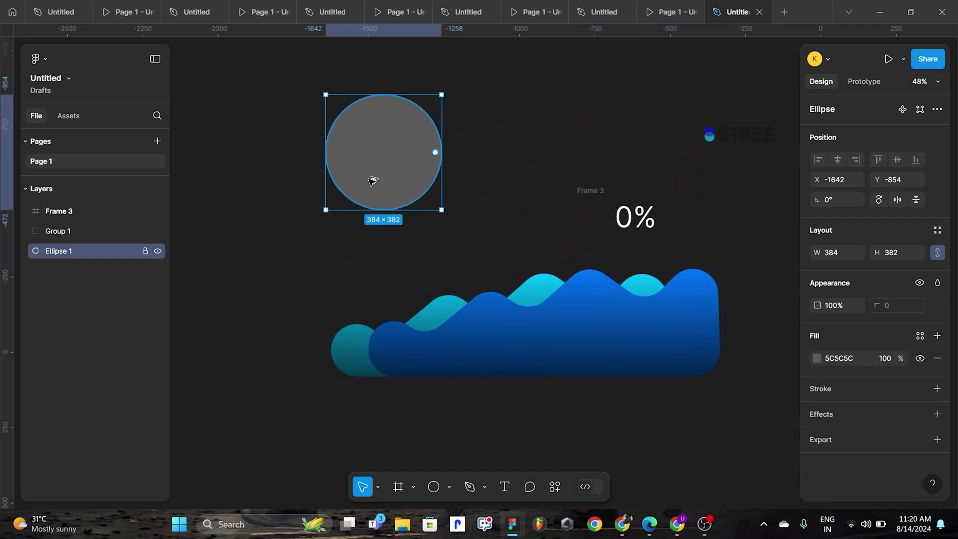
{"action": "key", "text": "ctrl+alt+g"}
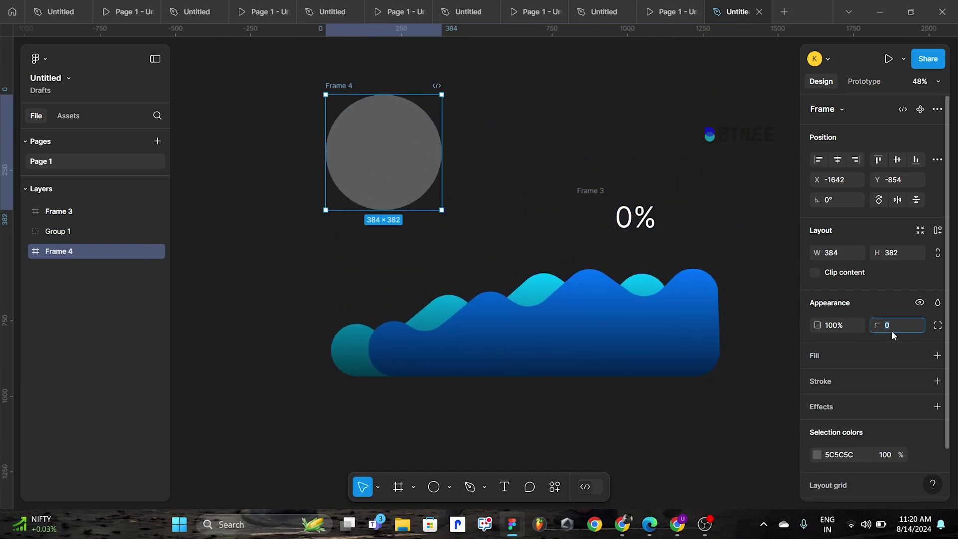
{"action": "left_click", "coordinate": [892, 329]}
{"action": "type", "text": "1000"}
{"action": "key", "text": "Return"}
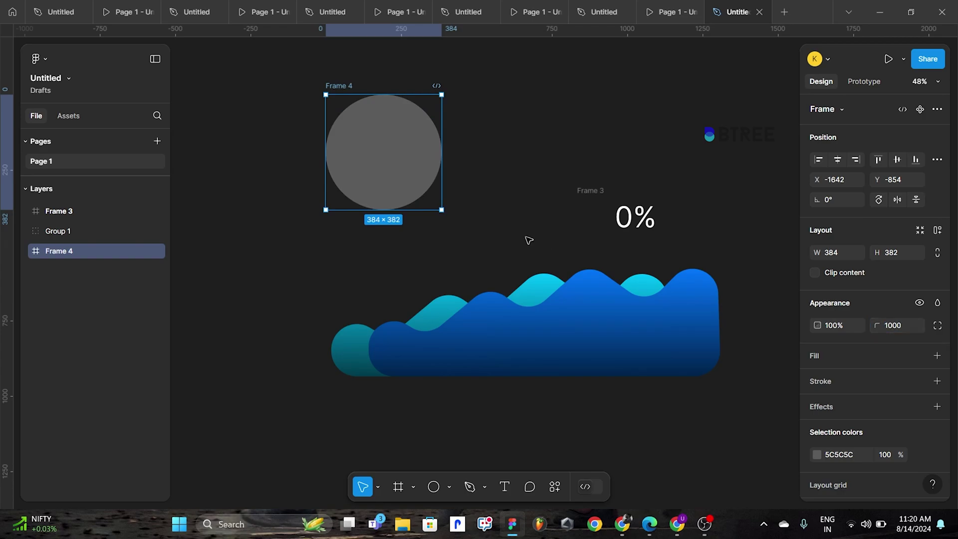
Place the wave group inside Frame 4, nudged so only its crests show at the bottom.
{"action": "left_click_drag", "start_coordinate": [353, 357], "coordinate": [367, 180]}
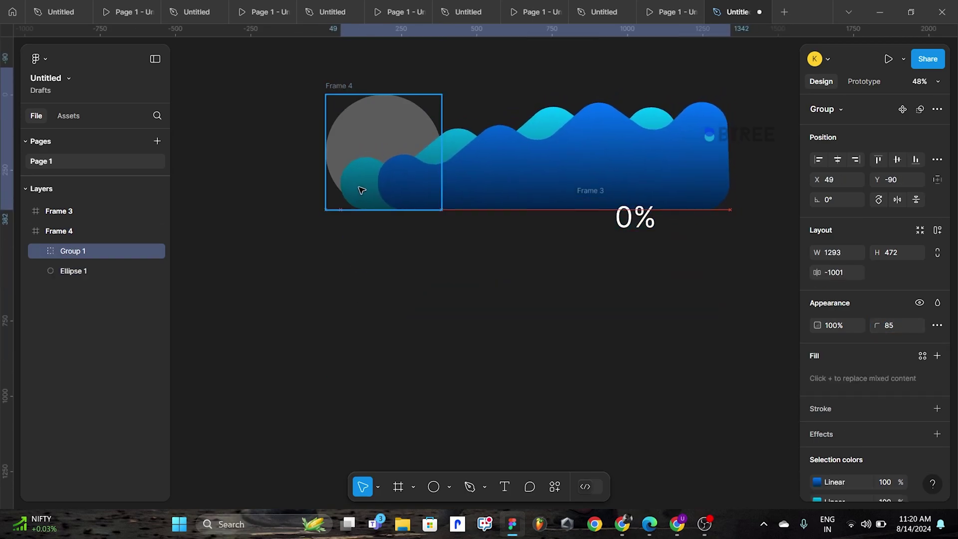
{"action": "key", "text": "ctrl+z"}
{"action": "key", "text": "ctrl+z"}
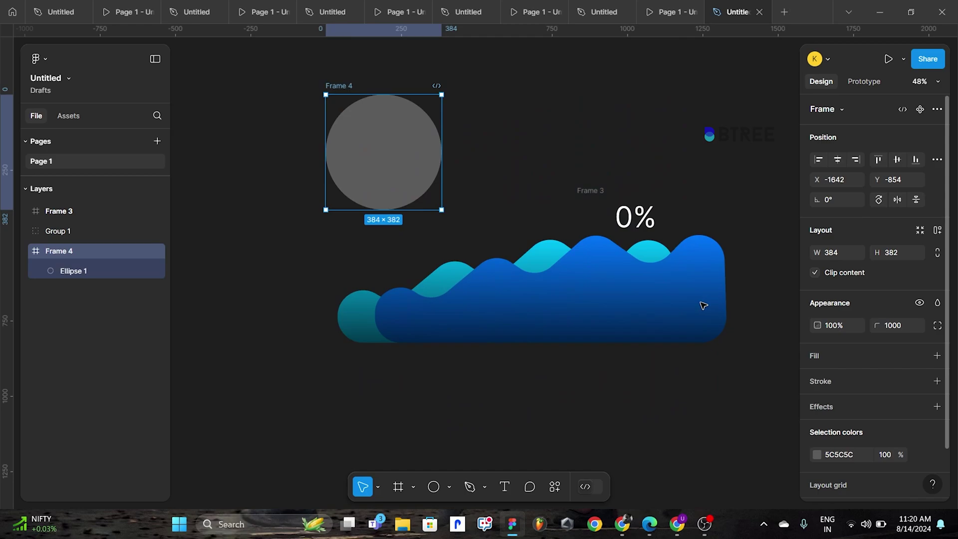
{"action": "left_click_drag", "start_coordinate": [384, 332], "coordinate": [387, 186]}
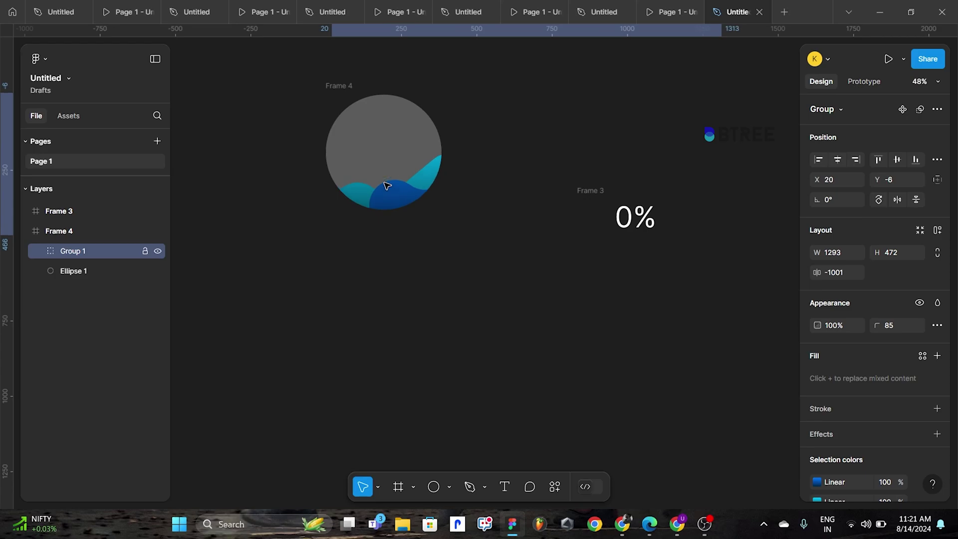
{"action": "key", "text": "shift+Right"}
{"action": "key", "text": "shift+Right"}
{"action": "key", "text": "shift+Right"}
{"action": "key", "text": "shift+Right"}
{"action": "key", "text": "shift+Right"}
{"action": "key", "text": "shift+Right"}
{"action": "key", "text": "shift+Down"}
{"action": "key", "text": "shift+Down"}
{"action": "key", "text": "shift+Left"}
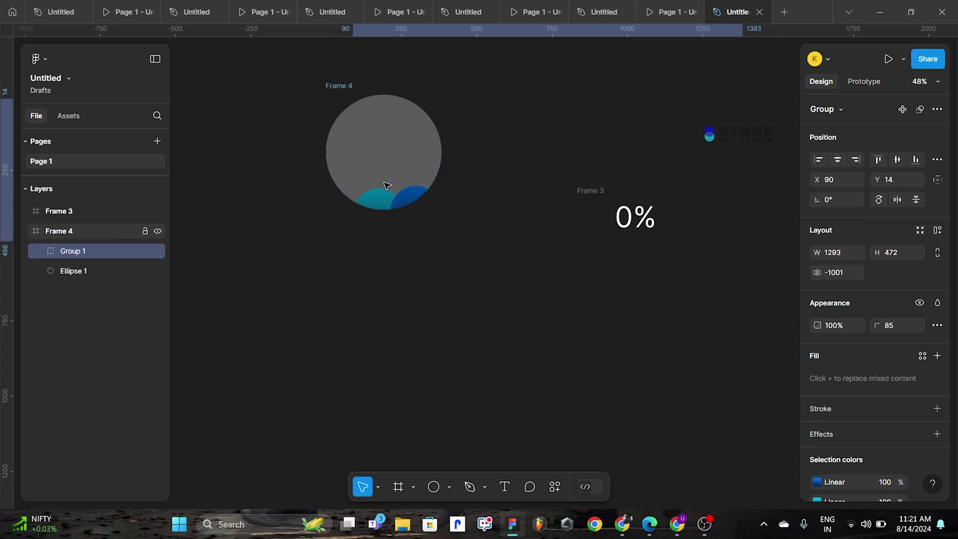
Move the 0% number frame onto the centre of the circle in Frame 4.
{"action": "left_click", "coordinate": [588, 238]}
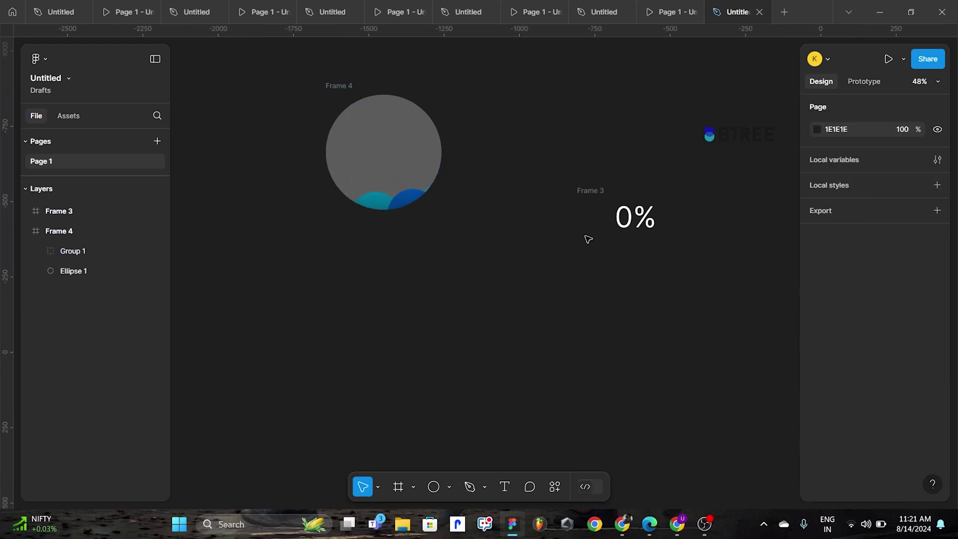
{"action": "left_click_drag", "start_coordinate": [646, 225], "coordinate": [393, 156]}
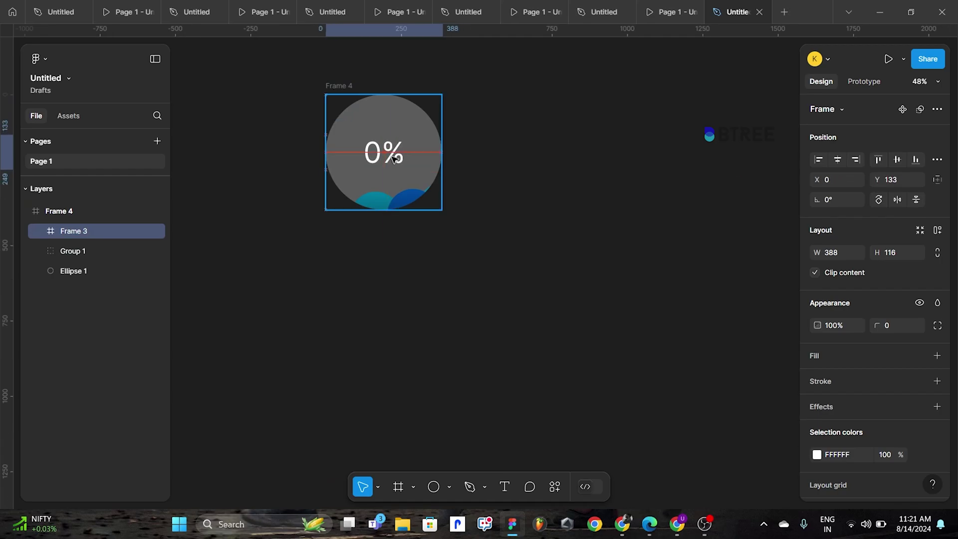
{"action": "key", "text": "Escape"}
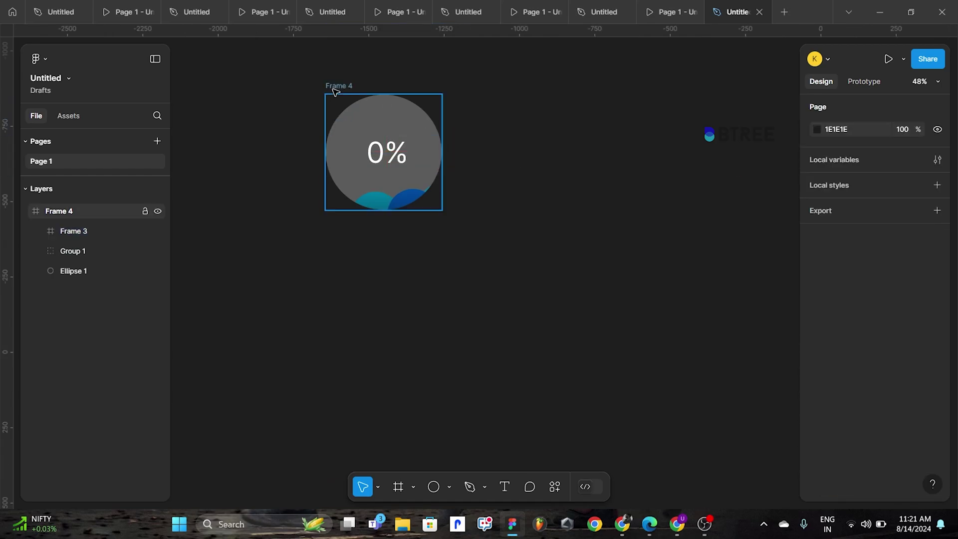
Duplicate Frame 4 as Frame 5 and place it to the right of the original.
{"action": "left_click", "coordinate": [334, 91]}
{"action": "key", "text": "ctrl+d"}
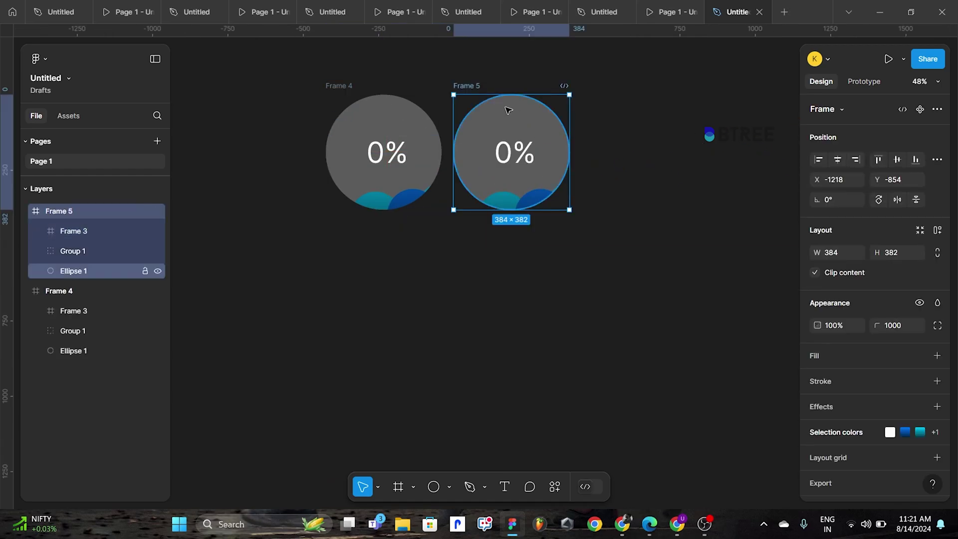
{"action": "left_click_drag", "start_coordinate": [477, 88], "coordinate": [561, 88]}
{"action": "left_click", "coordinate": [75, 232]}
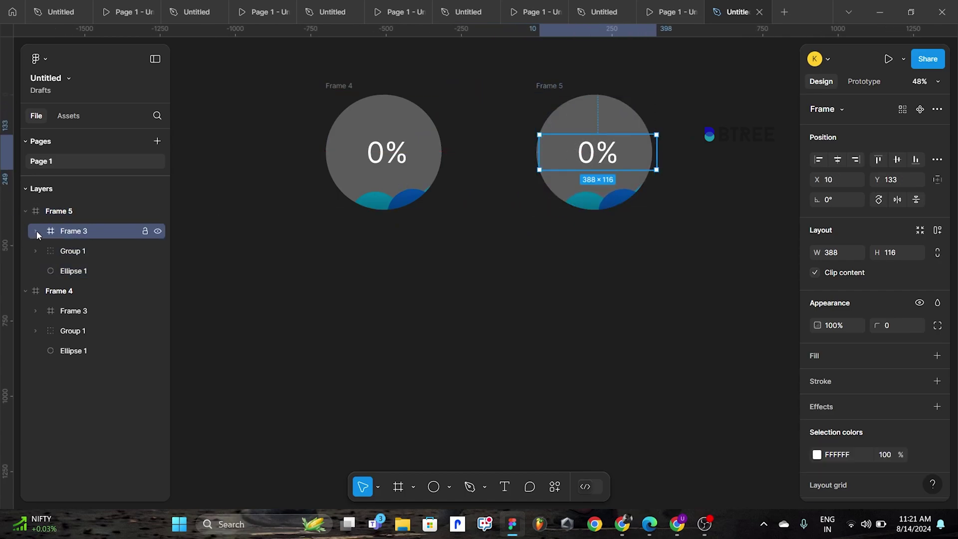
Select Frame 5's number column (Frame 2) and shift it up to Y -1080, toward higher percentages.
{"action": "left_click", "coordinate": [37, 231]}
{"action": "key", "text": "Return"}
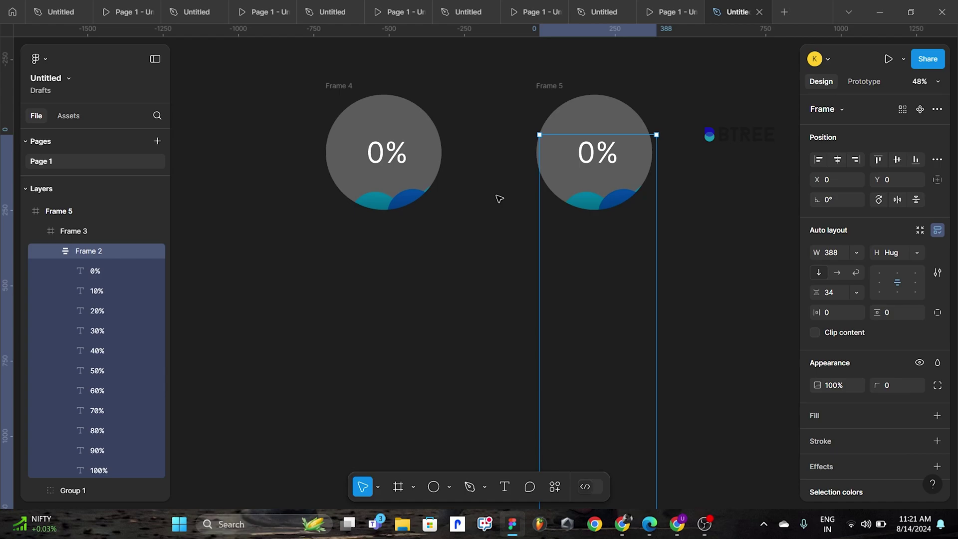
{"action": "key", "text": "shift+Up"}
{"action": "key", "text": "shift+Up"}
{"action": "key", "text": "shift+Up"}
{"action": "key", "text": "shift+Up"}
{"action": "key", "text": "shift+Up"}
{"action": "key", "text": "shift+Up"}
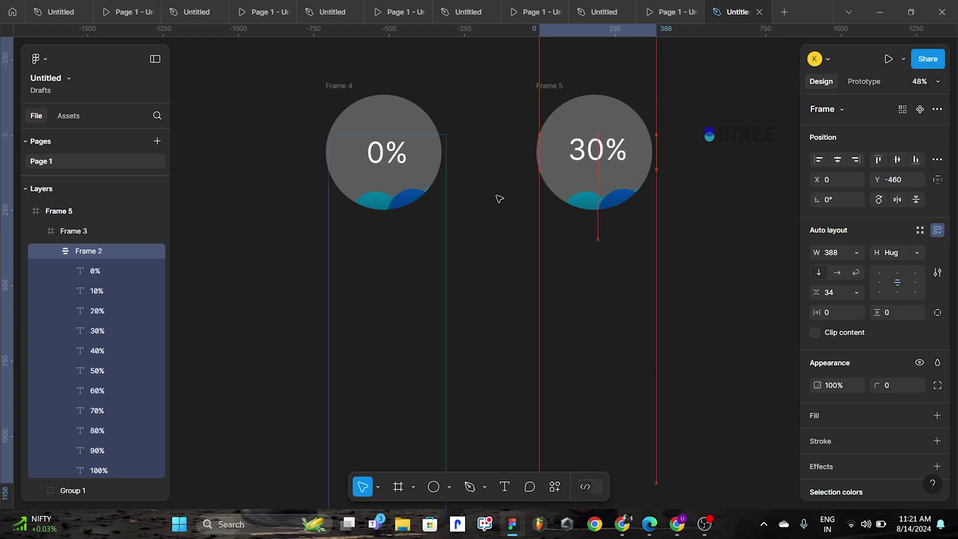
{"action": "key", "text": "shift+Up"}
{"action": "key", "text": "shift+Up"}
{"action": "key", "text": "shift+Up"}
{"action": "key", "text": "shift+Up"}
{"action": "key", "text": "shift+Up"}
{"action": "key", "text": "shift+Up"}
{"action": "key", "text": "shift+Up"}
{"action": "key", "text": "shift+Up"}
{"action": "key", "text": "shift+Up"}
{"action": "key", "text": "shift+Up"}
{"action": "key", "text": "shift+Up"}
{"action": "key", "text": "shift+Up"}
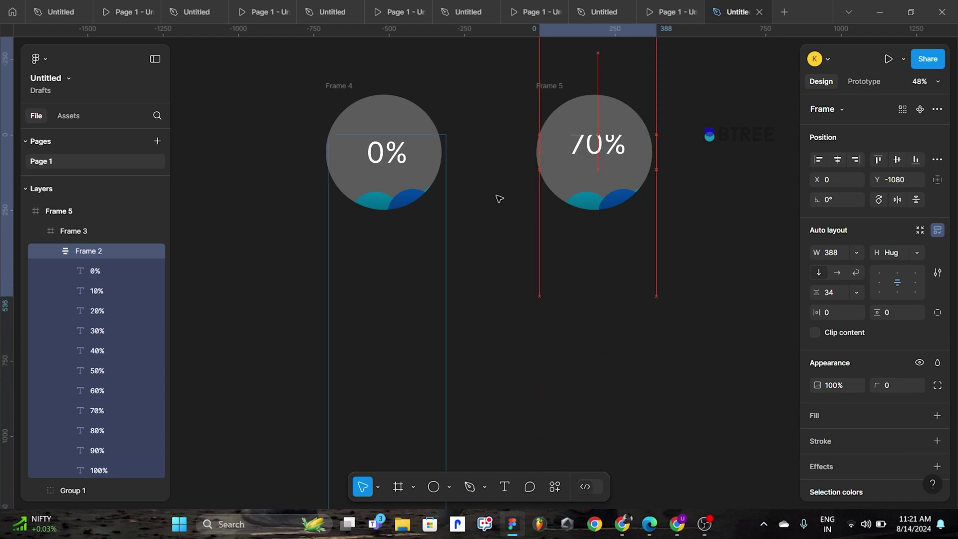
{"action": "key", "text": "shift+Up"}
{"action": "key", "text": "shift+Up"}
{"action": "key", "text": "shift+Up"}
{"action": "key", "text": "shift+Up"}
{"action": "key", "text": "shift+Up"}
{"action": "key", "text": "shift+Up"}
{"action": "key", "text": "shift+Up"}
{"action": "key", "text": "shift+Up"}
{"action": "key", "text": "shift+Up"}
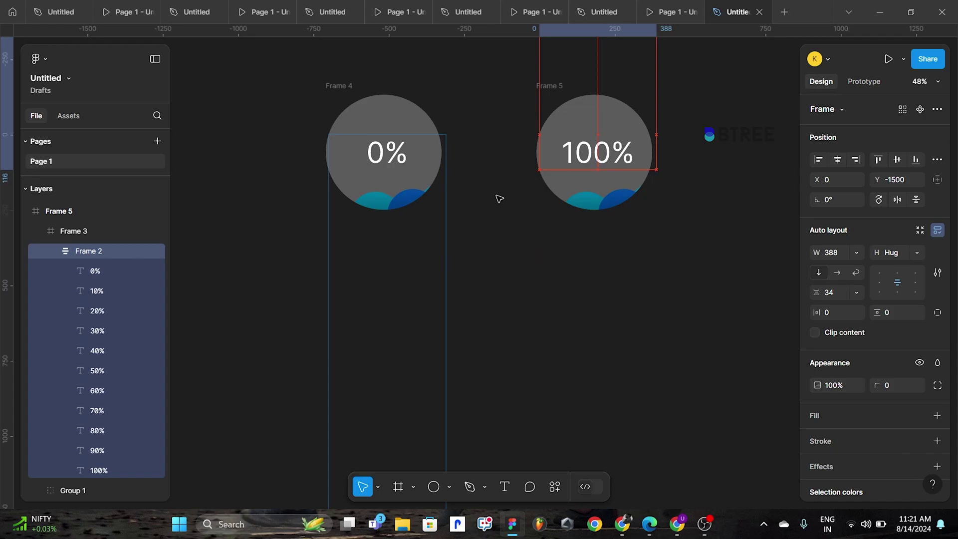
Nudge Frame 5's wave group left and adjust it vertically until the waves fill the circle.
{"action": "left_click", "coordinate": [525, 220]}
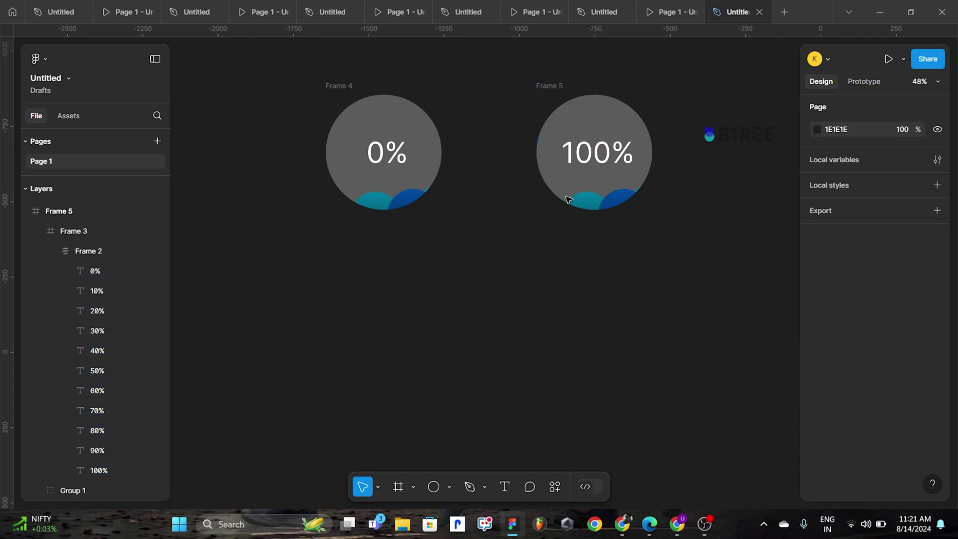
{"action": "left_click", "coordinate": [600, 208]}
{"action": "key", "text": "shift+Left"}
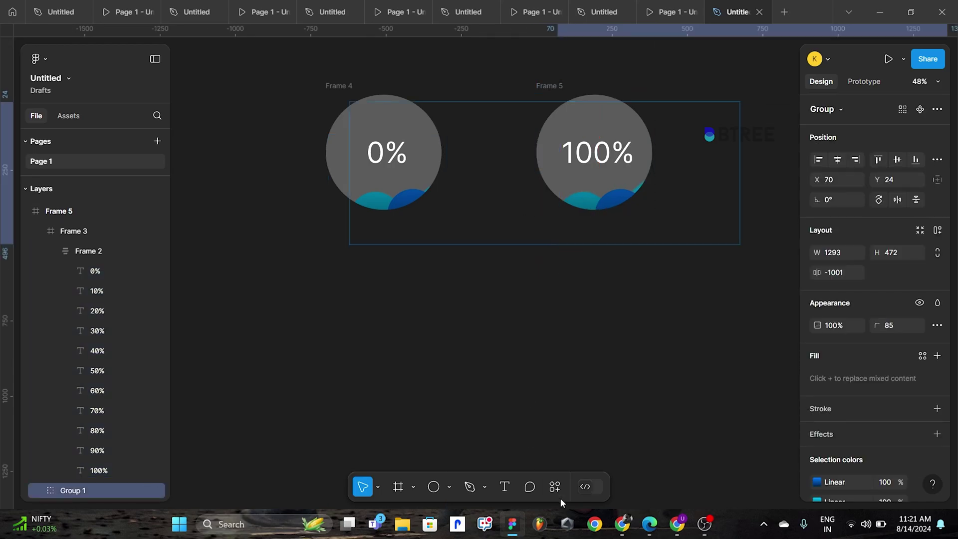
{"action": "key", "text": "shift+Left"}
{"action": "key", "text": "shift+Left"}
{"action": "key", "text": "shift+Left"}
{"action": "key", "text": "shift+Left"}
{"action": "key", "text": "shift+Left"}
{"action": "key", "text": "shift+Left"}
{"action": "key", "text": "shift+Left"}
{"action": "key", "text": "shift+Left"}
{"action": "key", "text": "shift+Left"}
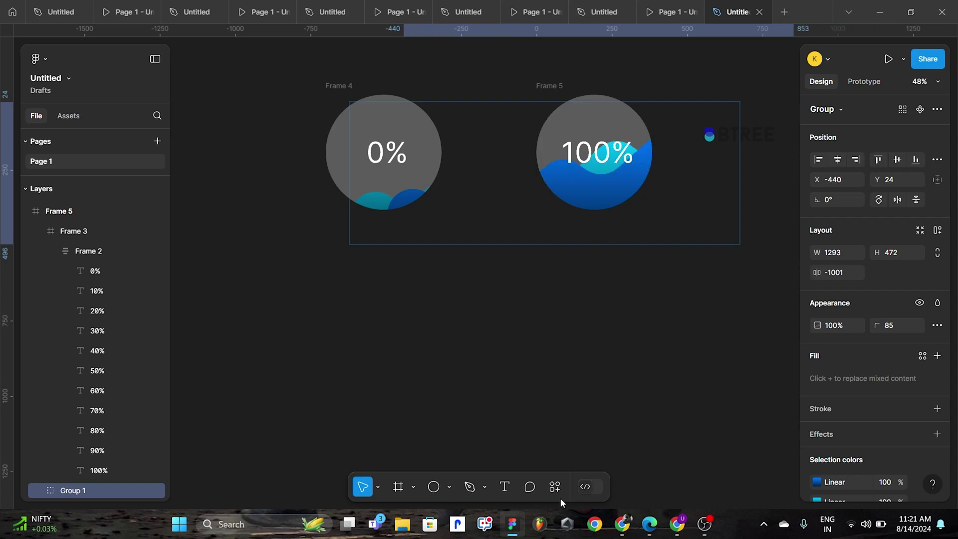
{"action": "key", "text": "shift+Left"}
{"action": "key", "text": "shift+Left"}
{"action": "key", "text": "shift+Left"}
{"action": "key", "text": "shift+Left"}
{"action": "key", "text": "shift+Left"}
{"action": "key", "text": "shift+Left"}
{"action": "key", "text": "shift+Left"}
{"action": "key", "text": "shift+Left"}
{"action": "key", "text": "shift+Left"}
{"action": "key", "text": "shift+Left"}
{"action": "key", "text": "shift+Left"}
{"action": "key", "text": "shift+Left"}
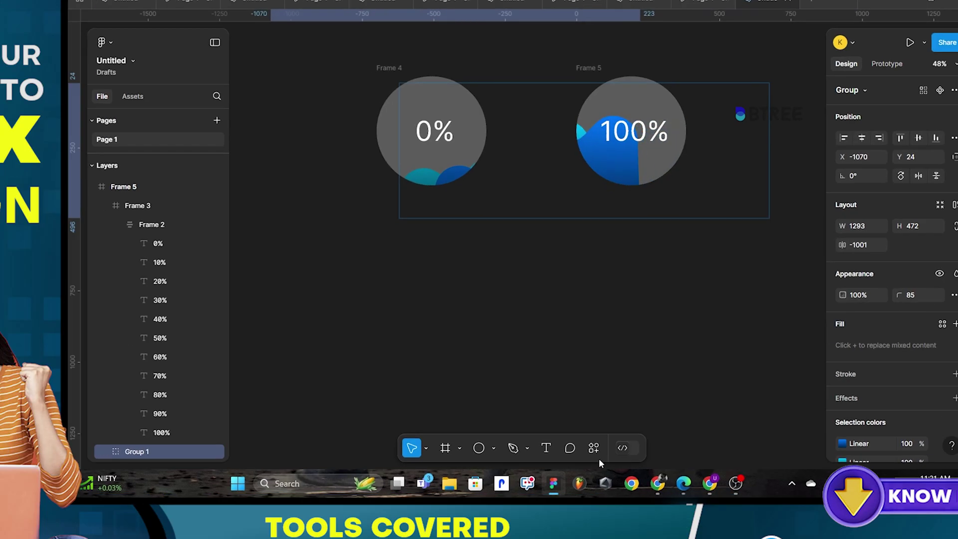
{"action": "key", "text": "shift+Left"}
{"action": "key", "text": "shift+Left"}
{"action": "key", "text": "shift+Left"}
{"action": "key", "text": "shift+Right"}
{"action": "key", "text": "shift+Right"}
{"action": "key", "text": "shift+Right"}
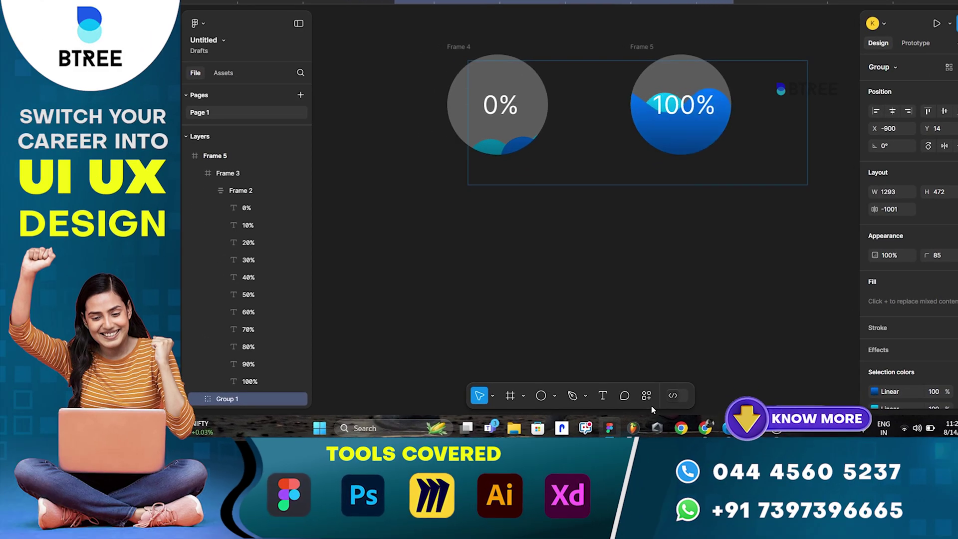
{"action": "key", "text": "shift+Up"}
{"action": "key", "text": "shift+Up"}
{"action": "key", "text": "shift+Up"}
{"action": "key", "text": "shift+Down"}
{"action": "key", "text": "shift+Down"}
{"action": "key", "text": "shift+Down"}
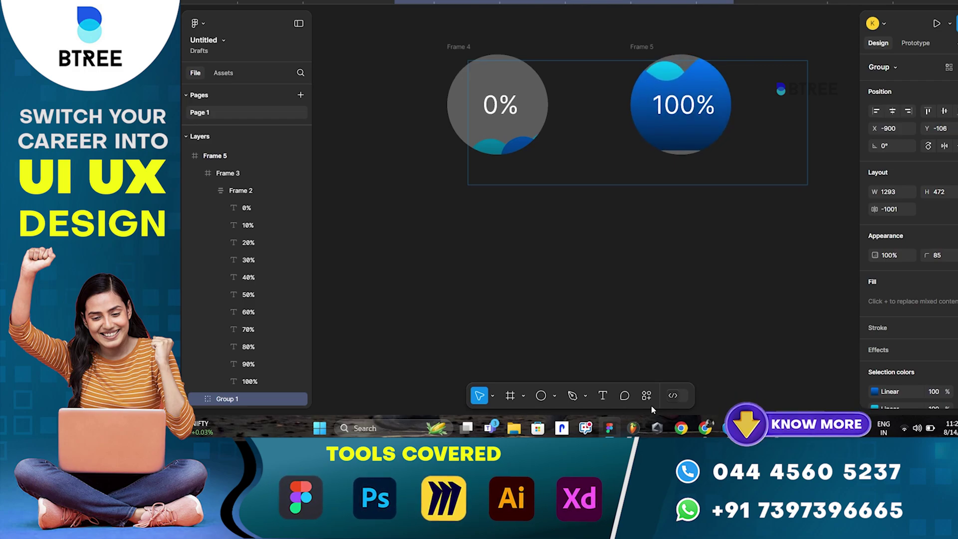
{"action": "key", "text": "shift+Down"}
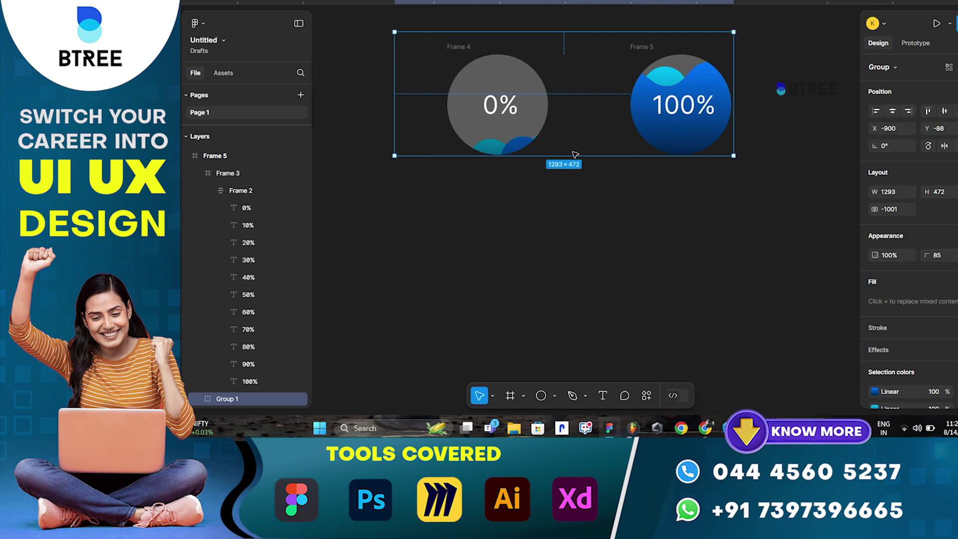
Check the prototype settings, then marquee-select both the 0% and 100% circles.
{"action": "left_click", "coordinate": [556, 261]}
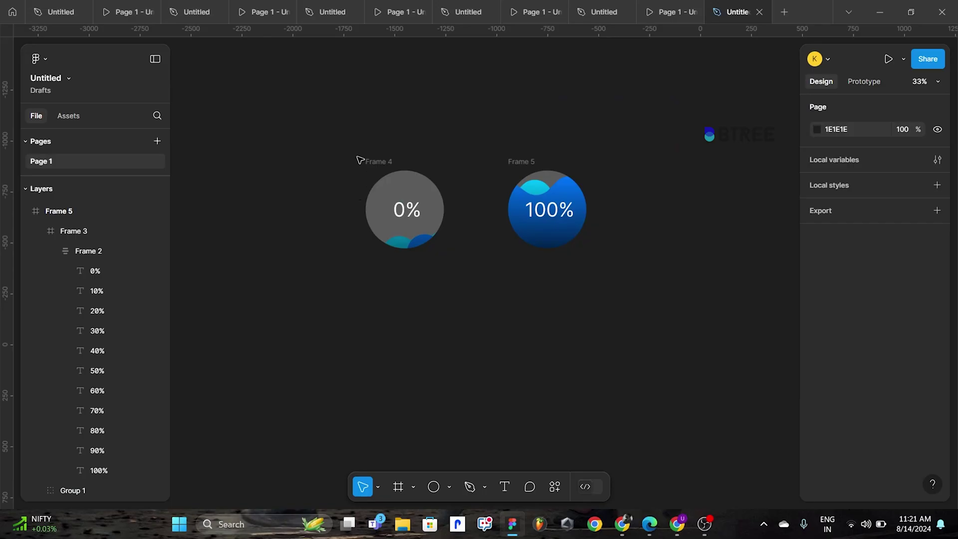
{"action": "left_click", "coordinate": [881, 83]}
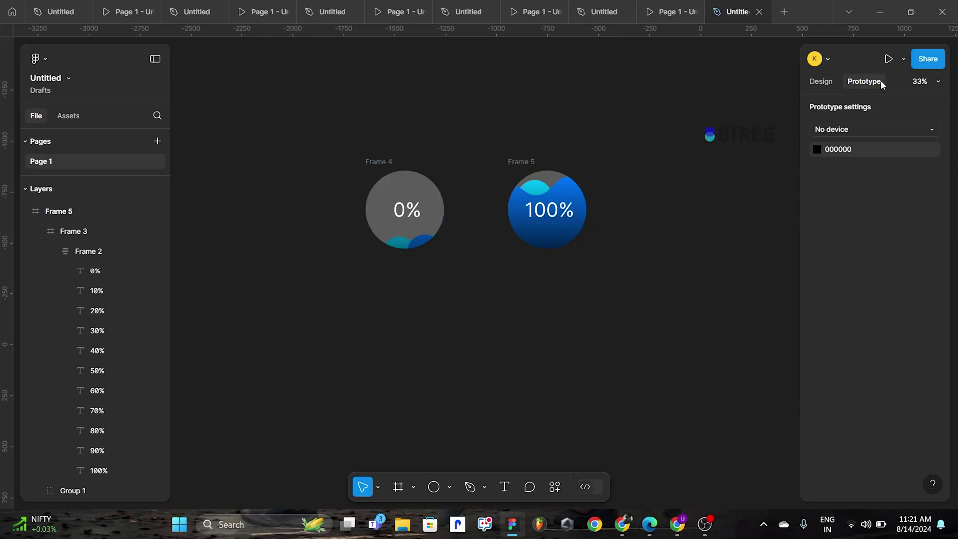
{"action": "left_click", "coordinate": [819, 81]}
{"action": "left_click_drag", "start_coordinate": [325, 142], "coordinate": [719, 299]}
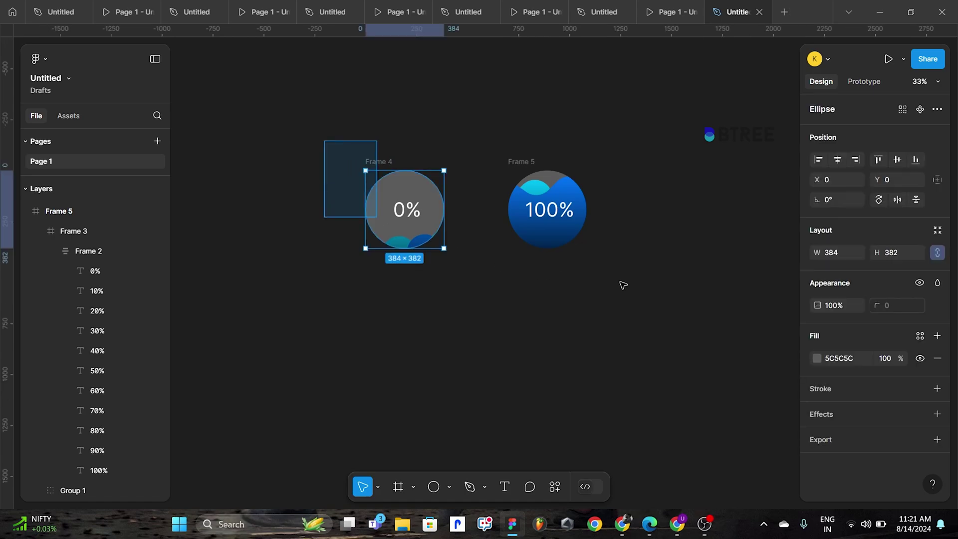
Combine both circles into a component set and connect the 0% variant to the 100% variant.
{"action": "left_click", "coordinate": [939, 109]}
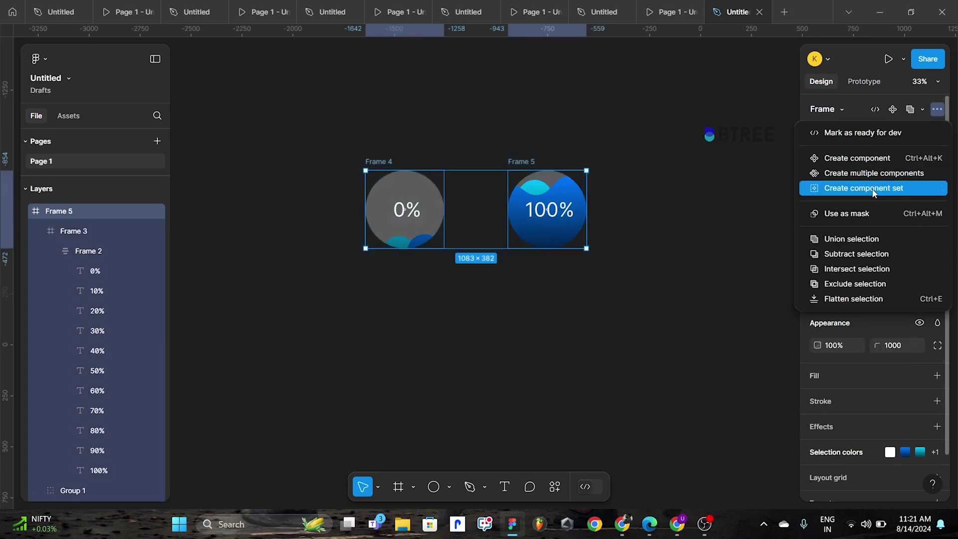
{"action": "left_click", "coordinate": [873, 193]}
{"action": "left_click", "coordinate": [867, 87]}
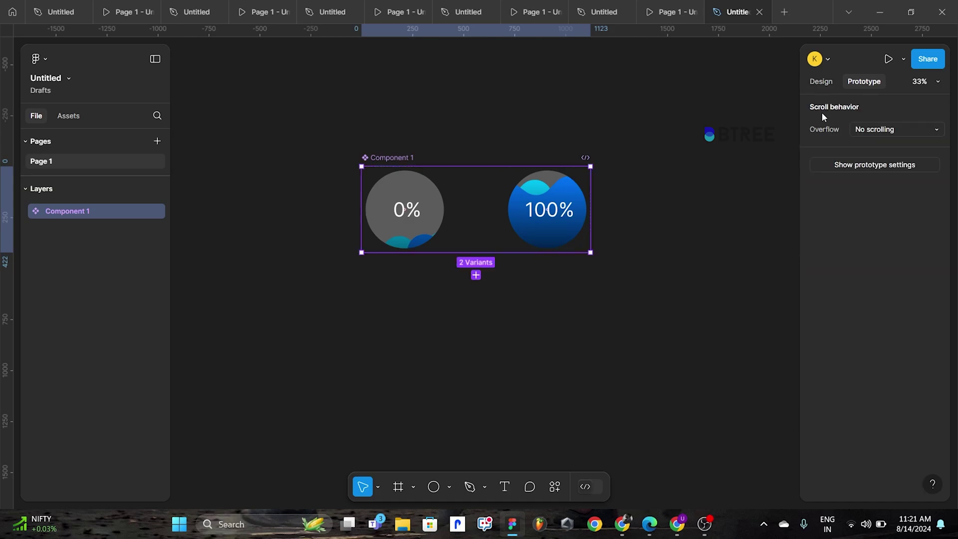
{"action": "left_click", "coordinate": [444, 214]}
{"action": "left_click_drag", "start_coordinate": [444, 210], "coordinate": [523, 218]}
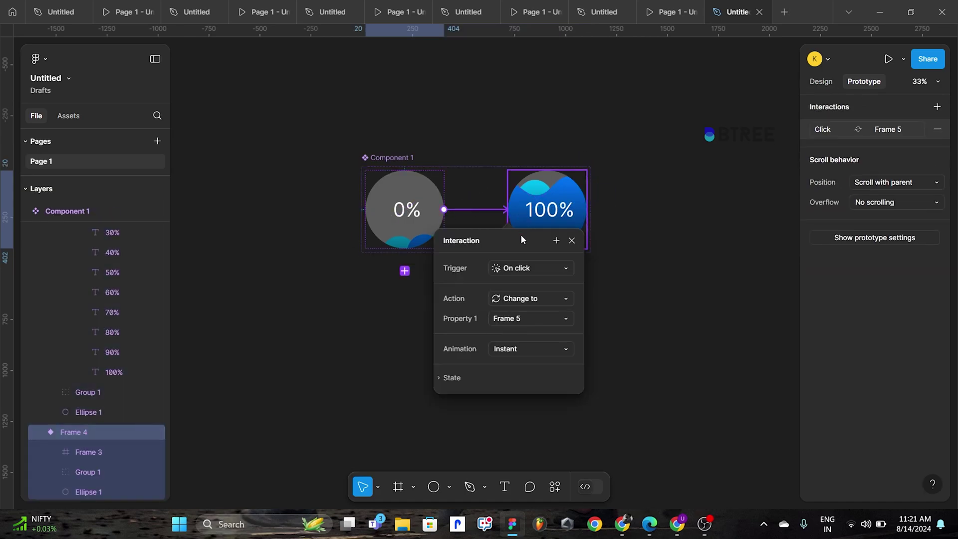
Set the interaction trigger to After delay with a Smart animate transition.
{"action": "left_click", "coordinate": [521, 268]}
{"action": "left_click", "coordinate": [521, 423]}
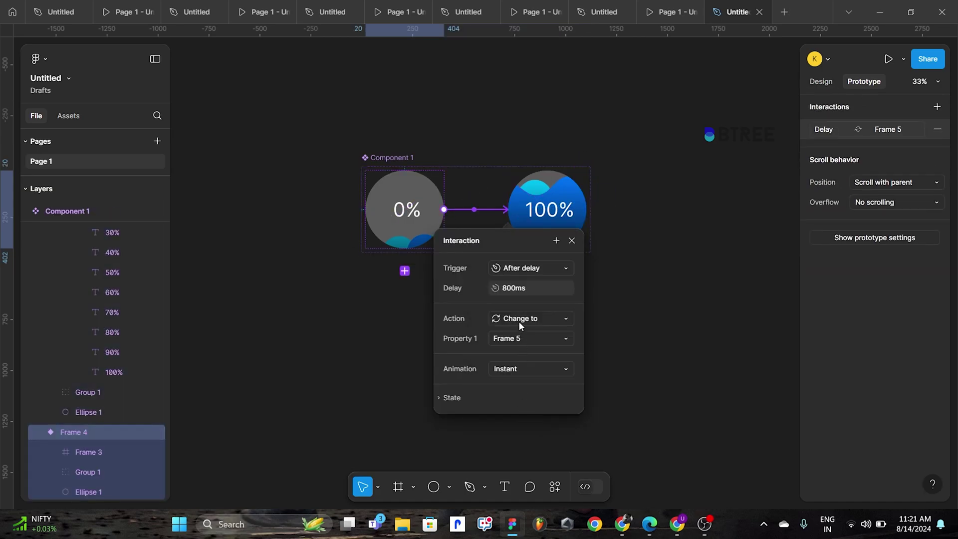
{"action": "left_click", "coordinate": [540, 369]}
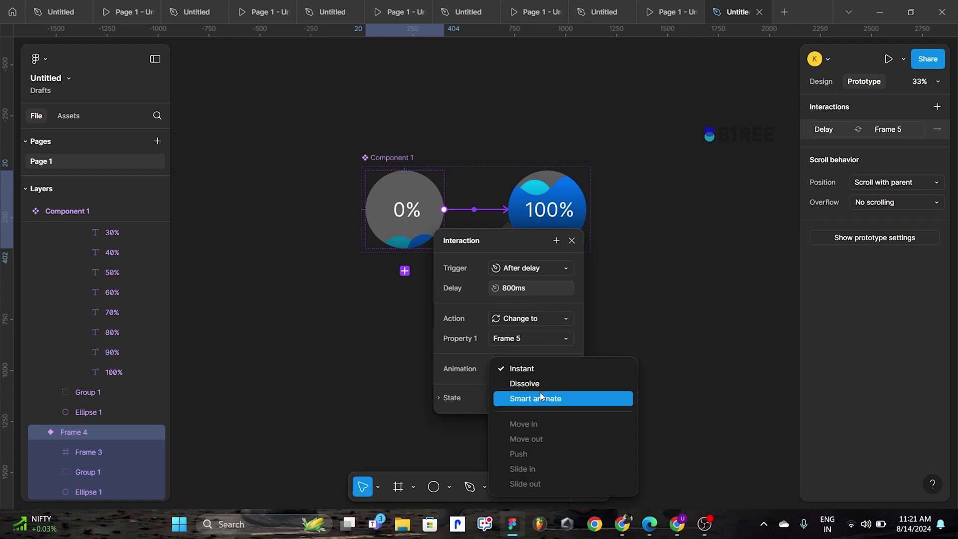
{"action": "left_click", "coordinate": [540, 394]}
Set the animation duration to 7000ms and the delay to 1ms.
{"action": "left_click_drag", "start_coordinate": [514, 249], "coordinate": [574, 191]}
{"action": "type", "text": "7000"}
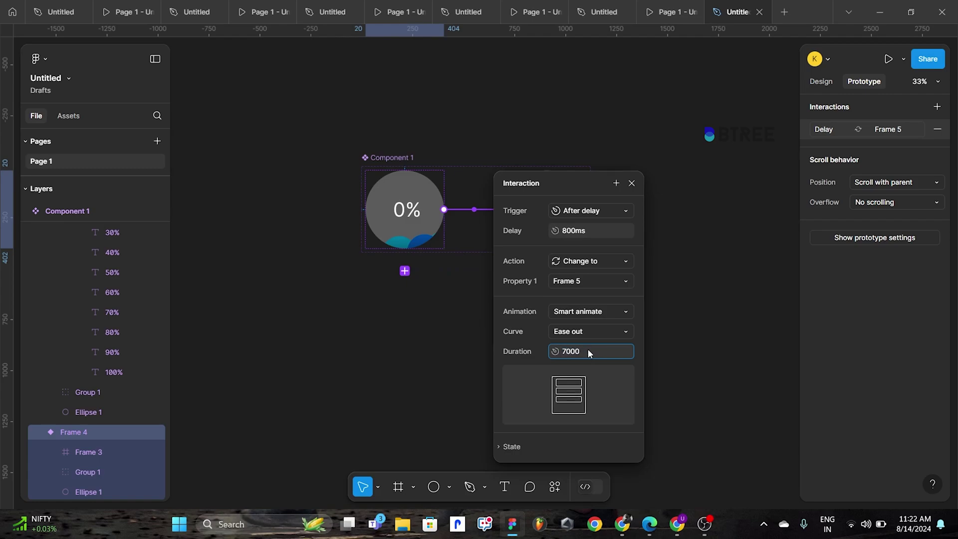
{"action": "key", "text": "Return"}
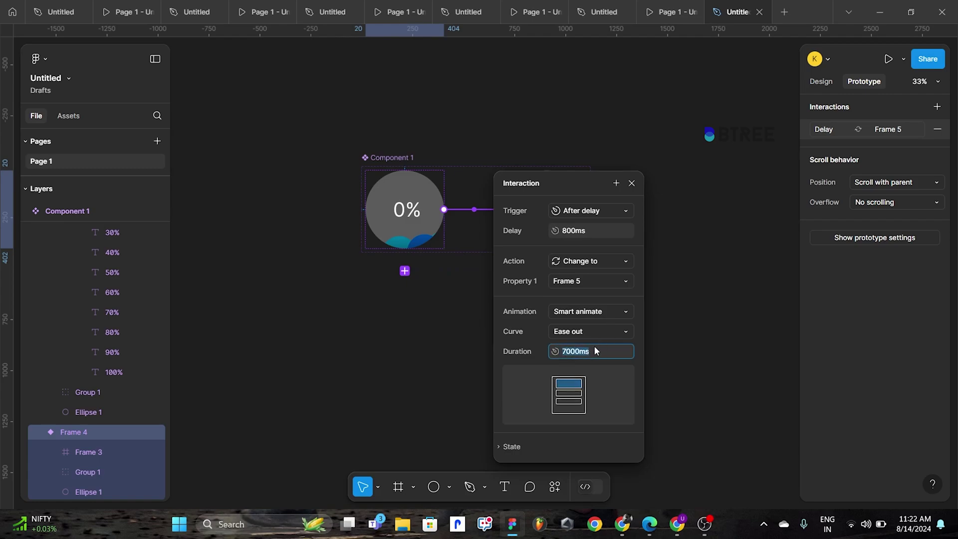
{"action": "left_click", "coordinate": [516, 372]}
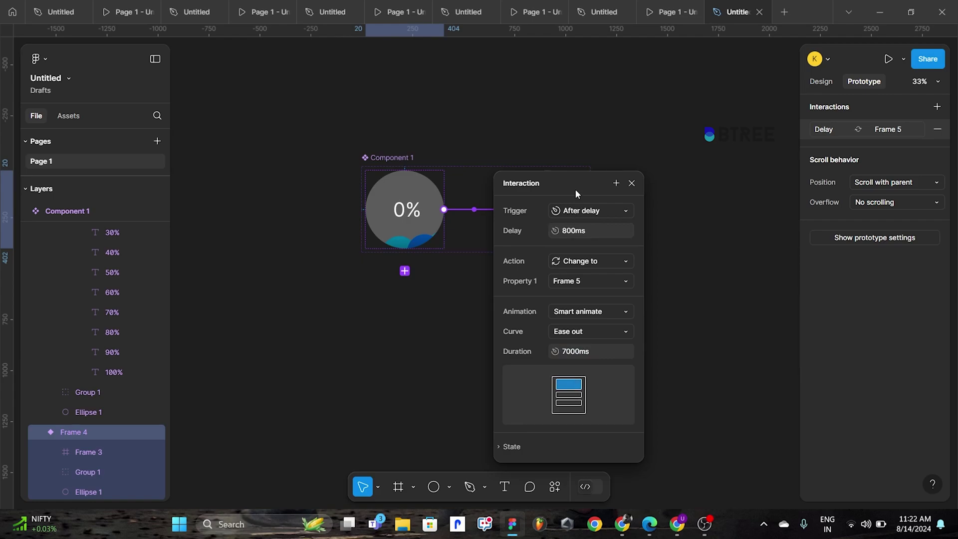
{"action": "left_click_drag", "start_coordinate": [575, 191], "coordinate": [697, 156]}
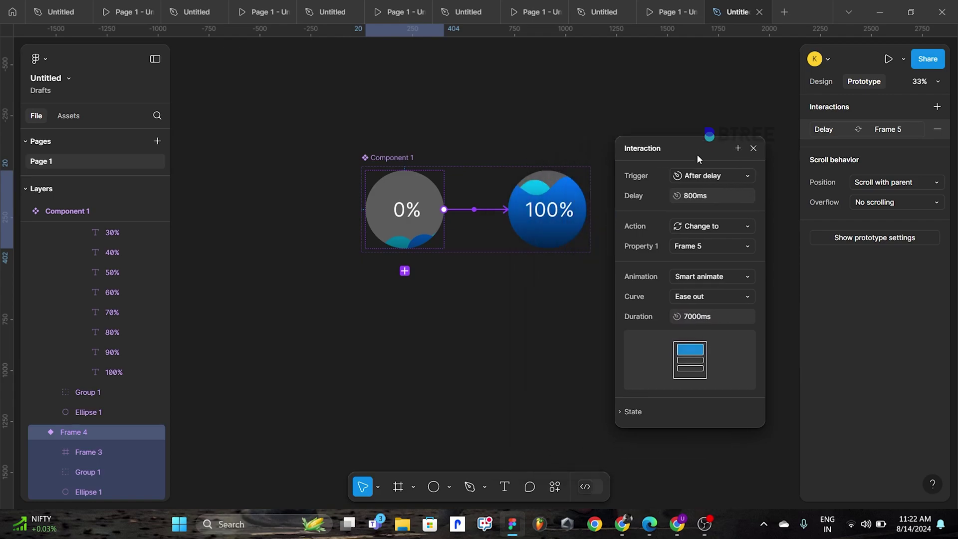
{"action": "left_click", "coordinate": [706, 198]}
{"action": "type", "text": "1"}
{"action": "key", "text": "Return"}
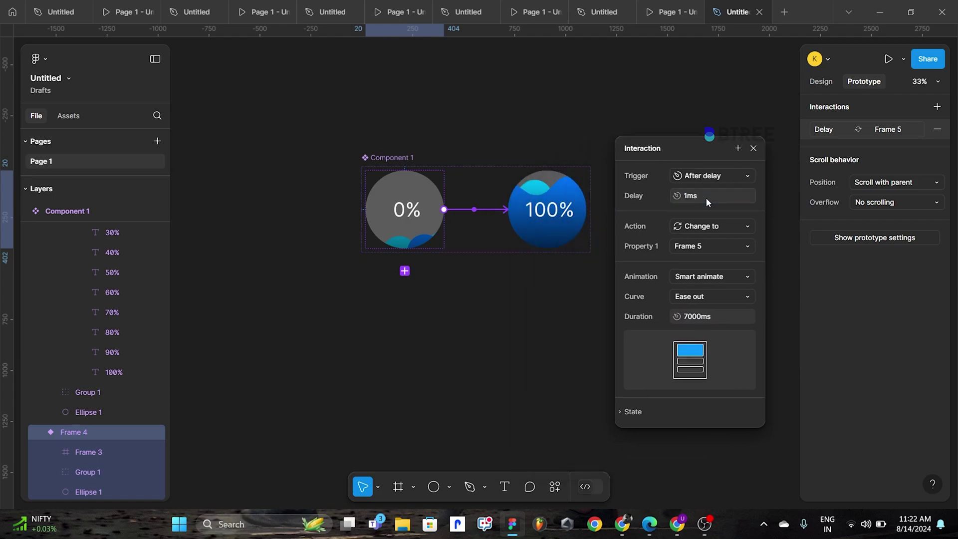
Draw a large new Frame 4 below the component.
{"action": "left_click", "coordinate": [753, 148]}
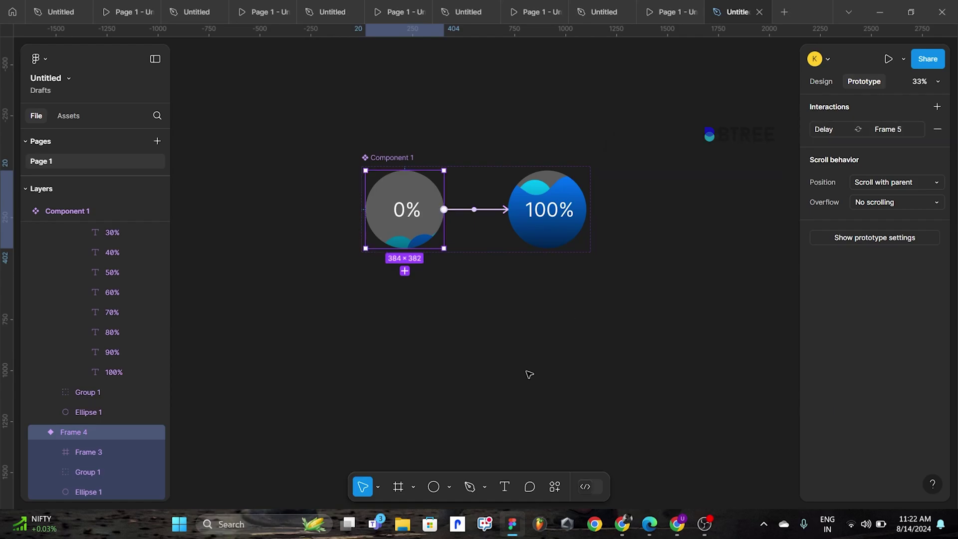
{"action": "left_click", "coordinate": [529, 374]}
{"action": "left_click", "coordinate": [399, 486]}
{"action": "left_click_drag", "start_coordinate": [350, 293], "coordinate": [672, 469]}
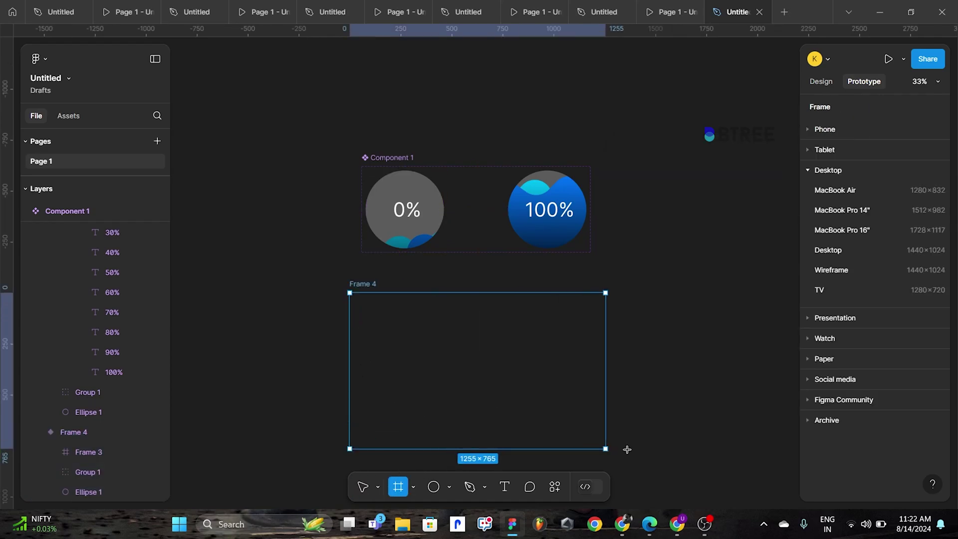
Place a copy of the 0% variant inside Frame 4 and preview Frame 4 as a prototype.
{"action": "left_click", "coordinate": [396, 222]}
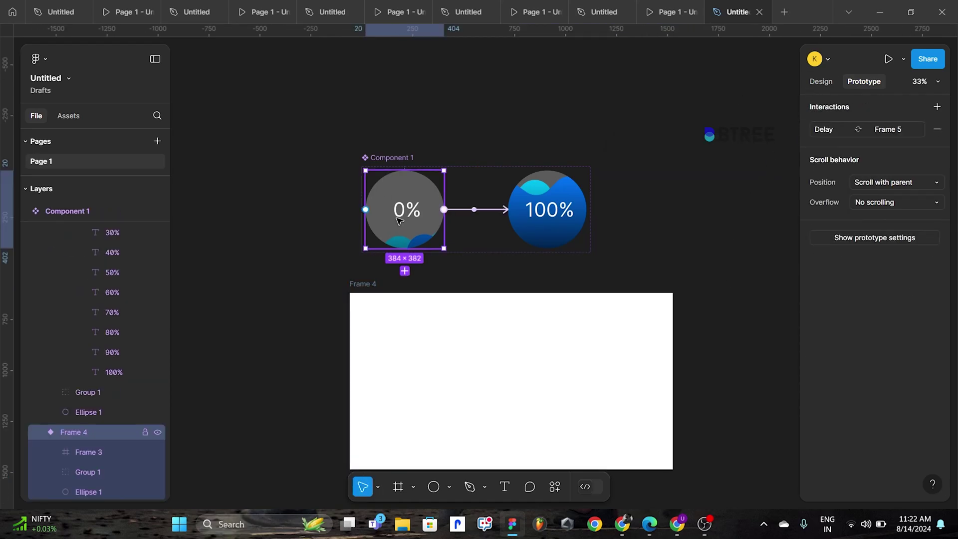
{"action": "left_click_drag", "start_coordinate": [421, 226], "coordinate": [514, 375]}
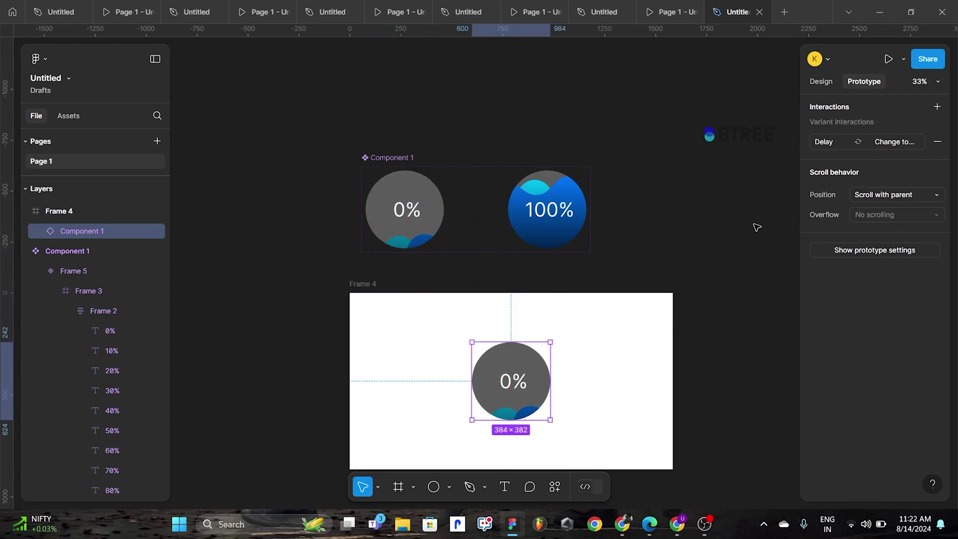
{"action": "left_click", "coordinate": [821, 81]}
{"action": "left_click", "coordinate": [366, 284]}
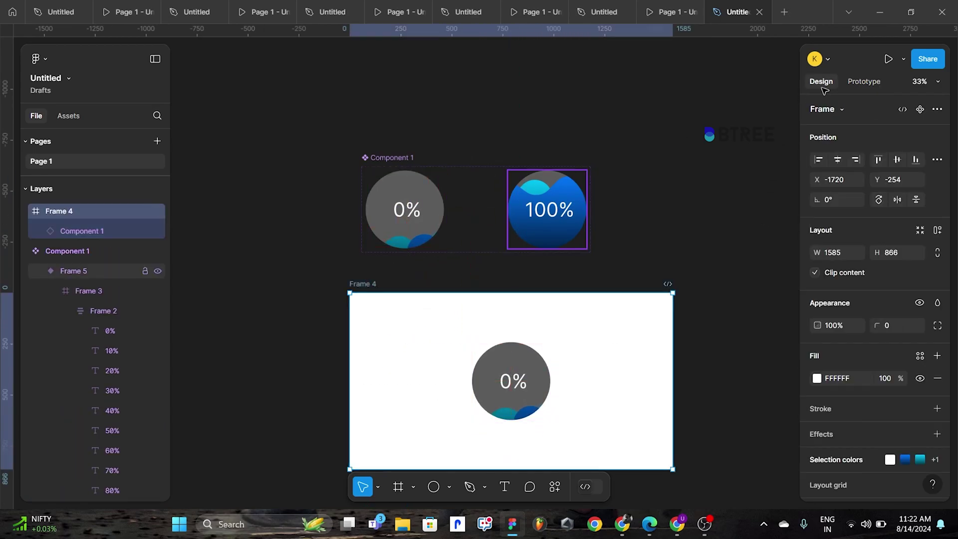
{"action": "left_click", "coordinate": [897, 61]}
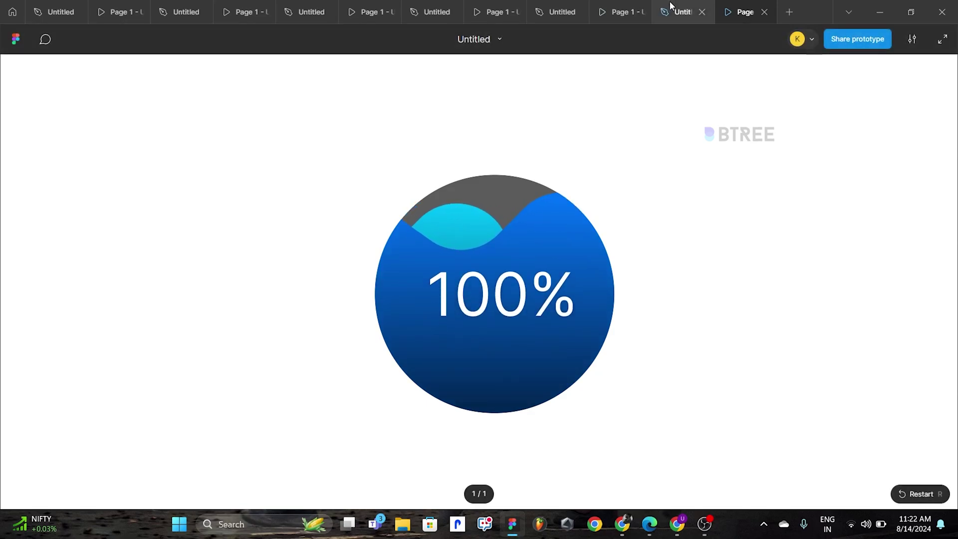
Back in the design file, select the 100% variant of the component.
{"action": "left_click", "coordinate": [678, 12]}
{"action": "left_click", "coordinate": [551, 194]}
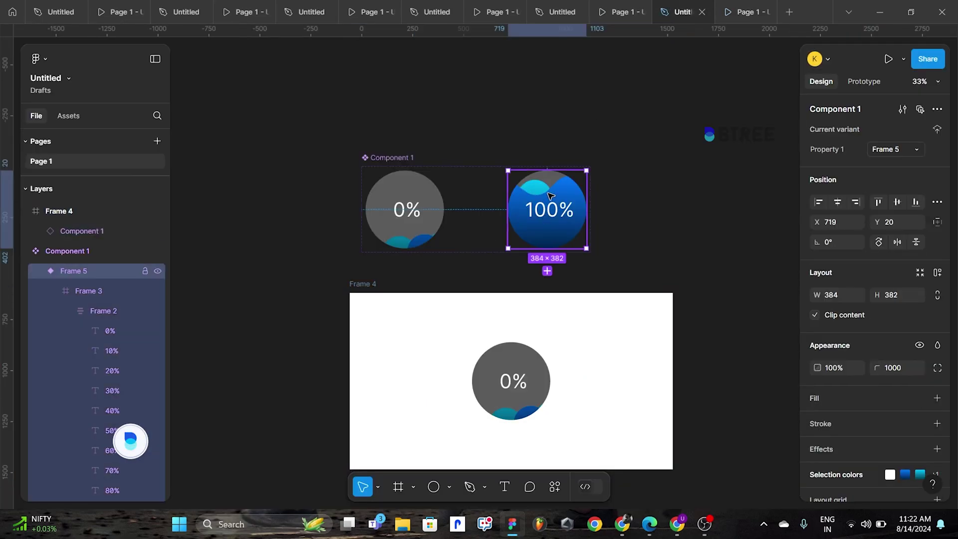
{"action": "scroll", "coordinate": [549, 196], "scroll_direction": "up", "scroll_amount": 2}
{"action": "double_click", "coordinate": [547, 198]}
{"action": "key", "text": "Escape"}
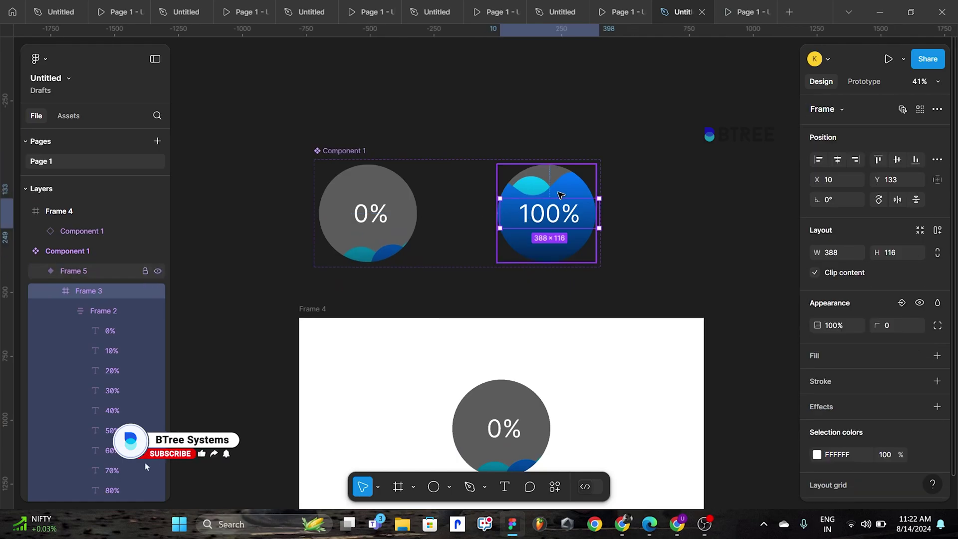
{"action": "key", "text": "Escape"}
{"action": "left_click", "coordinate": [565, 190]}
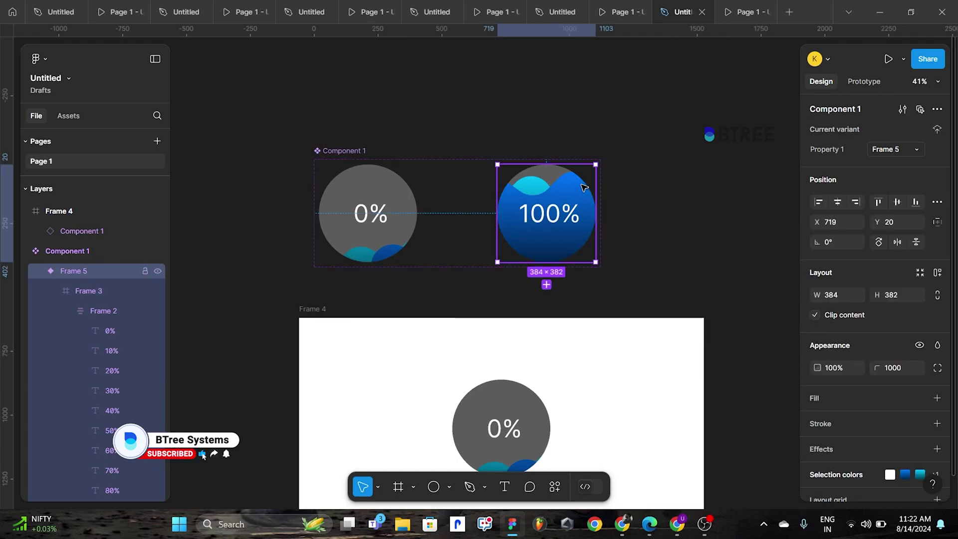
{"action": "left_click", "coordinate": [637, 201]}
{"action": "left_click", "coordinate": [559, 219]}
{"action": "scroll", "coordinate": [45, 346], "scroll_direction": "down", "scroll_amount": 3}
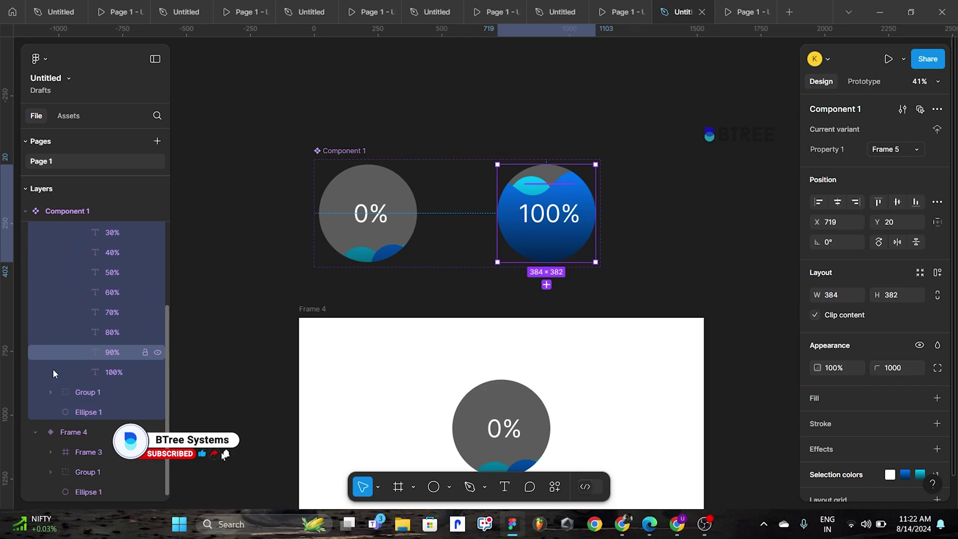
Stretch the 100% variant's wave group (Group 1) taller, then preview Frame 4 again.
{"action": "left_click", "coordinate": [73, 392]}
{"action": "left_click_drag", "start_coordinate": [550, 142], "coordinate": [552, 93]}
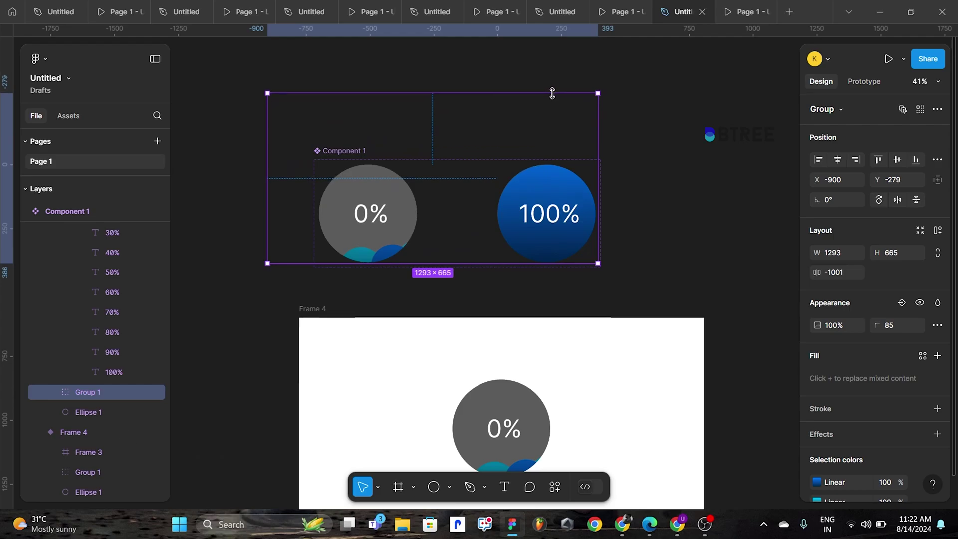
{"action": "left_click", "coordinate": [662, 217]}
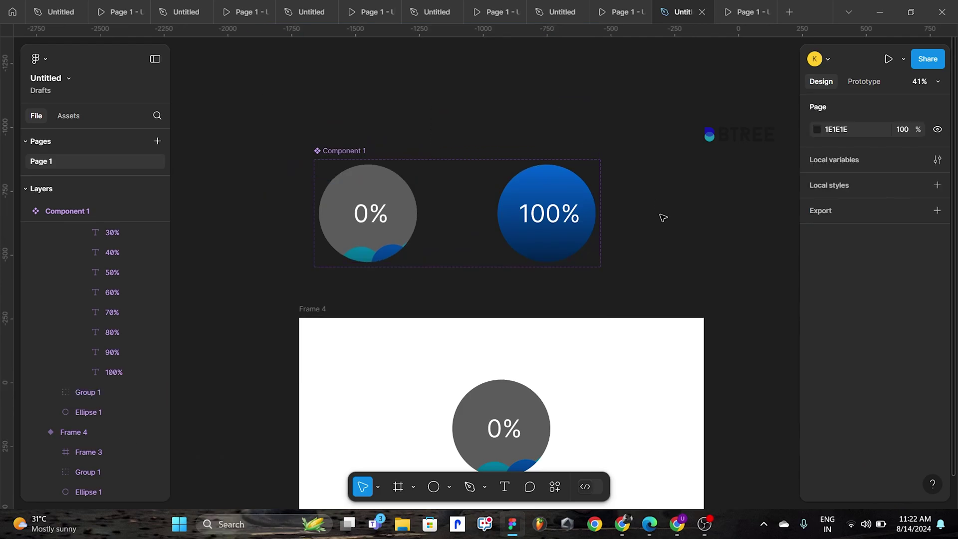
{"action": "left_click", "coordinate": [325, 310]}
{"action": "left_click", "coordinate": [888, 59]}
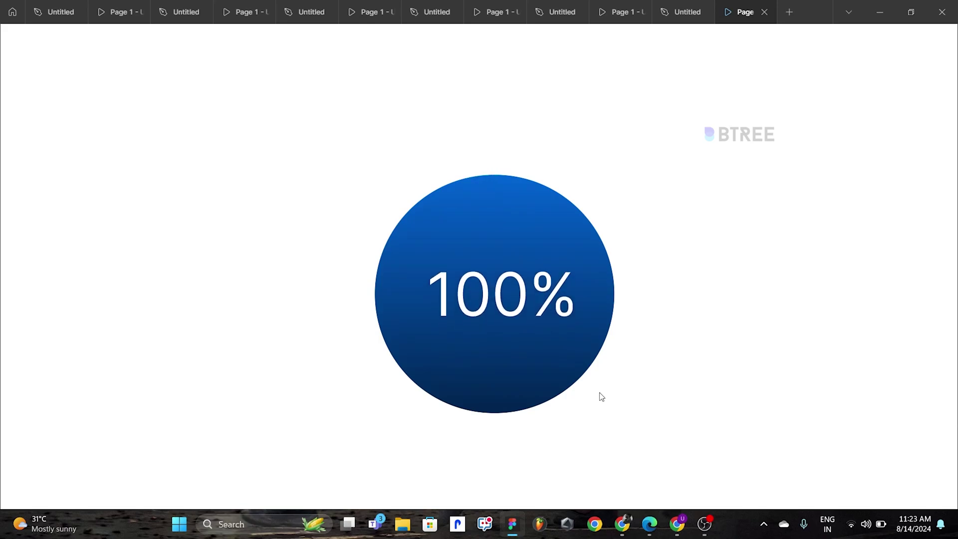
Select the 0% variant, review its prototype interaction, and replay the preview from 0%.
{"action": "left_click", "coordinate": [671, 13]}
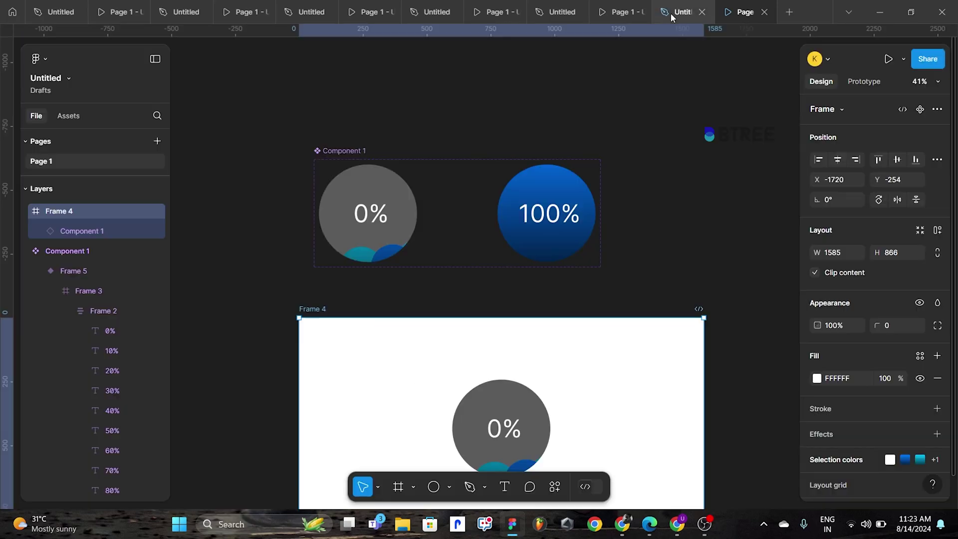
{"action": "left_click", "coordinate": [627, 250]}
{"action": "scroll", "coordinate": [587, 290], "scroll_direction": "down", "scroll_amount": 1}
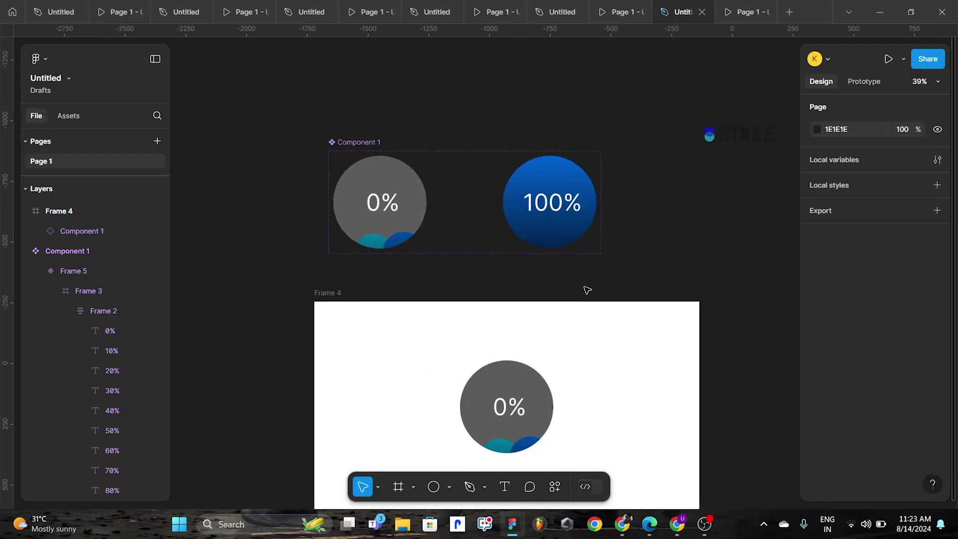
{"action": "left_click", "coordinate": [396, 189]}
{"action": "left_click", "coordinate": [865, 82]}
{"action": "left_click", "coordinate": [735, 6]}
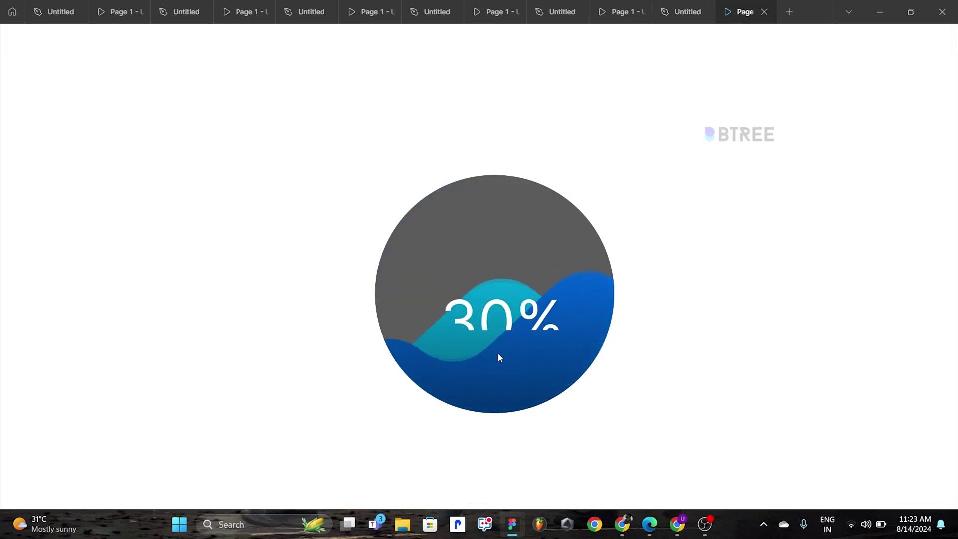
{"action": "left_click", "coordinate": [686, 11]}
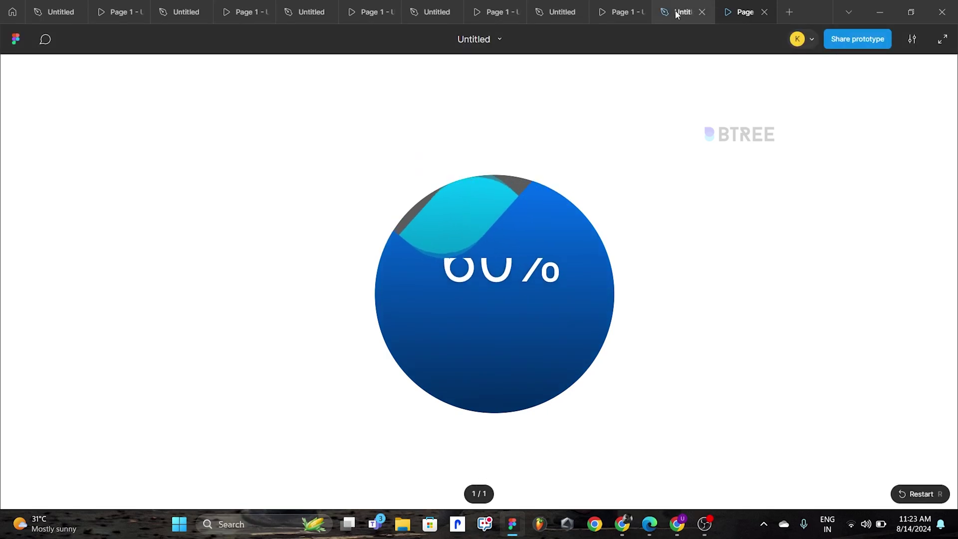
Change the after-delay transition curve from Ease out to Linear and restart the preview.
{"action": "left_click", "coordinate": [469, 209]}
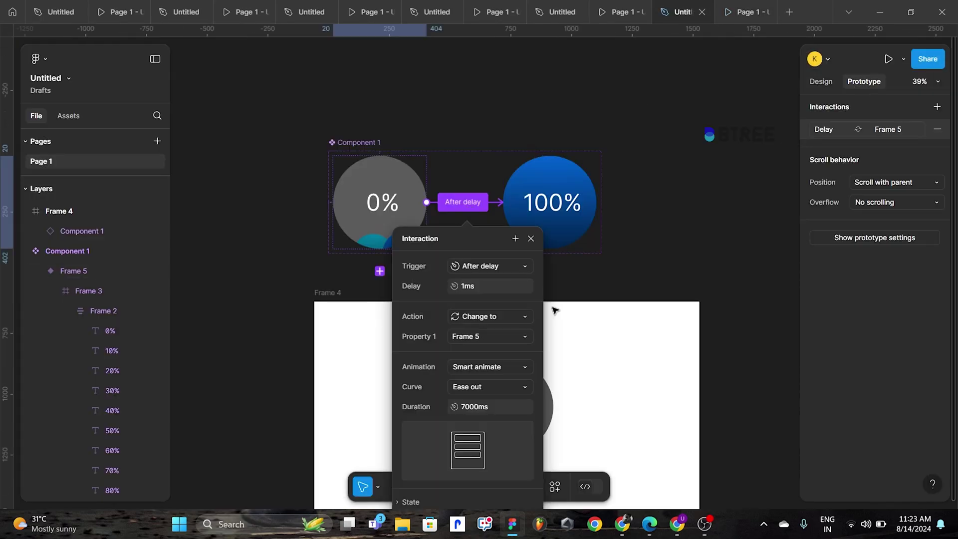
{"action": "left_click", "coordinate": [493, 385]}
{"action": "left_click", "coordinate": [498, 292]}
{"action": "type", "text": "6000"}
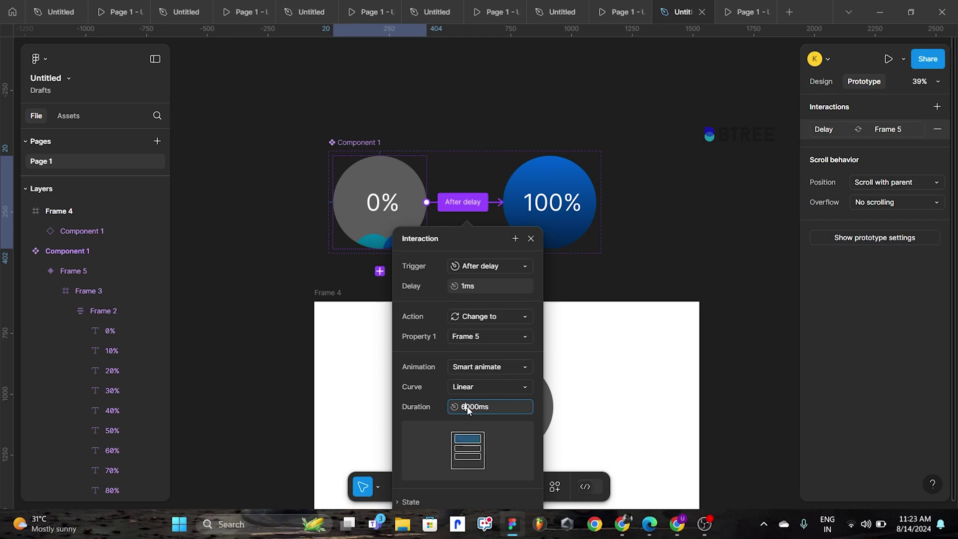
{"action": "left_click", "coordinate": [693, 258]}
{"action": "key", "text": "ctrl+alt+Return"}
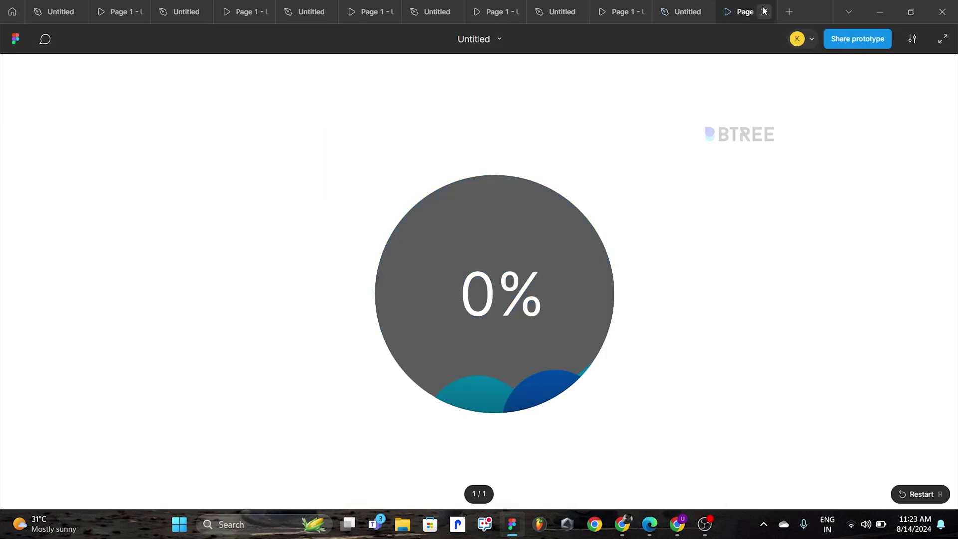
Reopen Frame 4's prototype preview, watch the linear fill, then return to the design file.
{"action": "key", "text": "ctrl+w"}
{"action": "left_click", "coordinate": [327, 293]}
{"action": "left_click", "coordinate": [889, 59]}
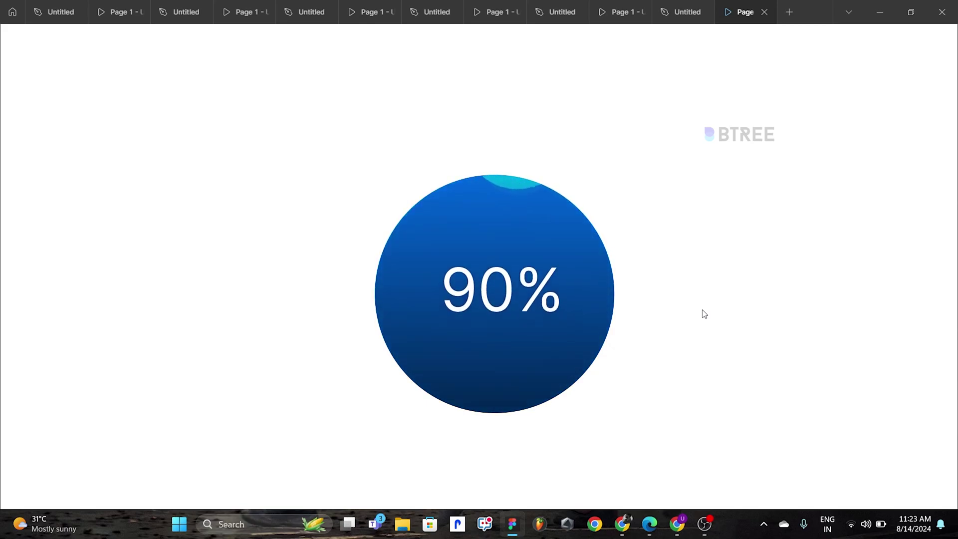
{"action": "left_click", "coordinate": [665, 12]}
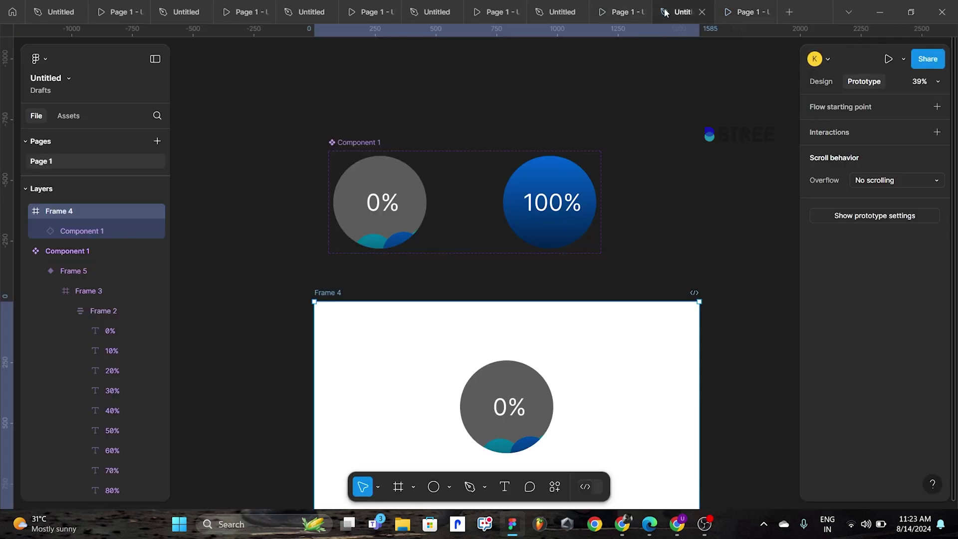
Change the 0% variant's after-delay transition duration from 6000ms to 3000ms.
{"action": "left_click", "coordinate": [409, 220]}
{"action": "left_click", "coordinate": [463, 202]}
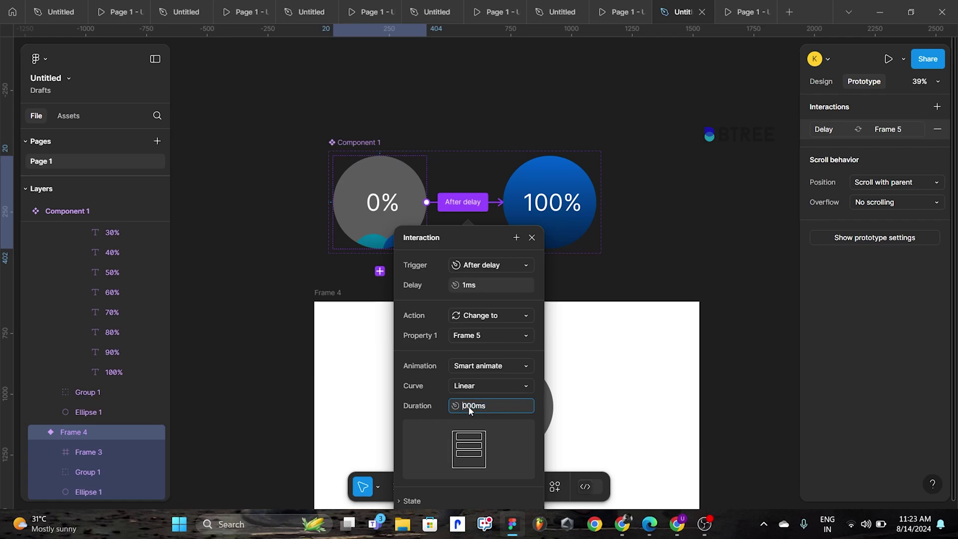
{"action": "key", "text": "Num_Lock"}
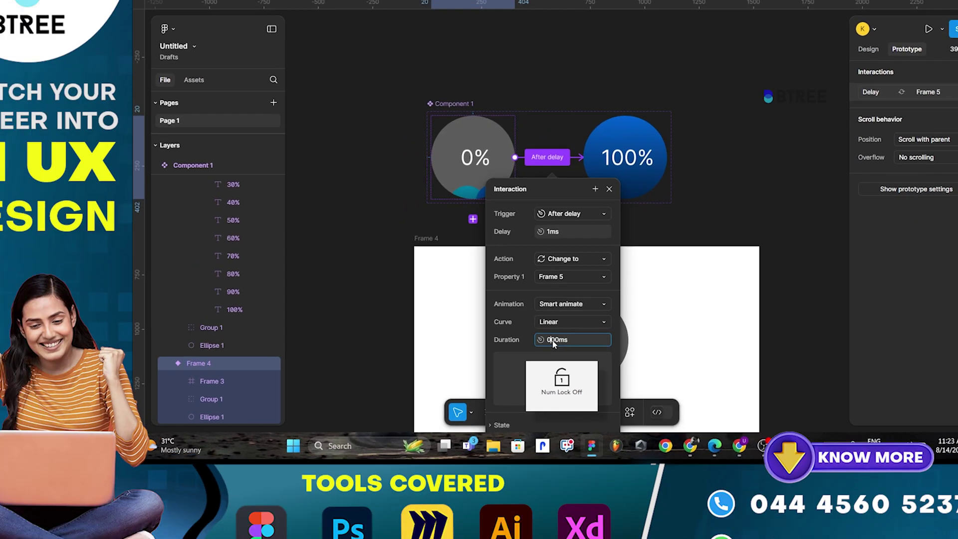
{"action": "key", "text": "Num_Lock"}
{"action": "type", "text": "3"}
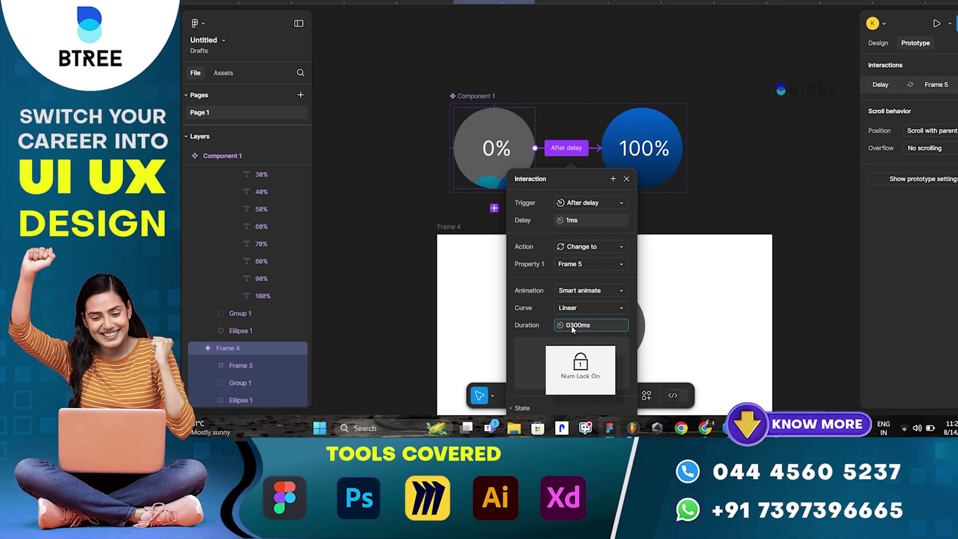
{"action": "type", "text": "0"}
{"action": "key", "text": "Return"}
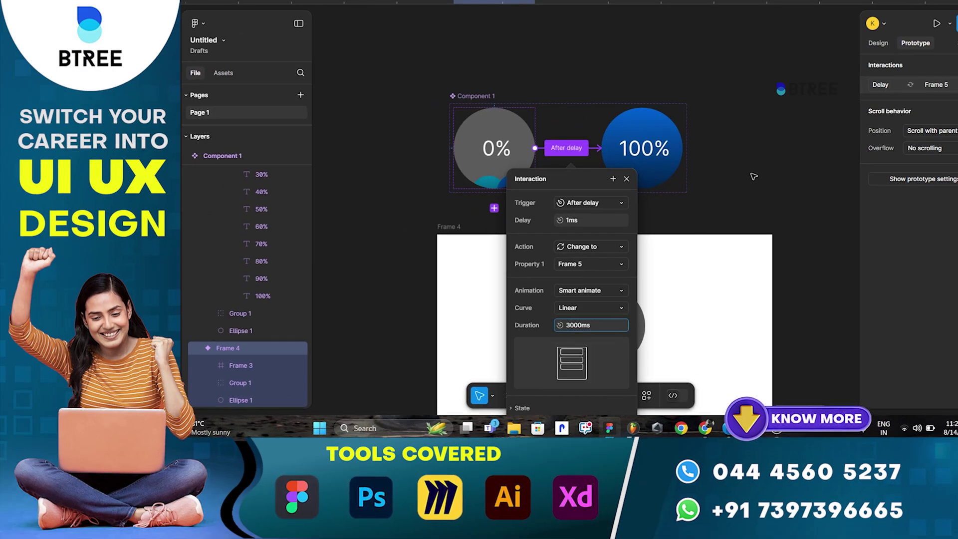
{"action": "left_click", "coordinate": [625, 178]}
{"action": "left_click", "coordinate": [737, 155]}
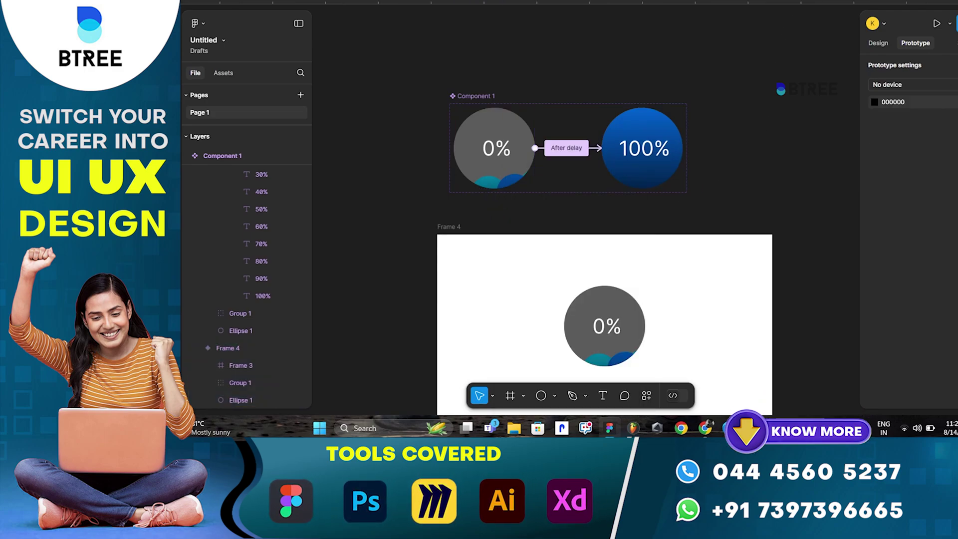
Present the prototype full screen, watch the 3000ms fill reach 100%, then switch to OBS.
{"action": "key", "text": "ctrl+alt+Return"}
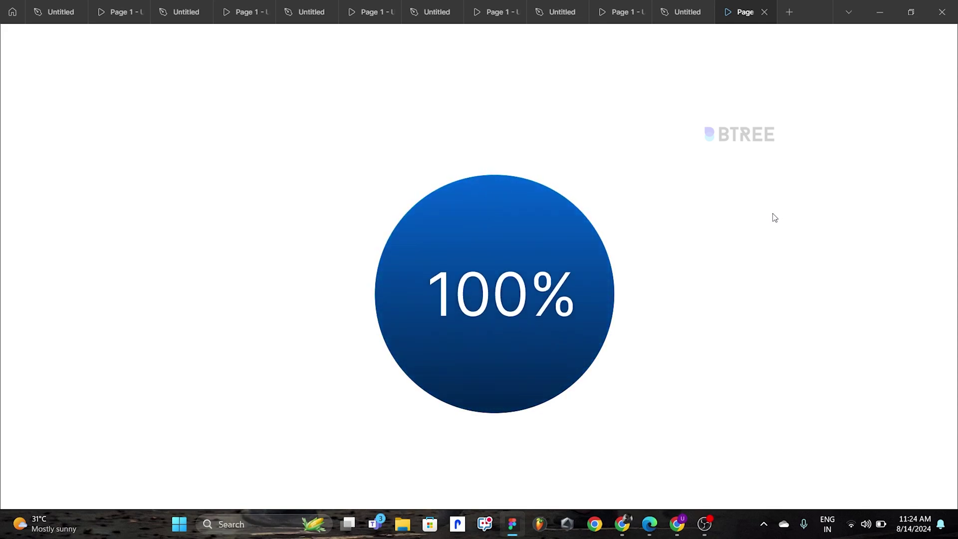
{"action": "left_click", "coordinate": [713, 524]}
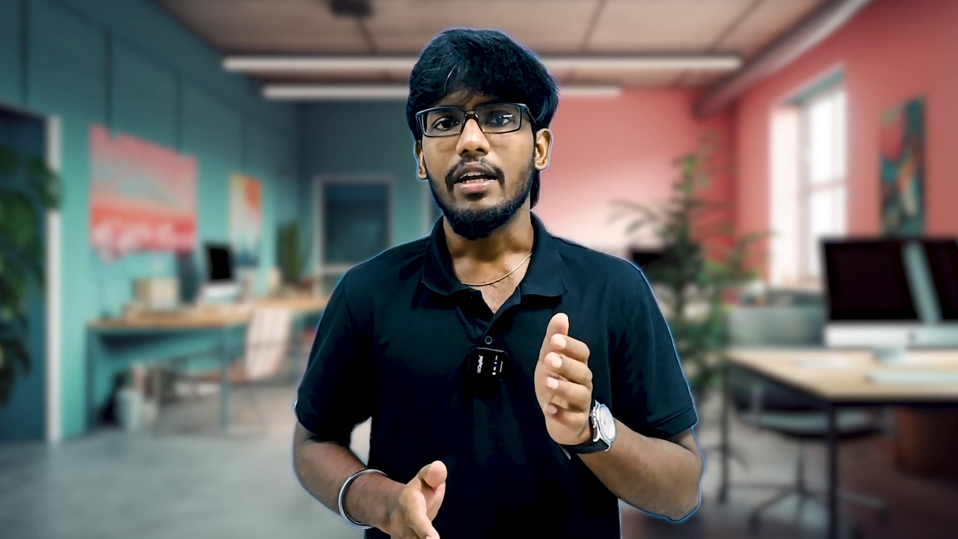